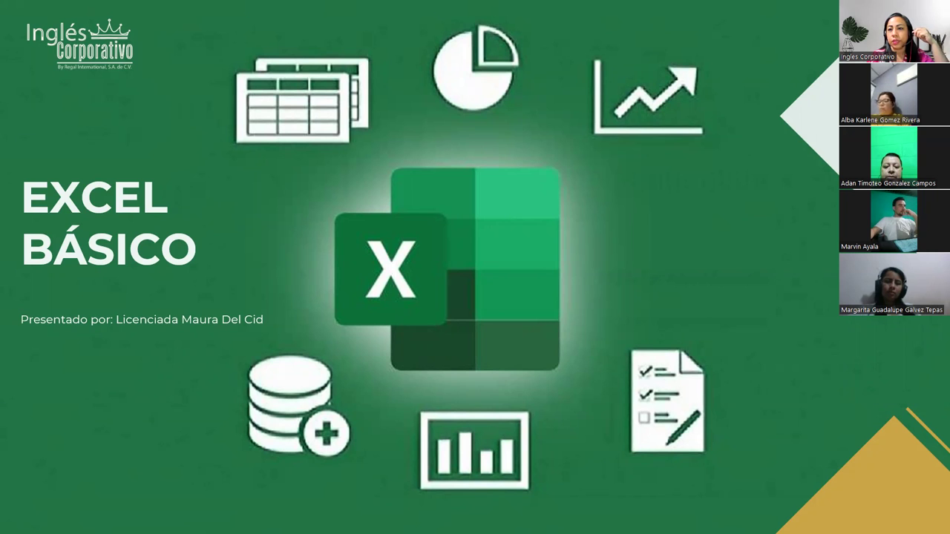
Step: Advance four slides, past SESIÓN 2, AGENDA and session contents, to the OBJETIVO SESIÓN 2 slide
key(Right)
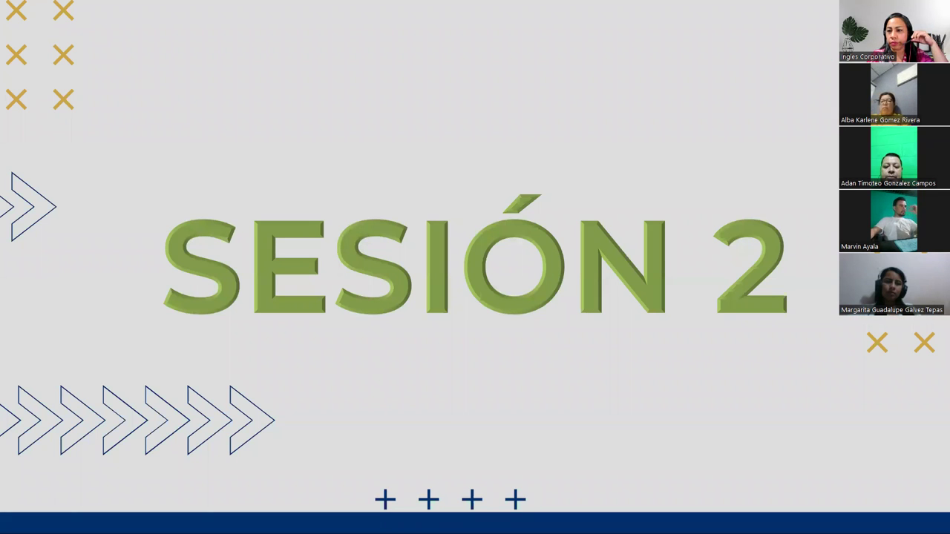
key(Right)
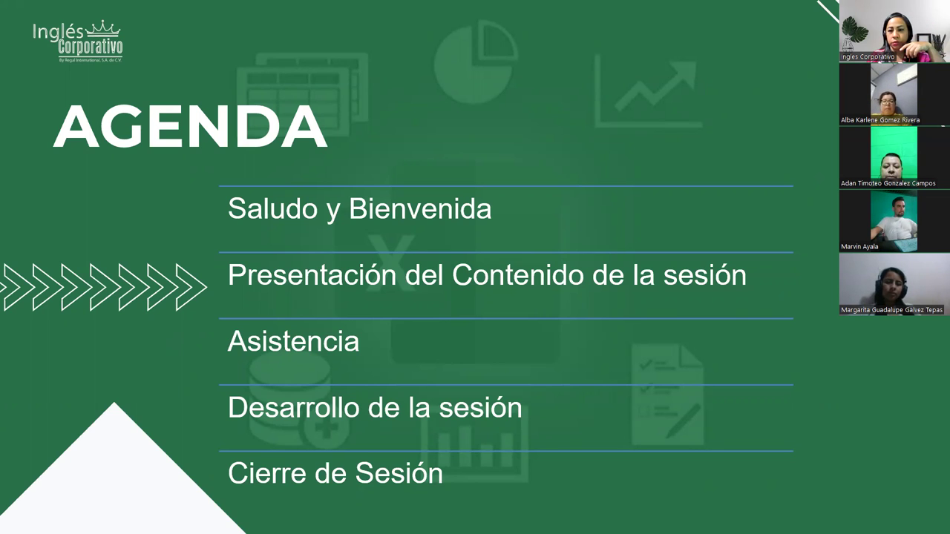
key(Right)
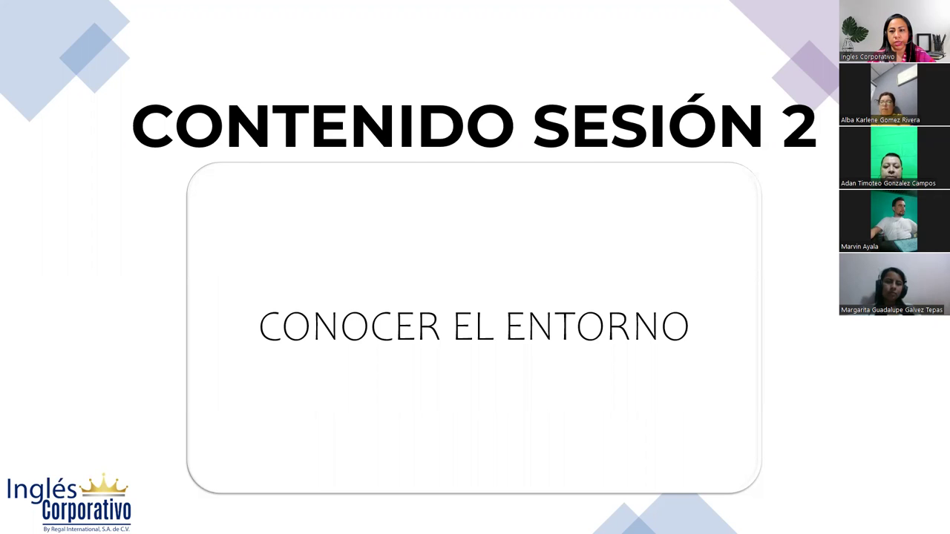
key(Right)
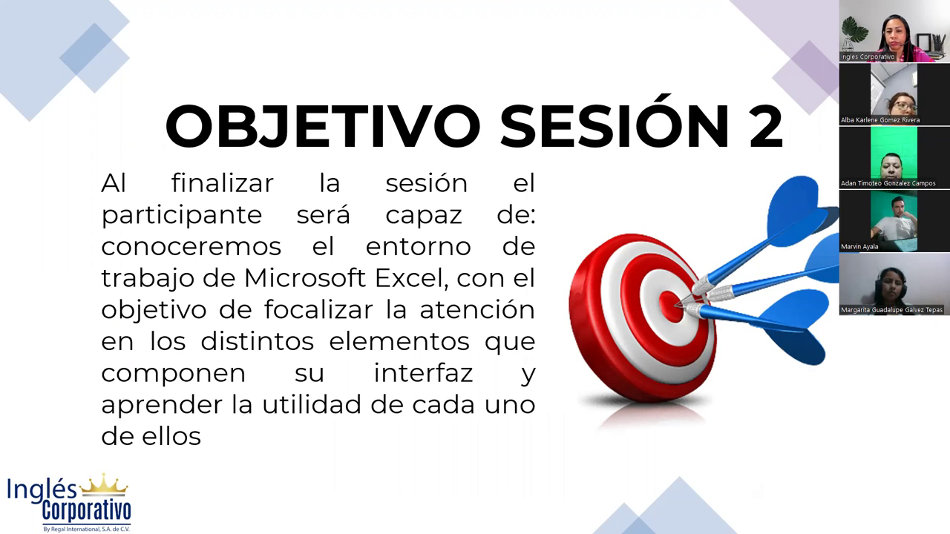
Step: Advance one slide to ENTORNO DE TRABAJO, covering the title bar and quick access toolbar
key(Right)
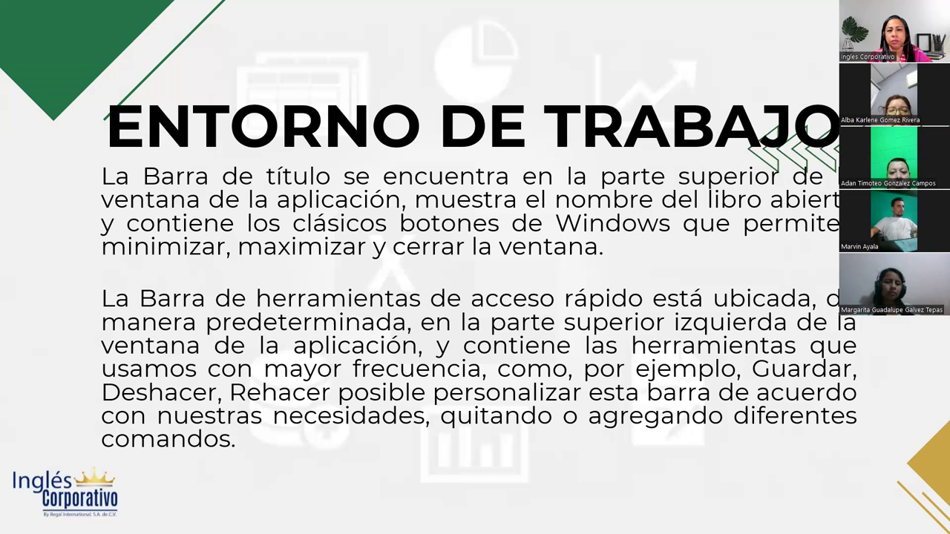
Step: Advance the slideshow one more slide toward the CONFIGURACIÓN slide
key(Right)
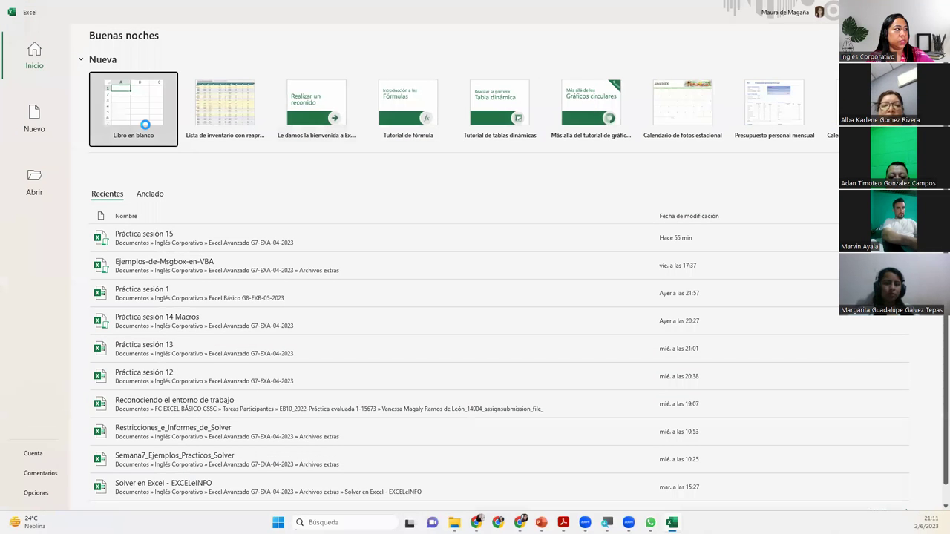
Step: Create the blank Libro1 workbook via Libro en blanco, then focus the meeting video panel
click(146, 125)
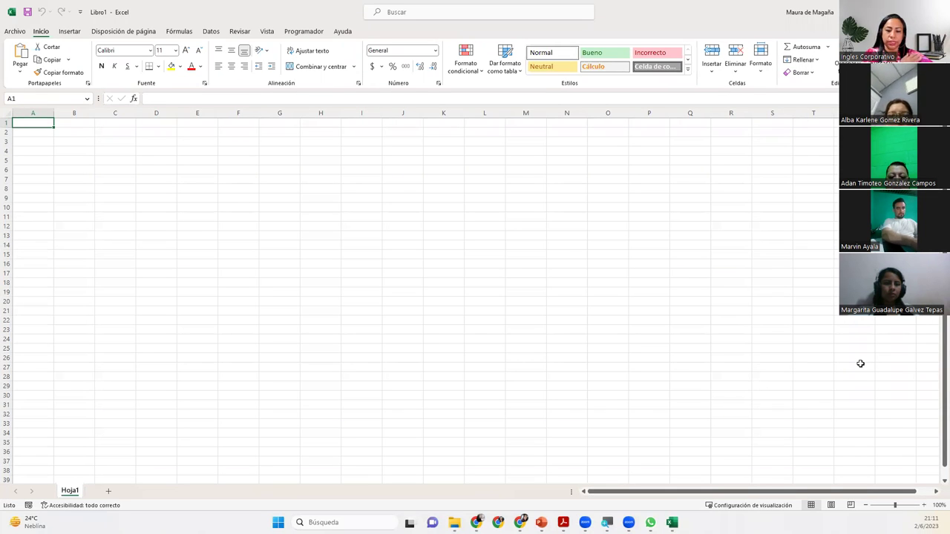
click(861, 363)
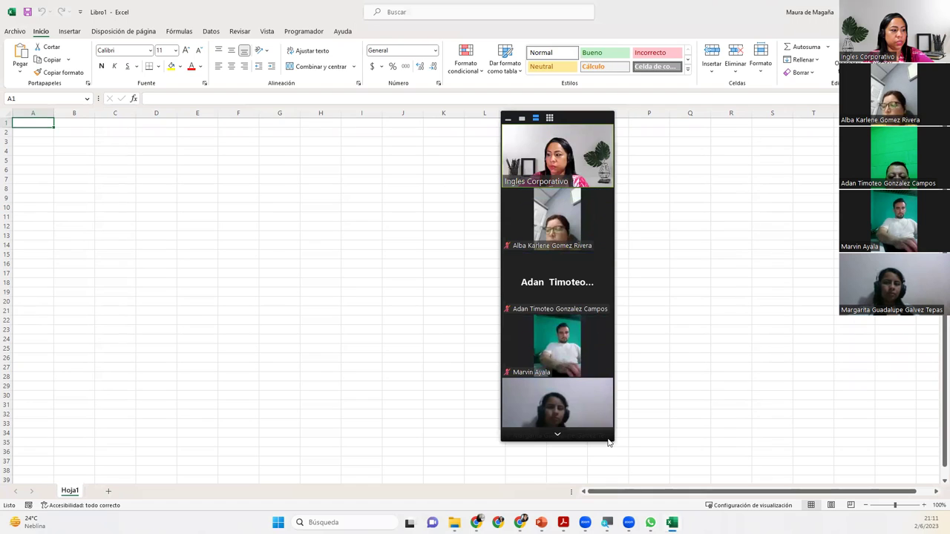
Step: Switch Zoom's floating panel to gallery view and enlarge it to fit more participants
click(549, 118)
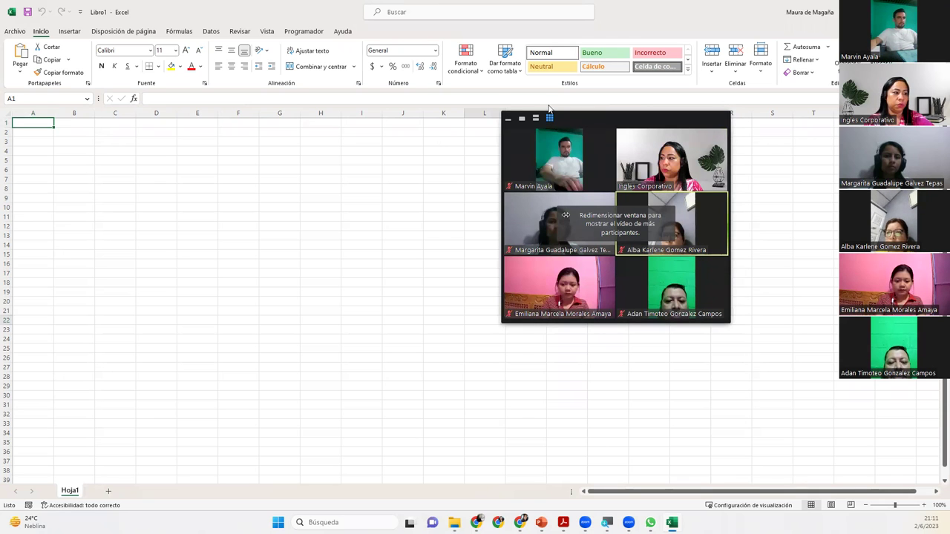
click(483, 320)
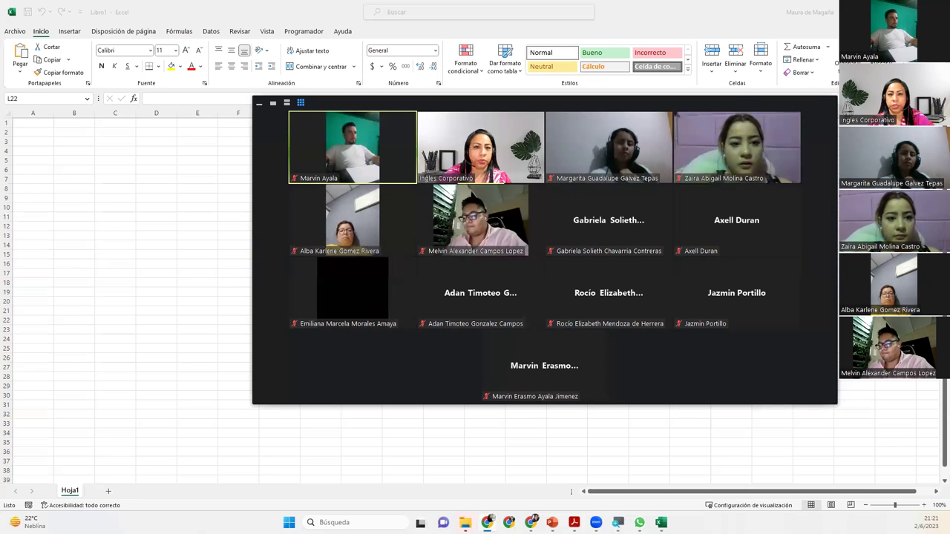
Step: Bring up the WhatsApp window maximized, collapsing and hiding the floating Zoom video panel
key(alt+Tab)
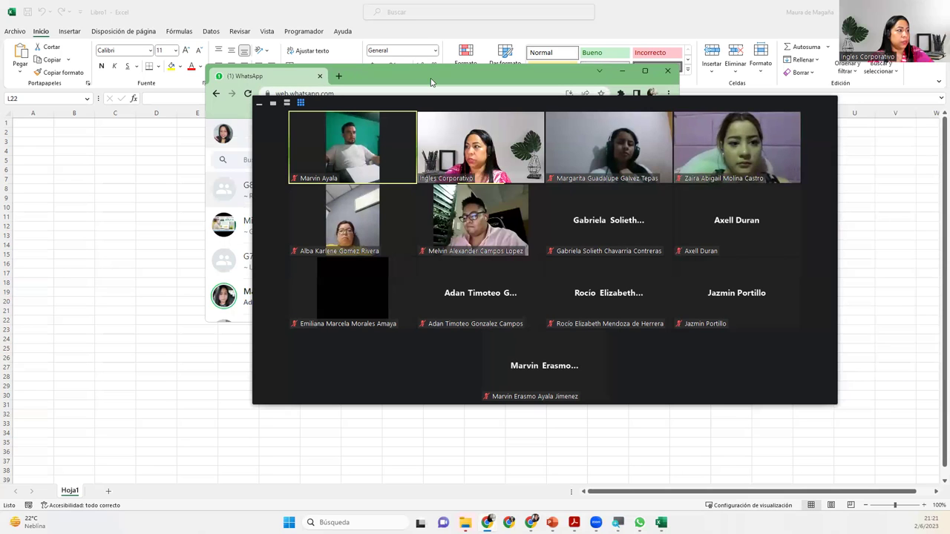
click(276, 103)
click(289, 104)
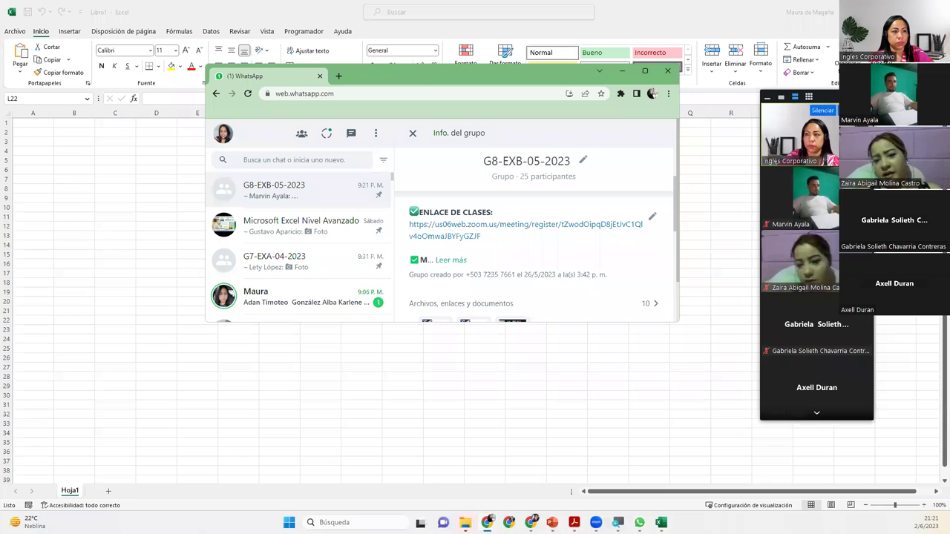
click(645, 71)
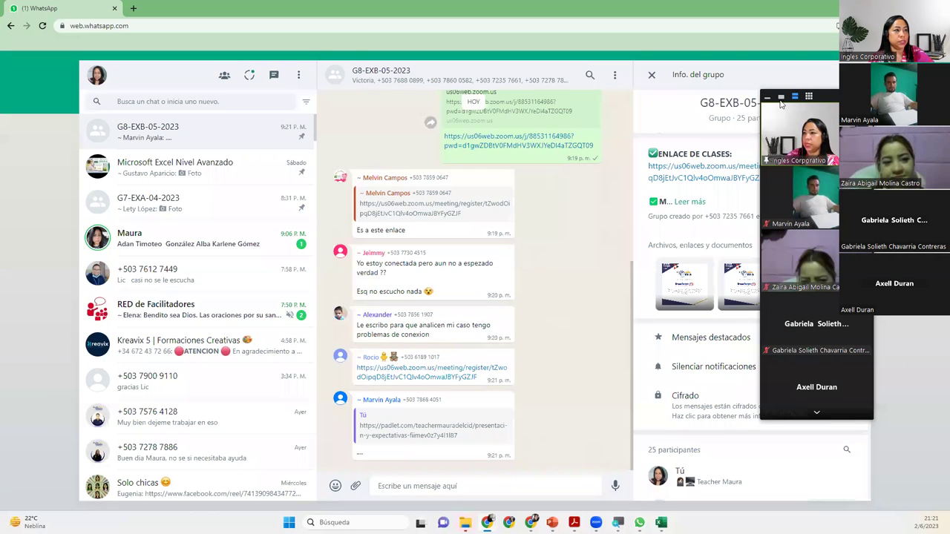
click(795, 95)
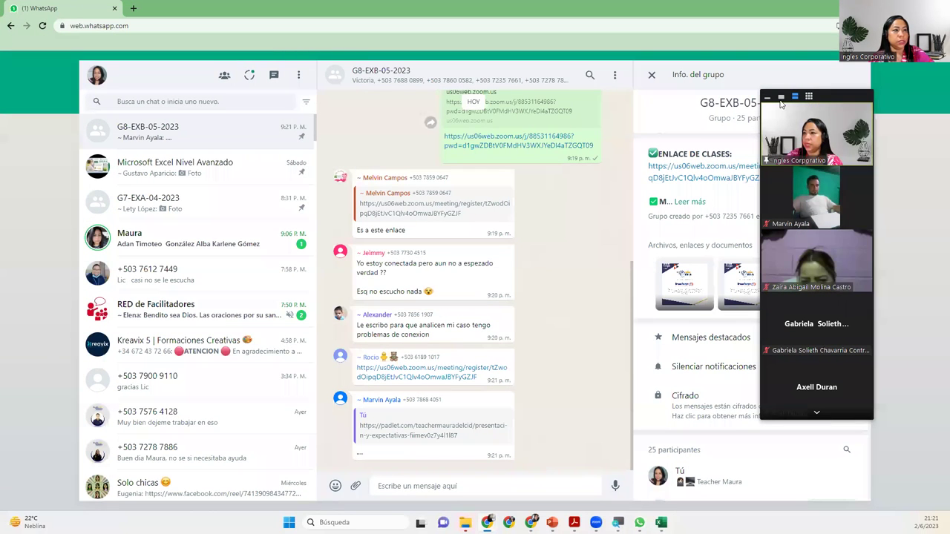
click(839, 99)
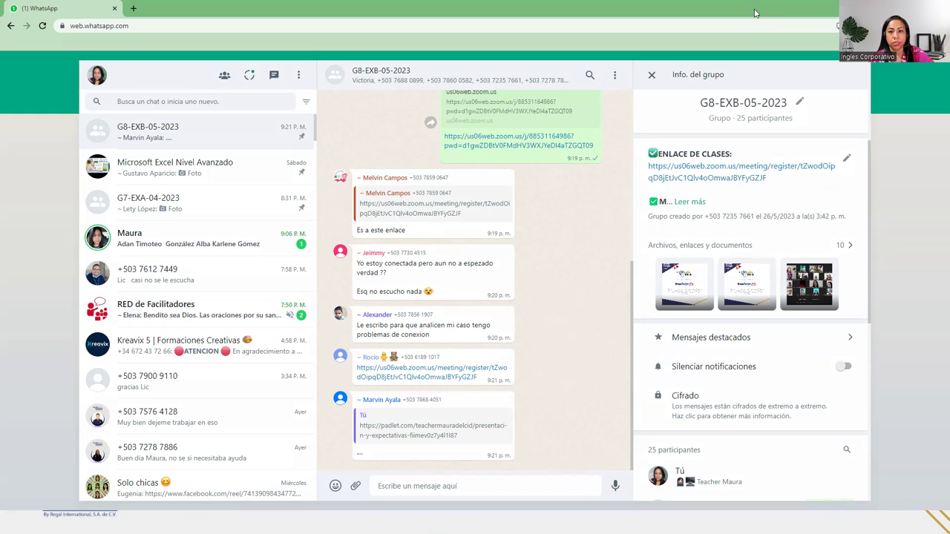
Step: Return from the WhatsApp browser window to Excel's blank Libro1 workbook with Alt+Tab
key(alt+Tab)
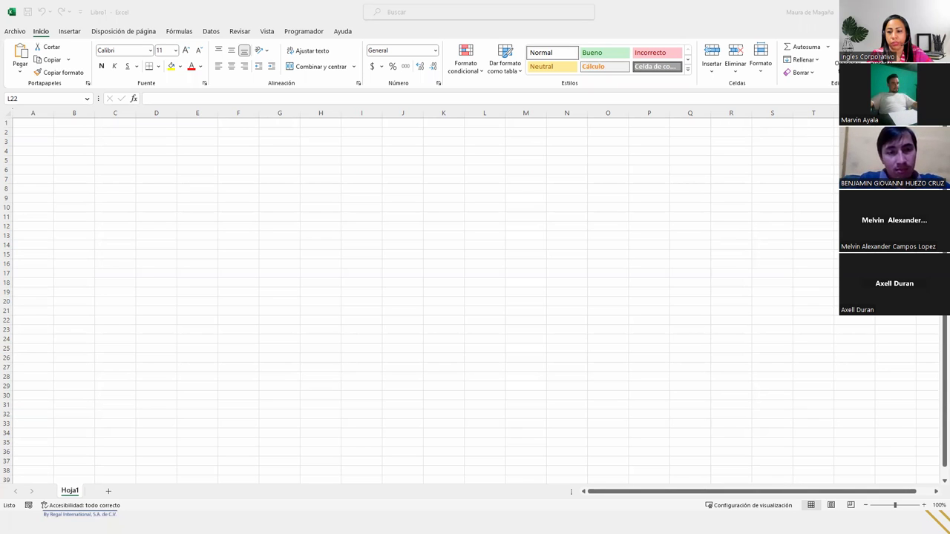
key(alt+Tab)
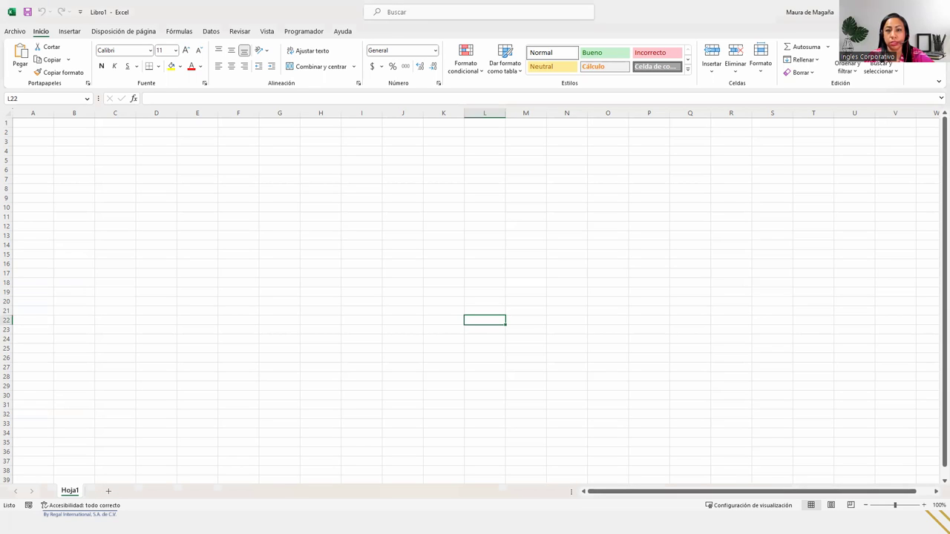
click(391, 231)
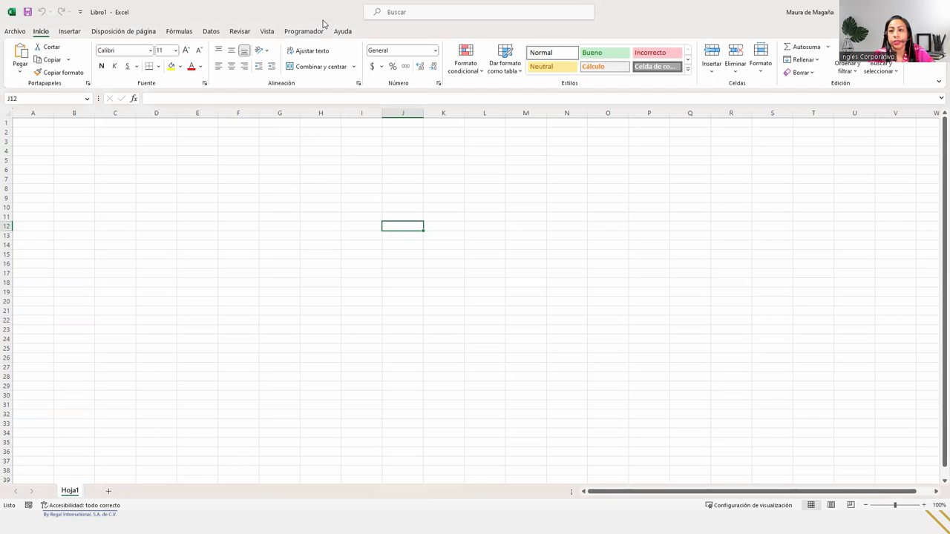
Step: Restore the Excel window from full screen and drag it down and right over the desktop
double_click(204, 6)
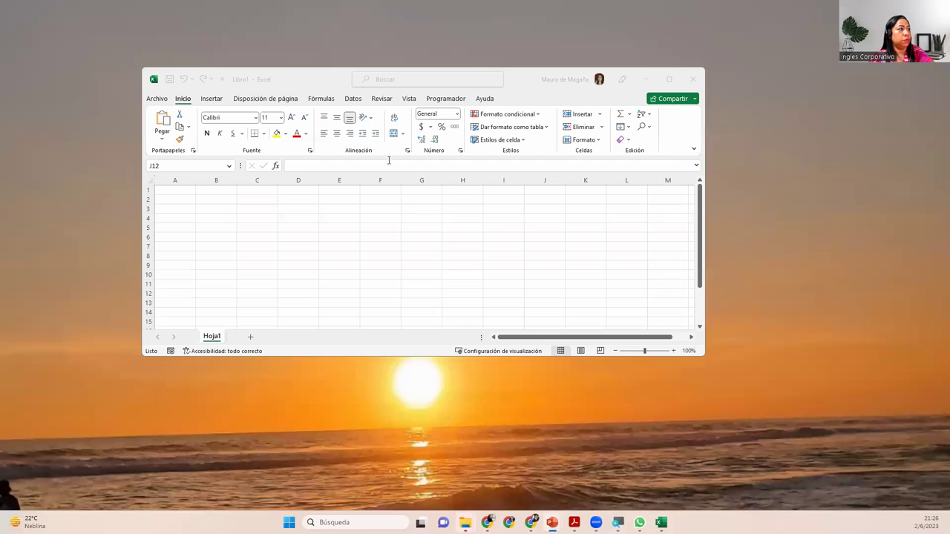
click(326, 79)
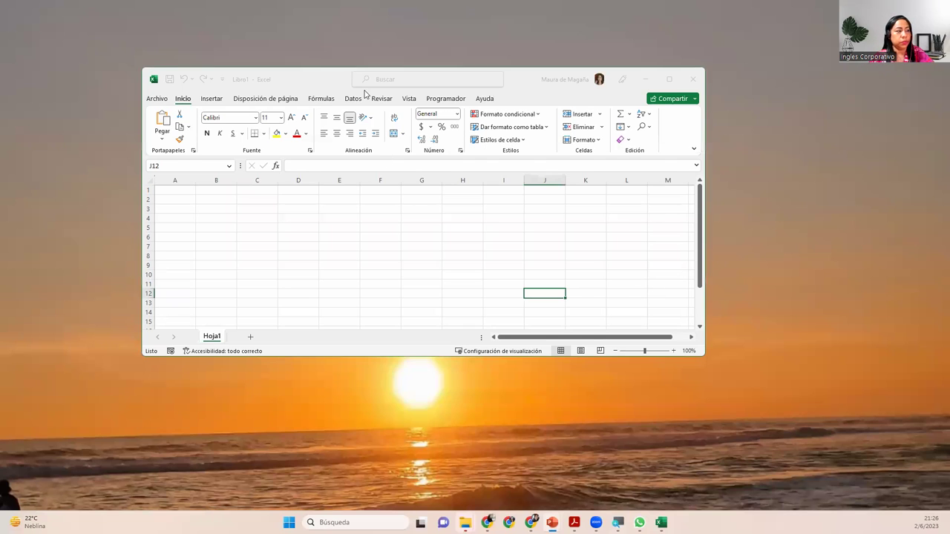
drag(296, 81, 435, 144)
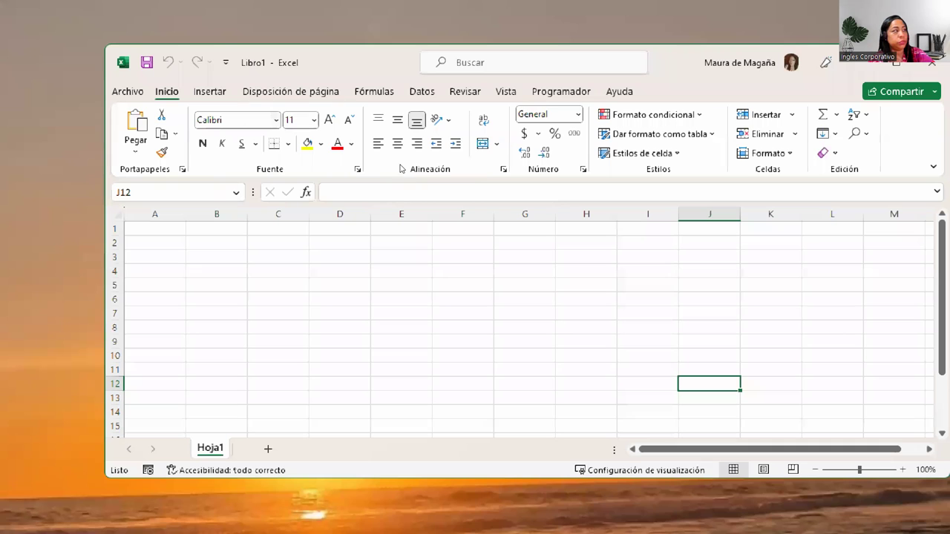
Step: Move the quick access toolbar below the ribbon, then return it above the ribbon
click(225, 62)
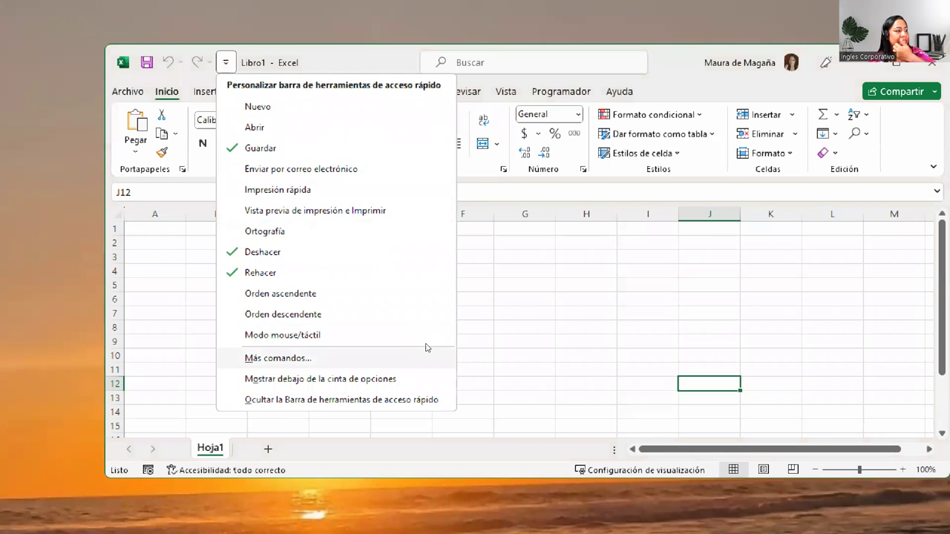
click(433, 371)
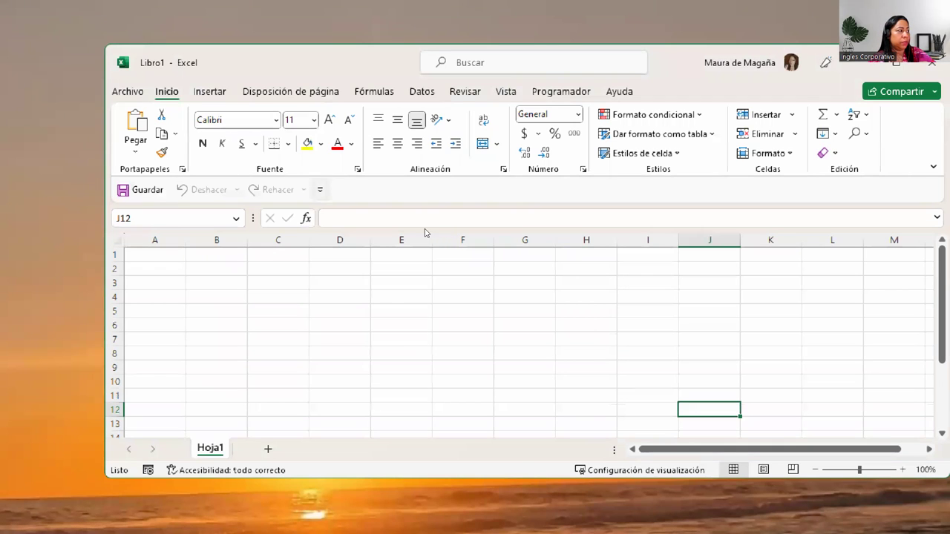
click(320, 189)
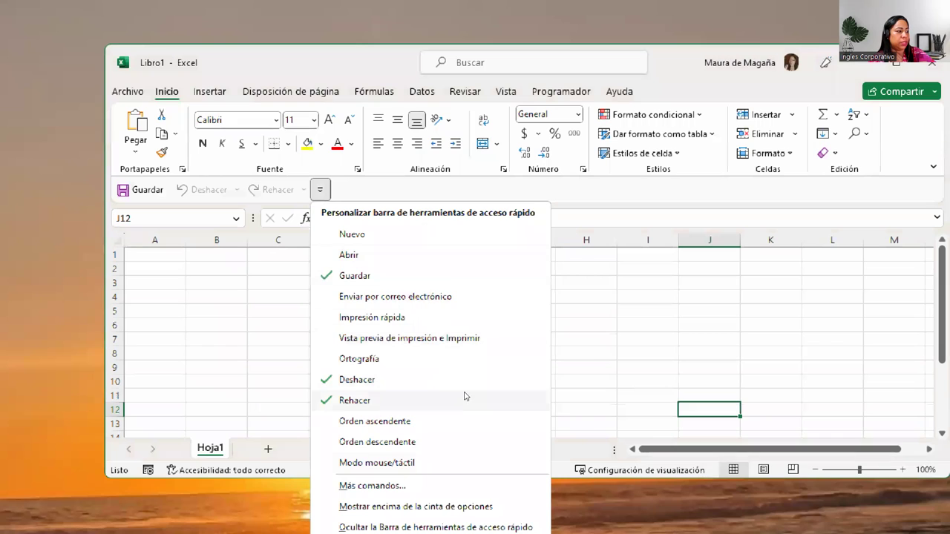
click(482, 506)
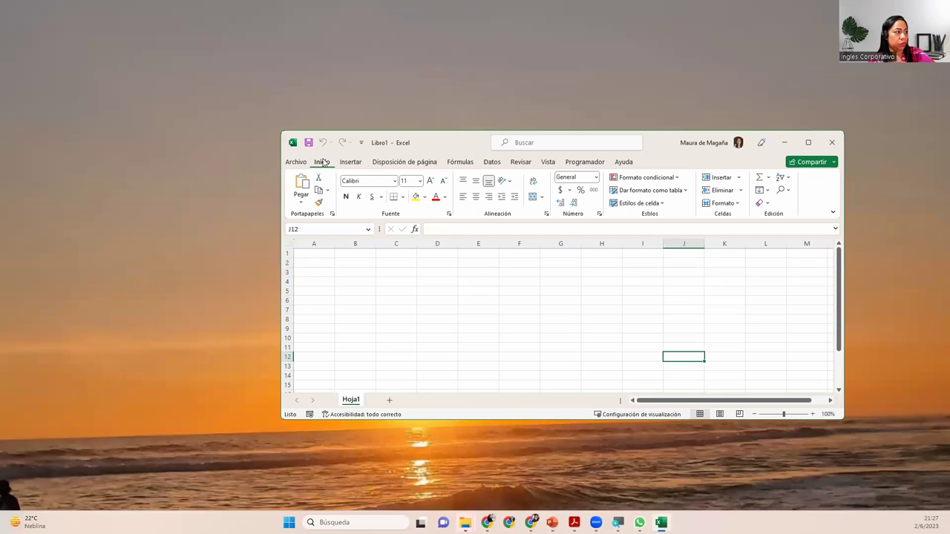
Step: From the File backstage, choose More... then Options to open Excel Options
click(297, 163)
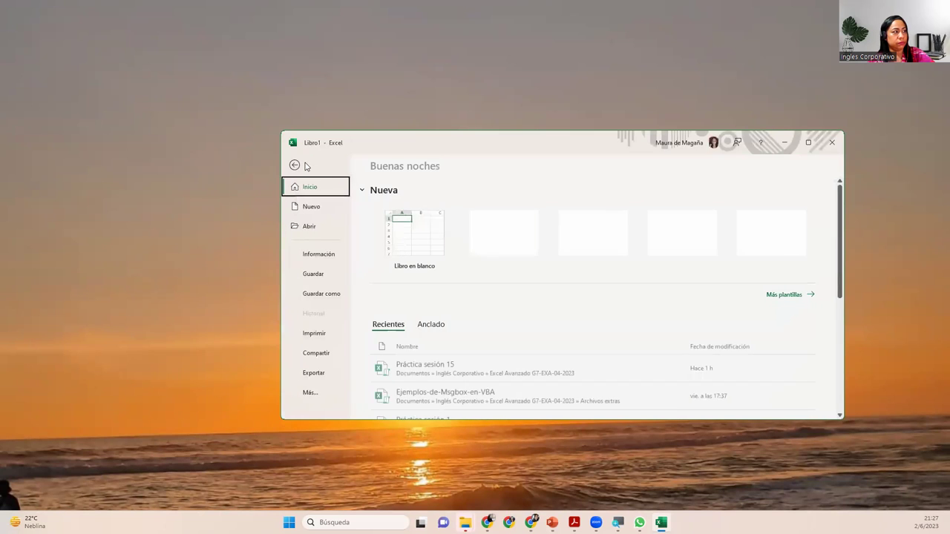
click(303, 393)
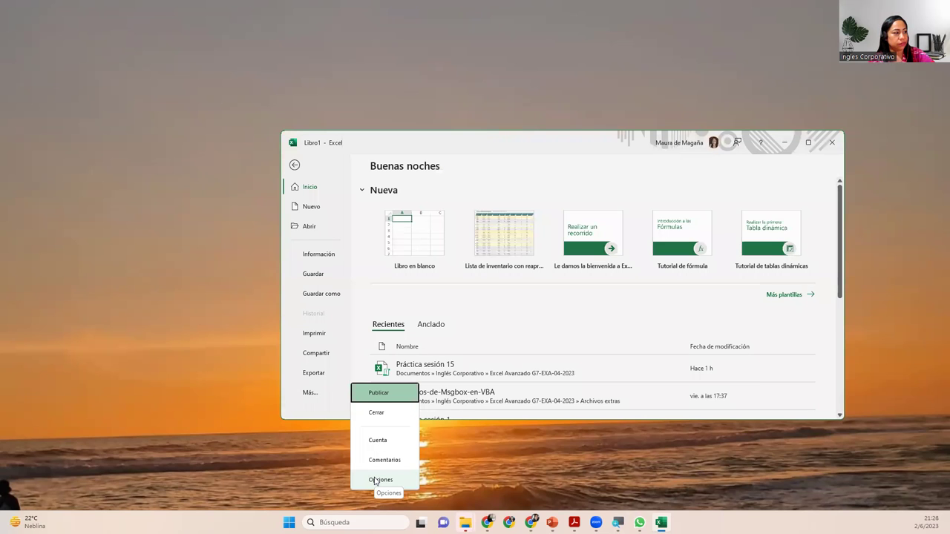
click(375, 480)
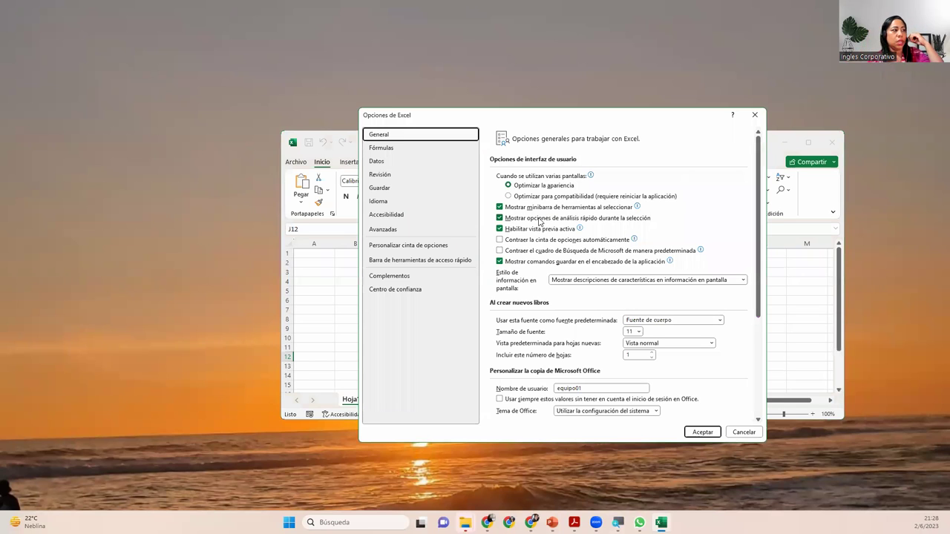
Step: Show the Quick Access Toolbar page in a widened Excel Options window, keeping the most-used commands list
click(393, 246)
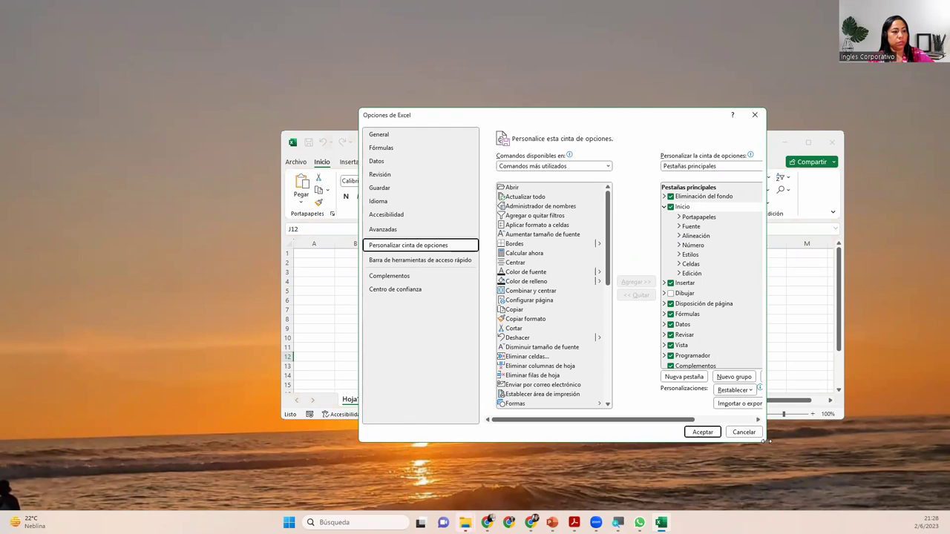
click(426, 262)
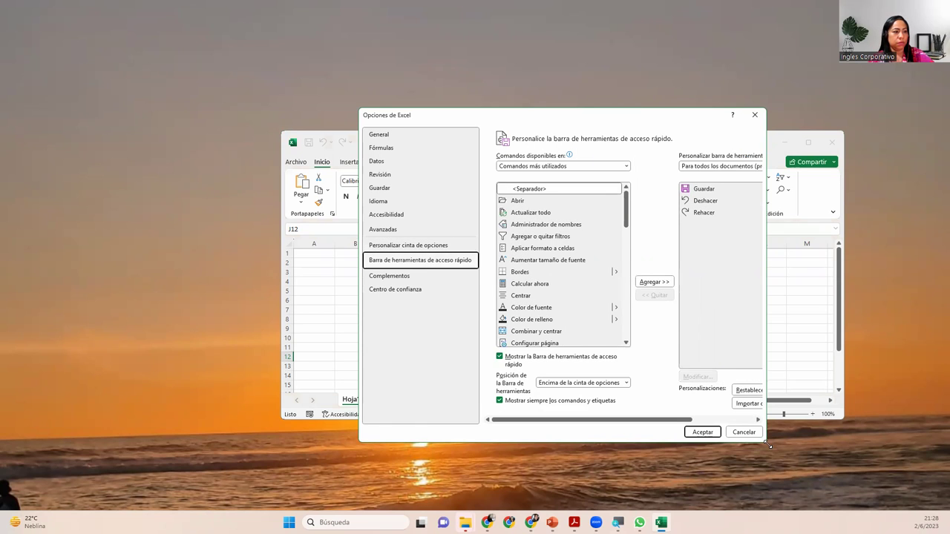
drag(769, 446, 870, 447)
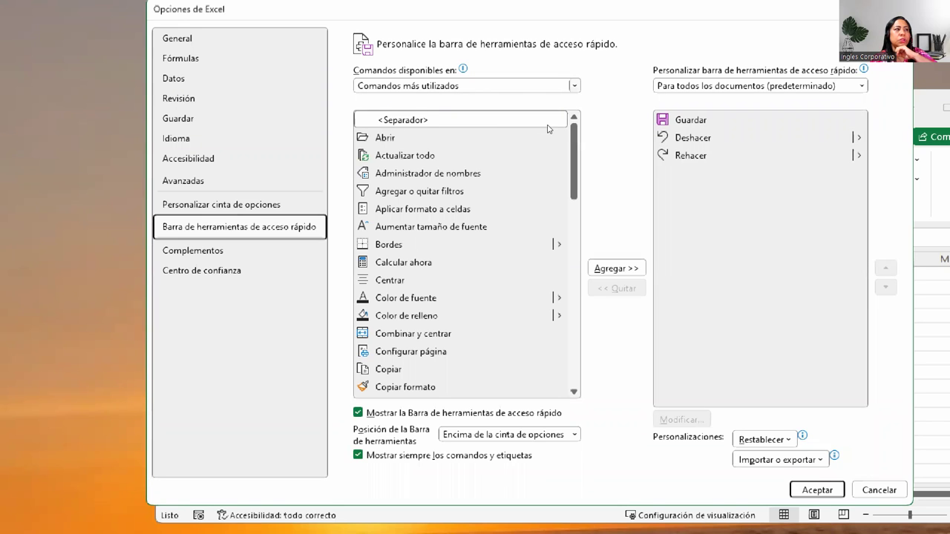
key(Tab)
key(alt+Down)
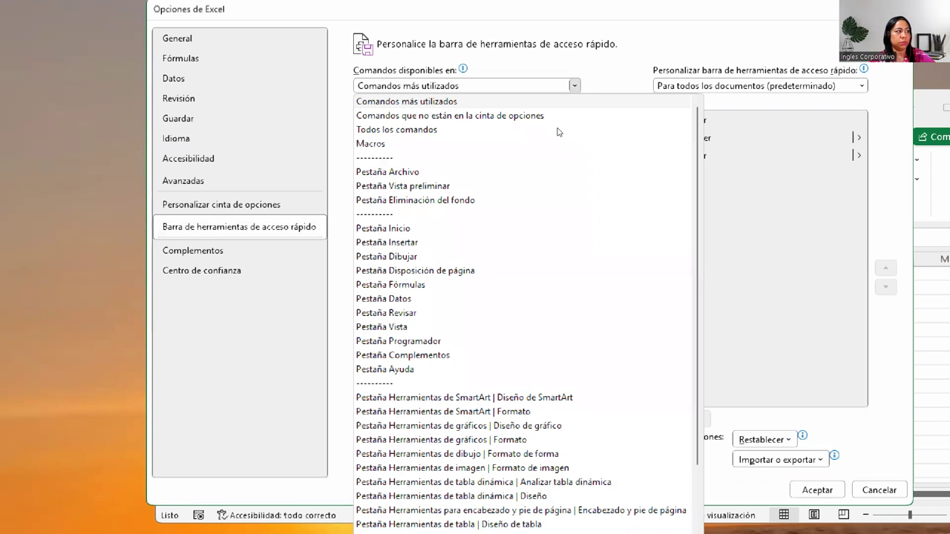
key(Escape)
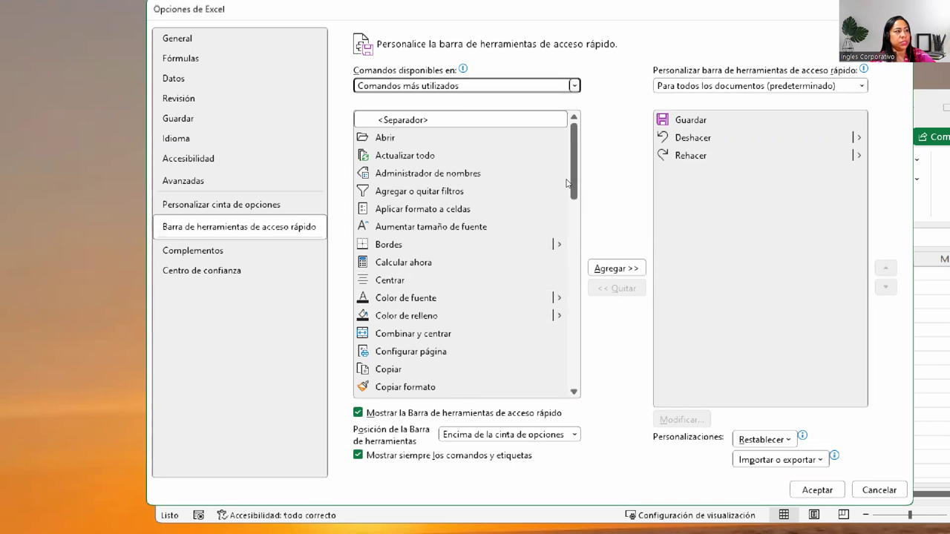
Step: Find Nuevo archivo in the commands list, add it to the quick access toolbar, and close Options
scroll(558, 189, down, 1)
scroll(562, 245, down, 4)
scroll(563, 245, down, 6)
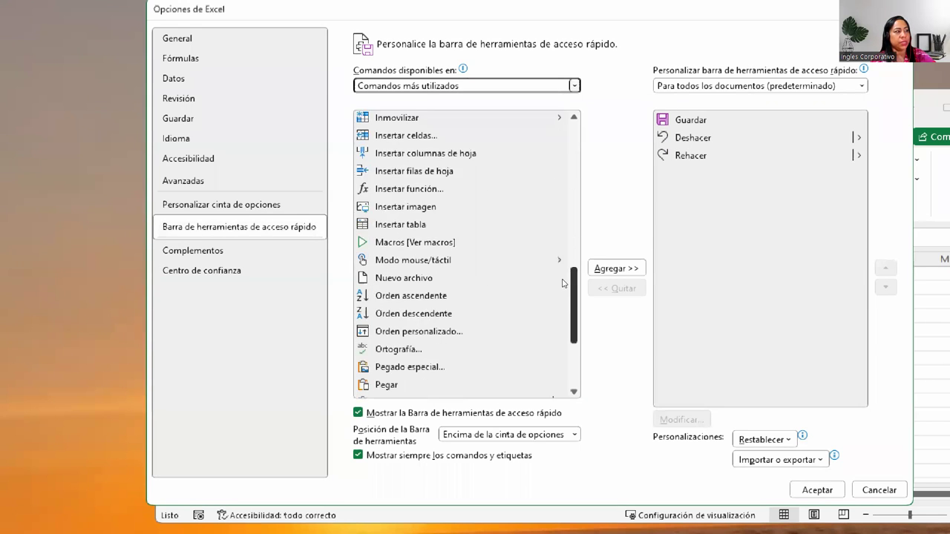
scroll(563, 293, down, 2)
scroll(562, 300, down, 3)
scroll(566, 315, up, 3)
scroll(570, 282, up, 3)
scroll(573, 266, up, 2)
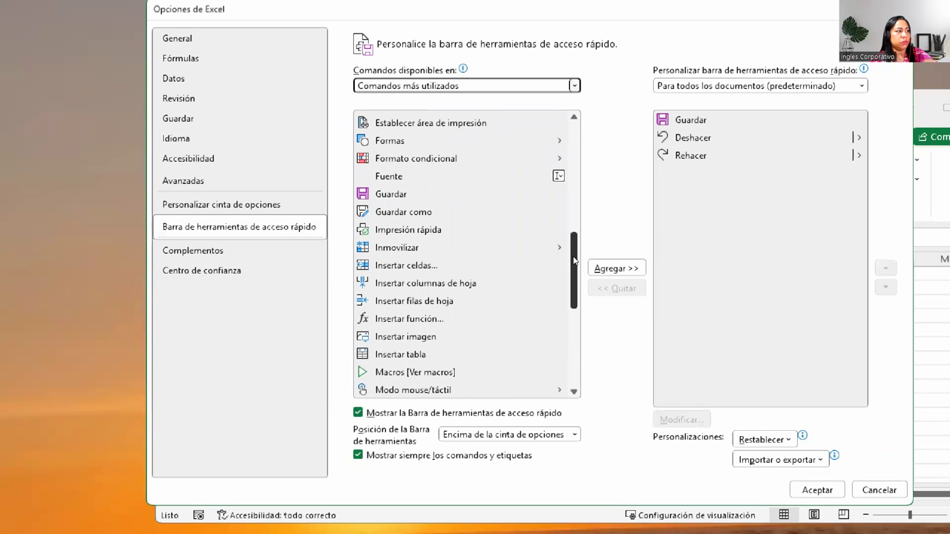
scroll(573, 260, up, 2)
scroll(579, 249, up, 3)
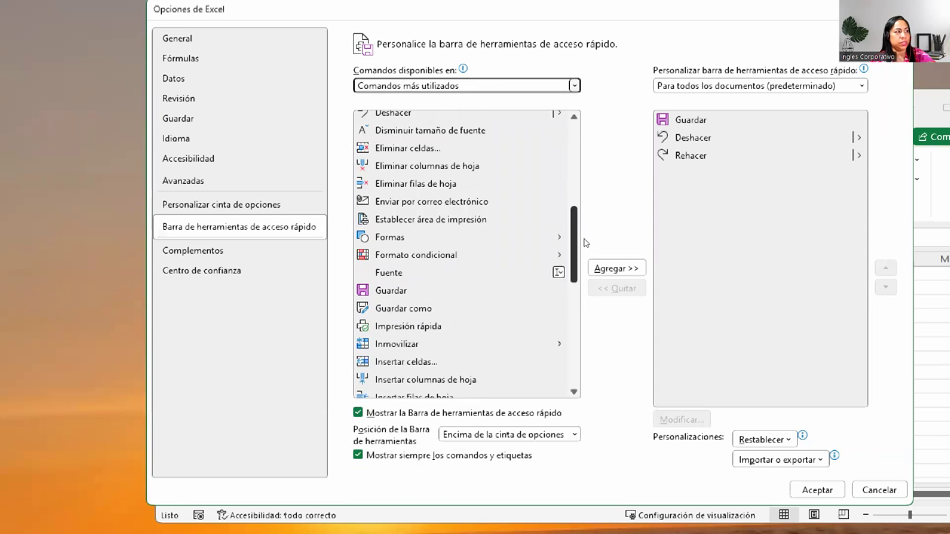
scroll(587, 223, up, 3)
scroll(594, 189, up, 3)
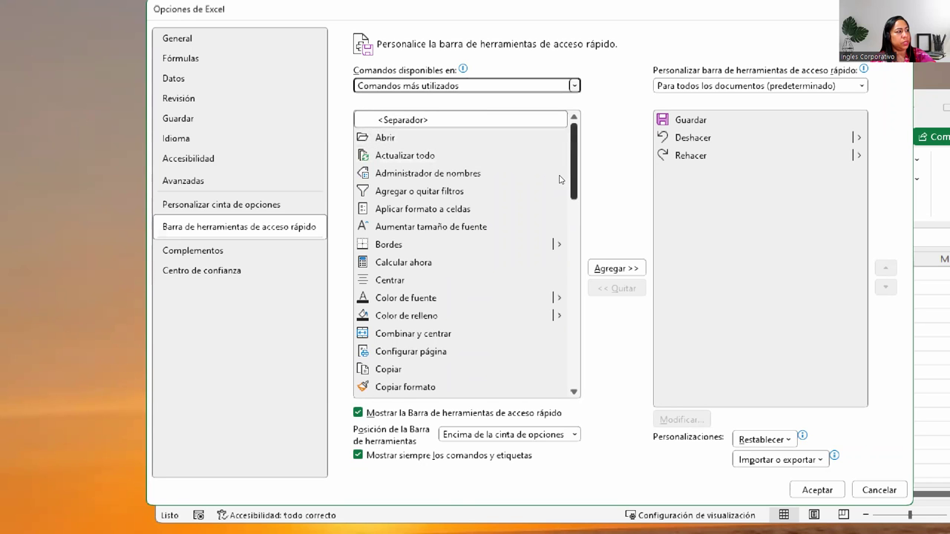
scroll(561, 186, down, 1)
scroll(558, 208, down, 2)
scroll(560, 219, down, 1)
scroll(564, 226, down, 1)
scroll(566, 229, down, 1)
scroll(568, 245, down, 1)
scroll(570, 260, down, 2)
scroll(572, 275, down, 2)
scroll(572, 277, down, 2)
click(457, 216)
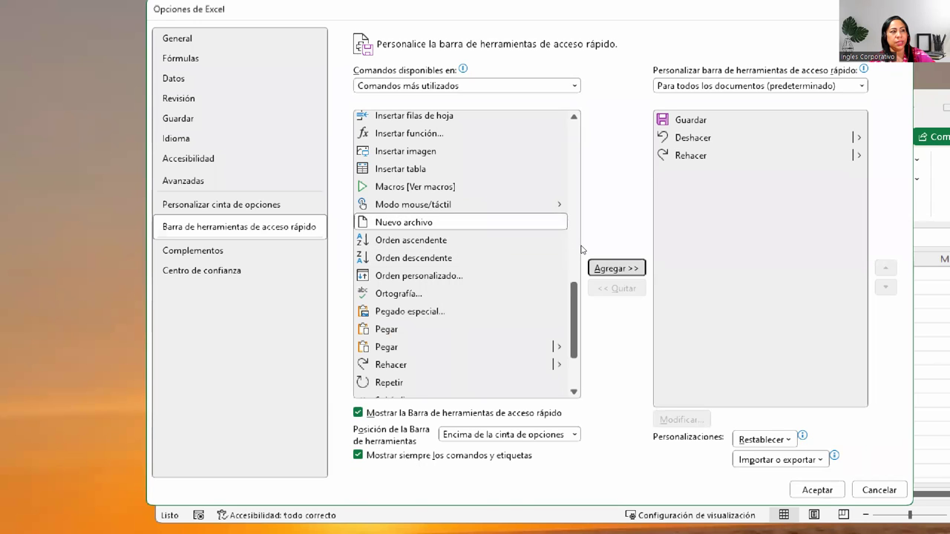
click(602, 269)
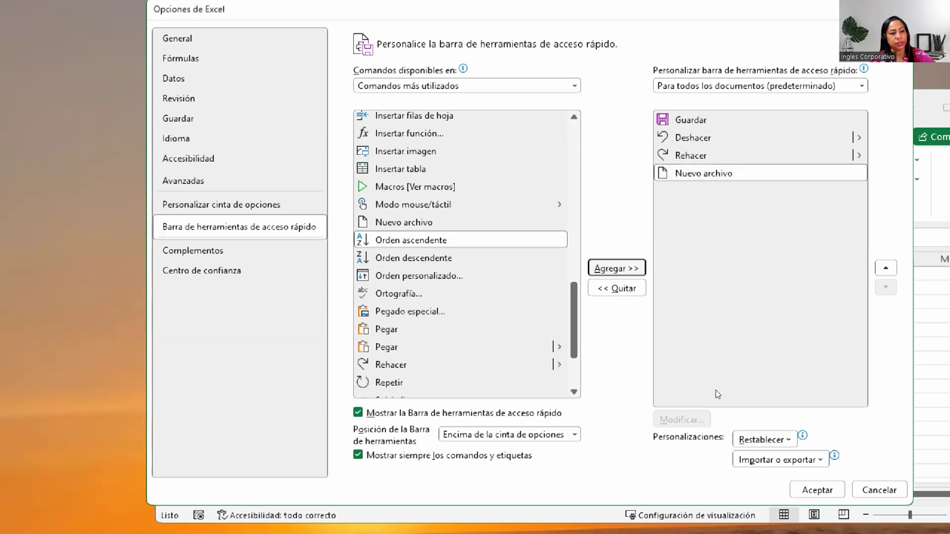
key(Return)
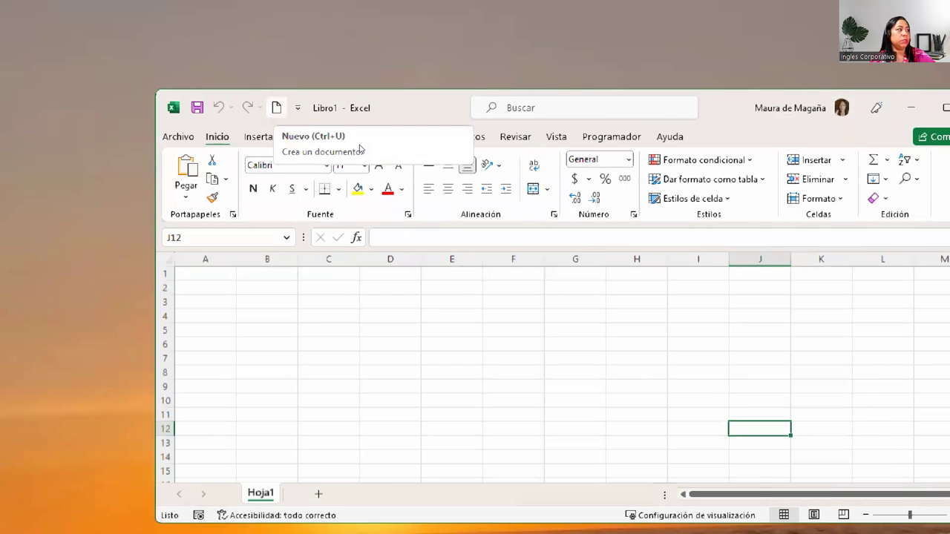
Step: Create the blank workbook Libro2 with Ctrl+U, then switch back to Libro1
key(ctrl+u)
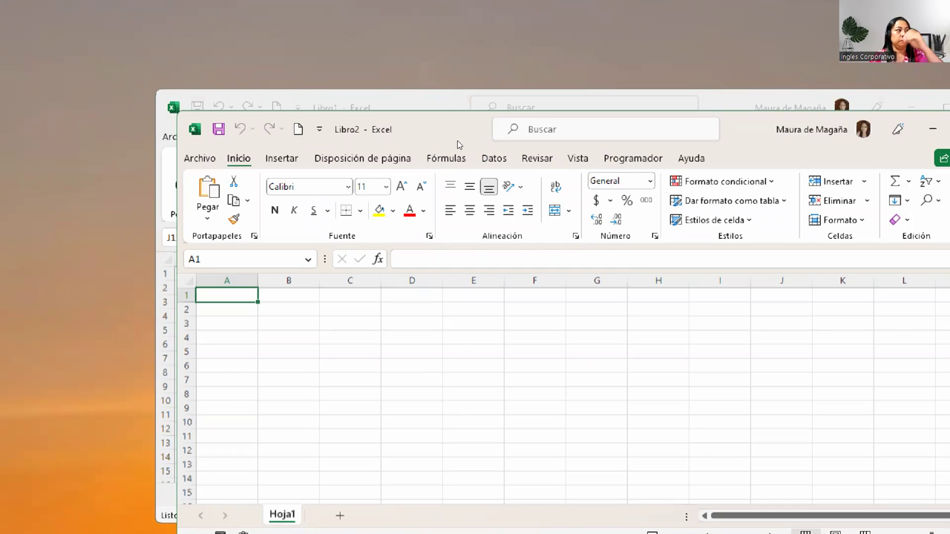
key(alt+Tab)
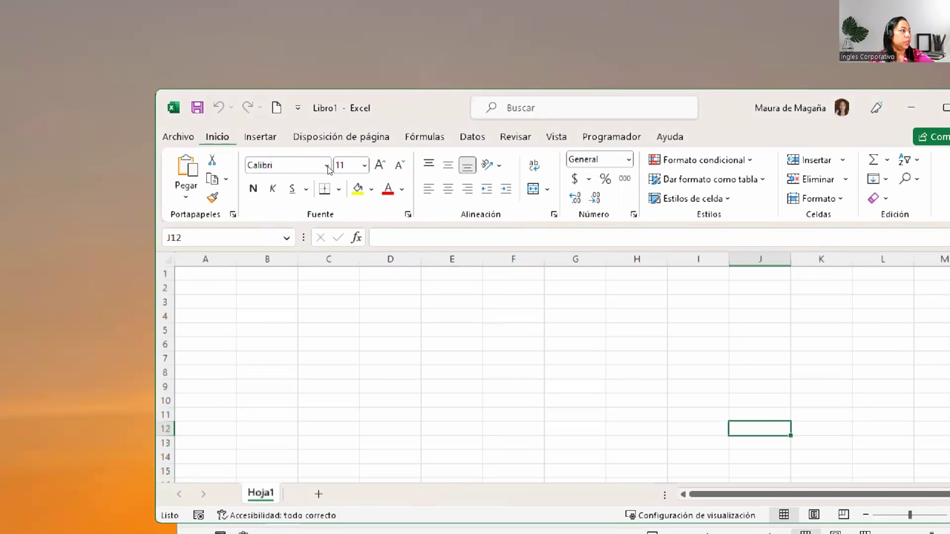
Step: Reopen Excel Options from File > Más > Opciones on the Barra de herramientas de acceso rápido page
key(alt+f)
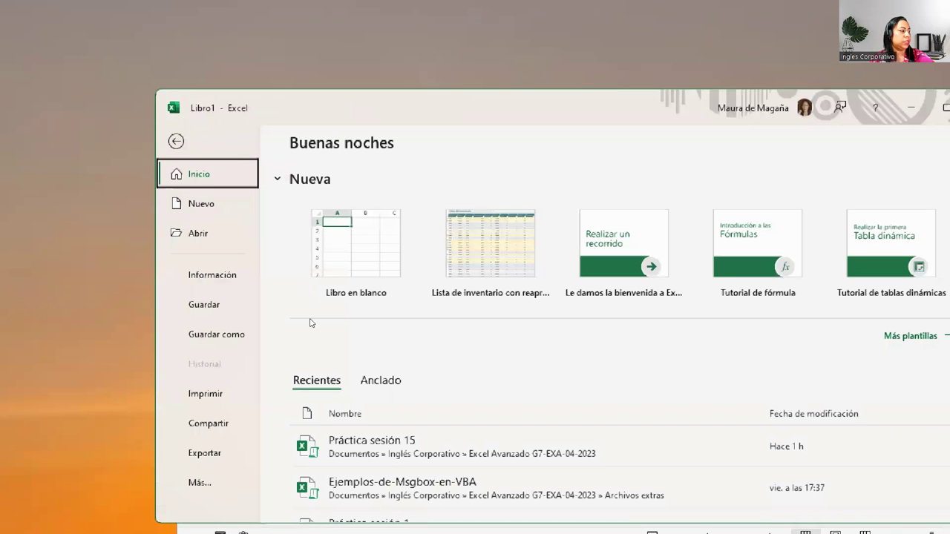
key(Up)
key(Return)
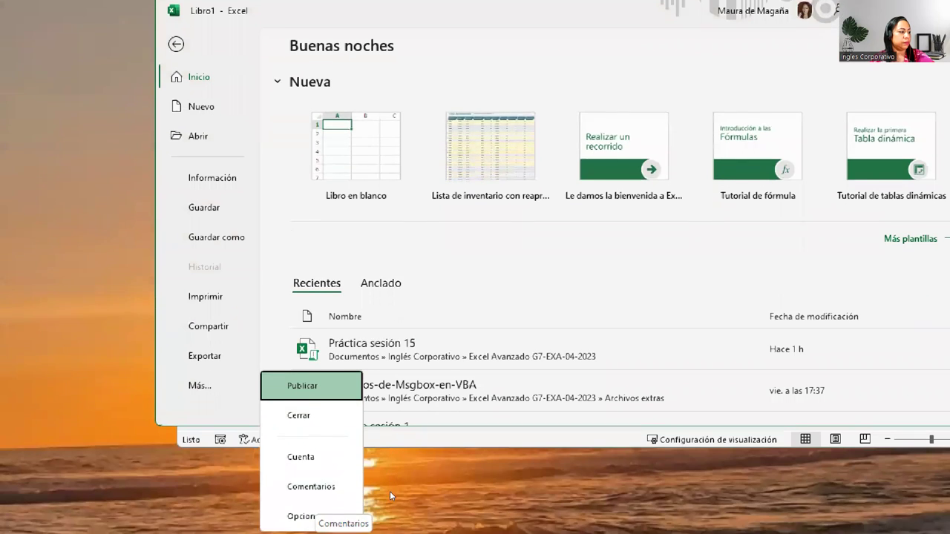
key(Up)
key(Return)
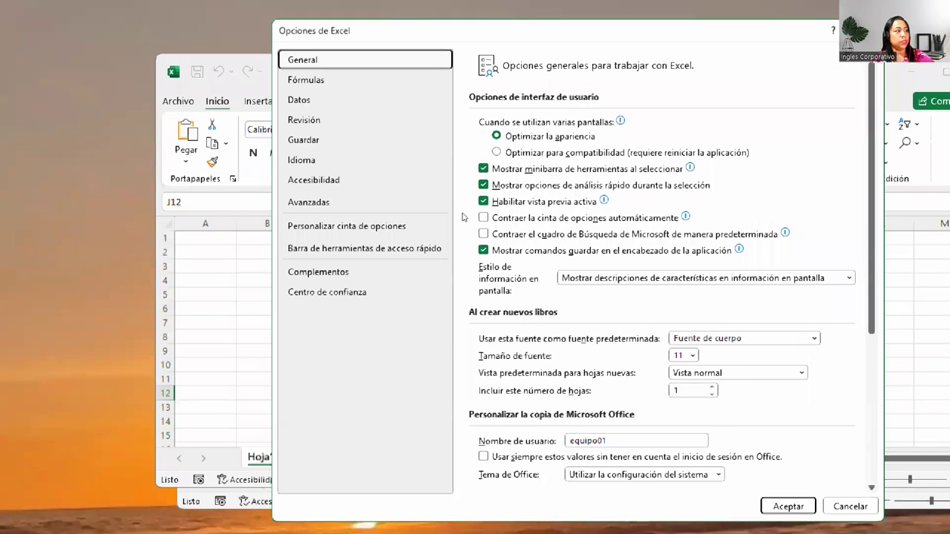
click(437, 268)
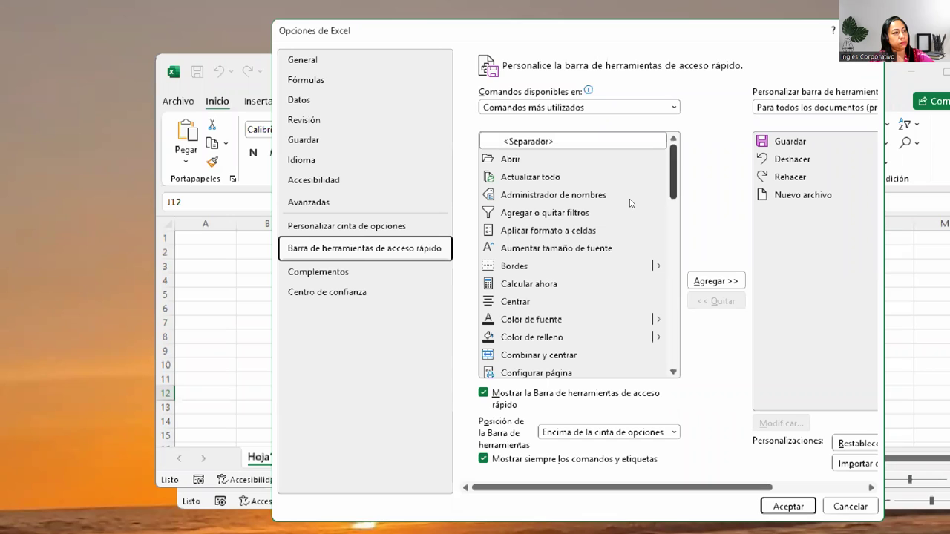
Step: Add a <Separador> after Nuevo archivo in the quick access toolbar command list
key(Tab)
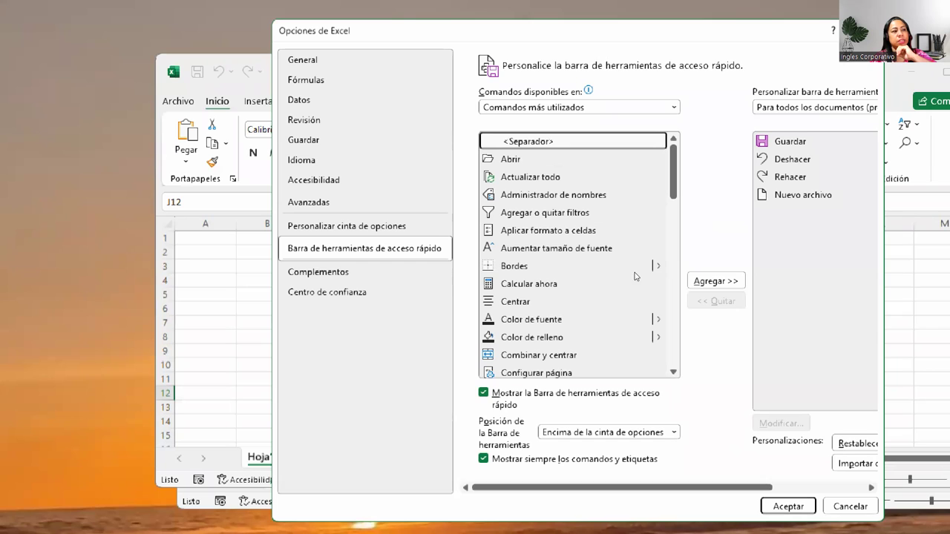
key(alt+a)
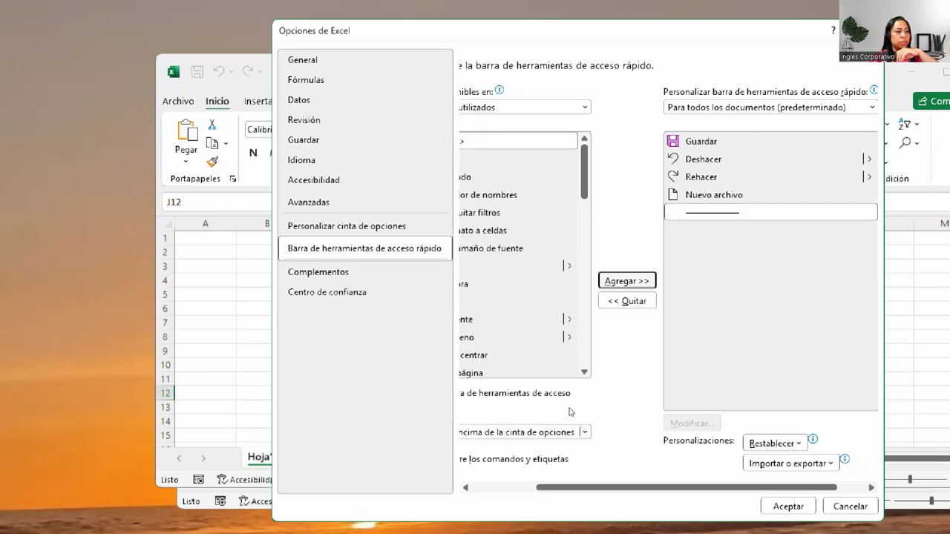
scroll(551, 423, left, 1)
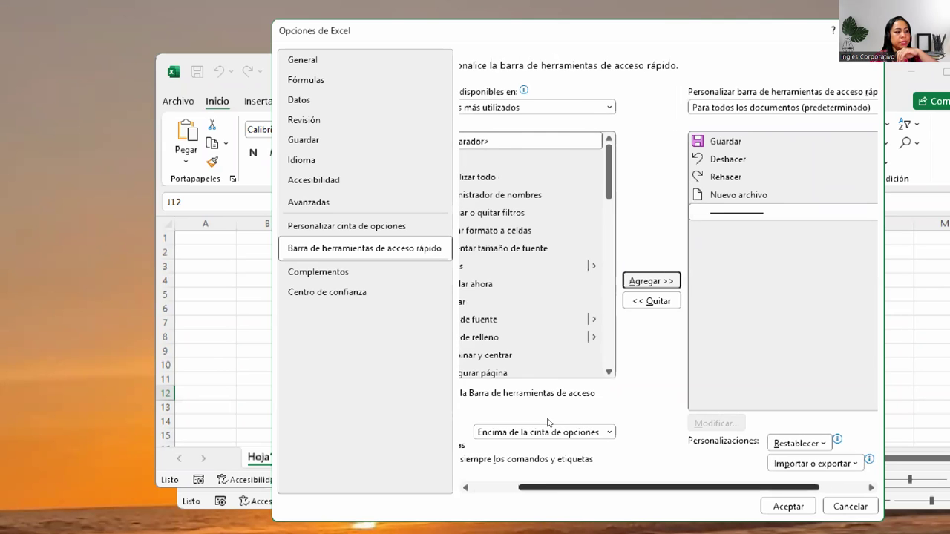
scroll(540, 424, left, 3)
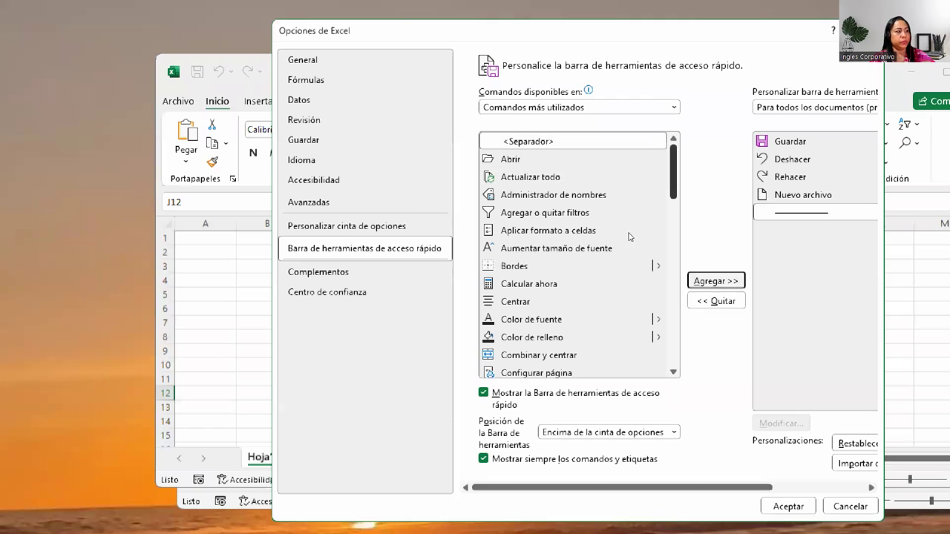
scroll(631, 249, down, 6)
scroll(632, 268, down, 3)
scroll(635, 293, down, 2)
scroll(638, 311, down, 2)
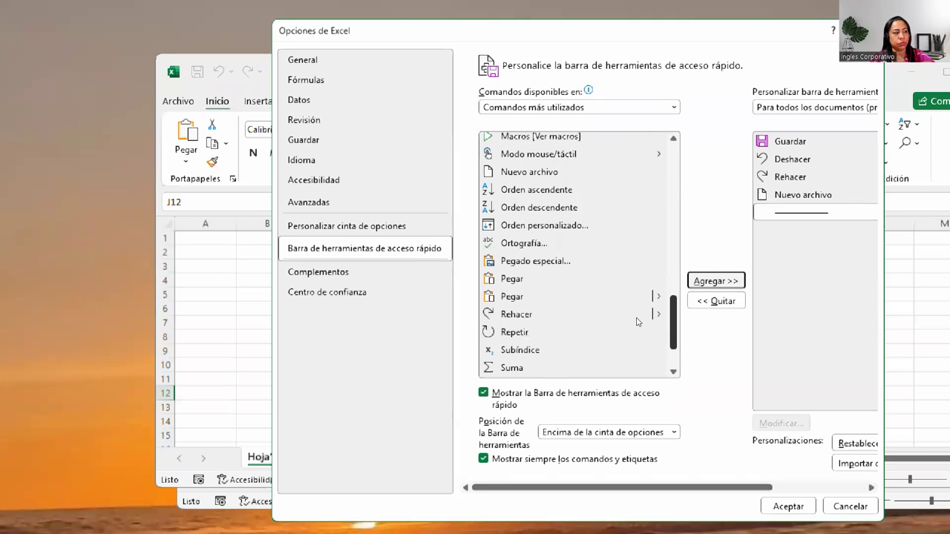
scroll(642, 331, down, 1)
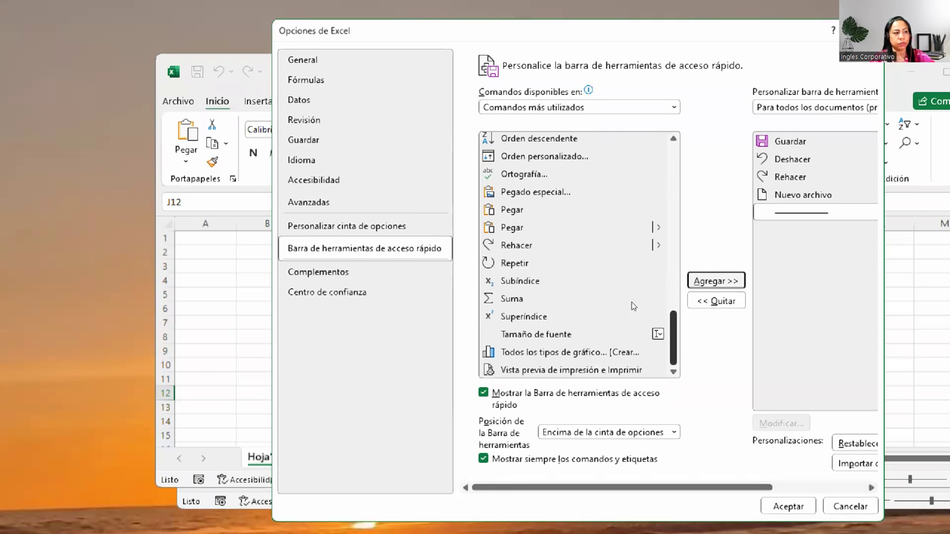
scroll(635, 306, up, 6)
scroll(623, 223, up, 5)
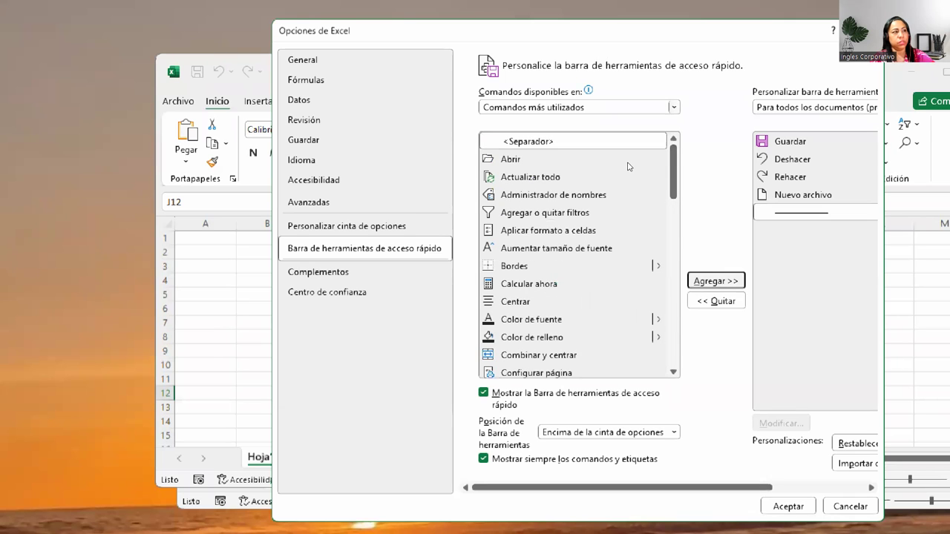
Step: Change the 'Comandos disponibles en' source from Comandos más utilizados to Todos los comandos
key(shift+Tab)
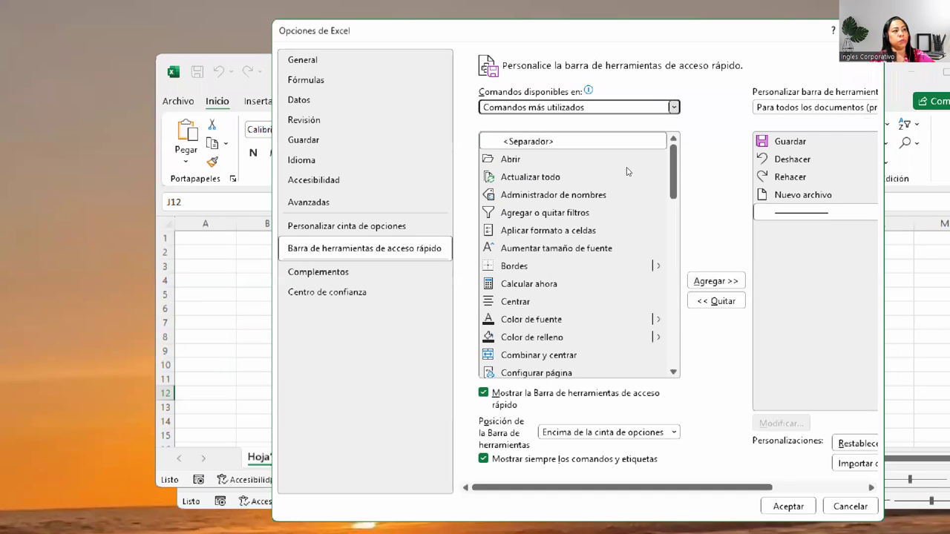
key(alt+Down)
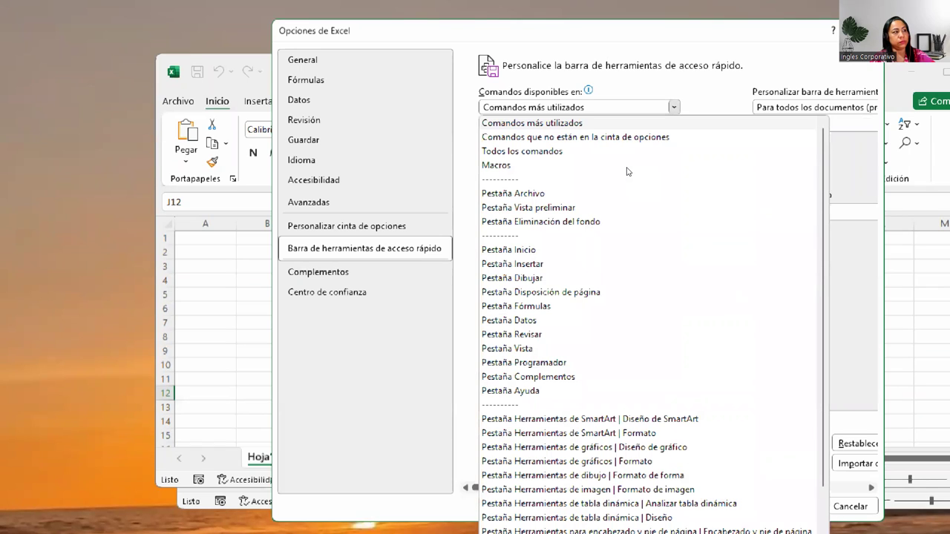
key(Down)
key(Down)
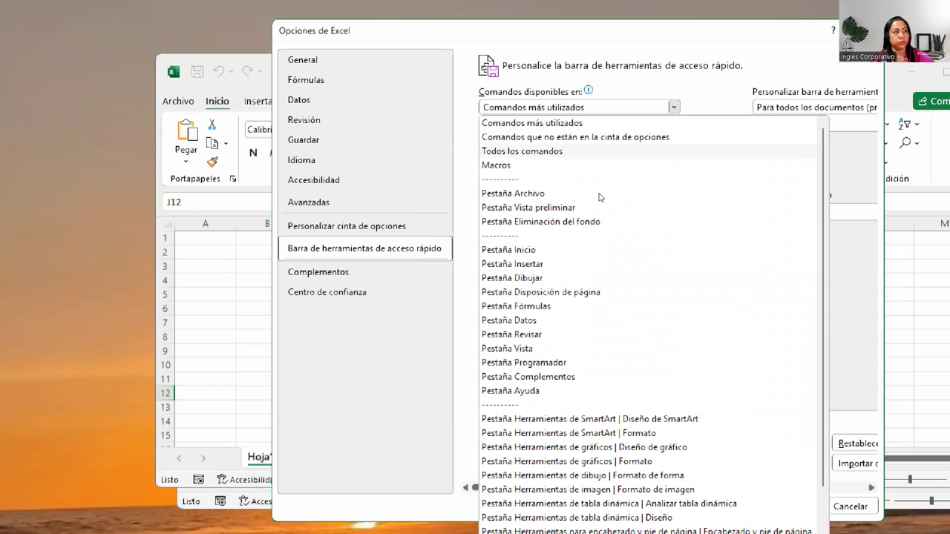
key(Escape)
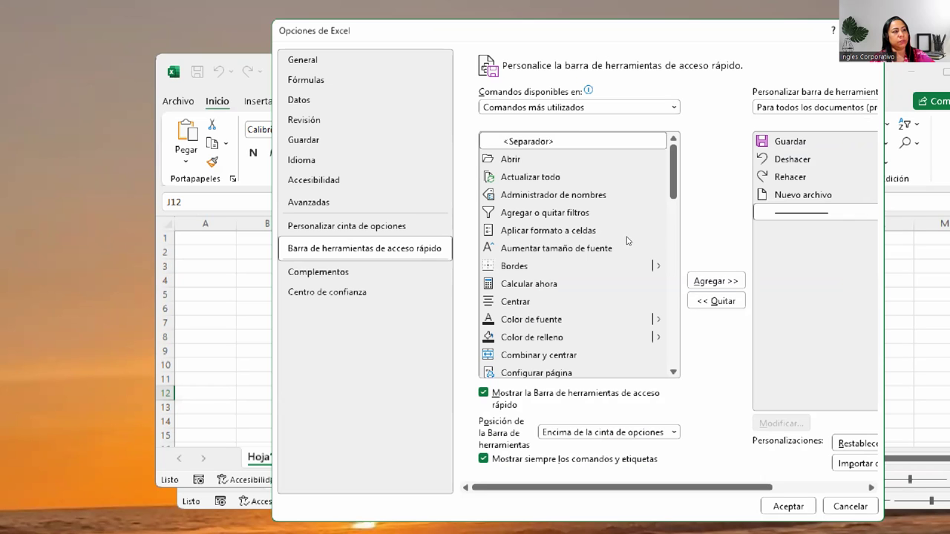
key(Down)
key(Down)
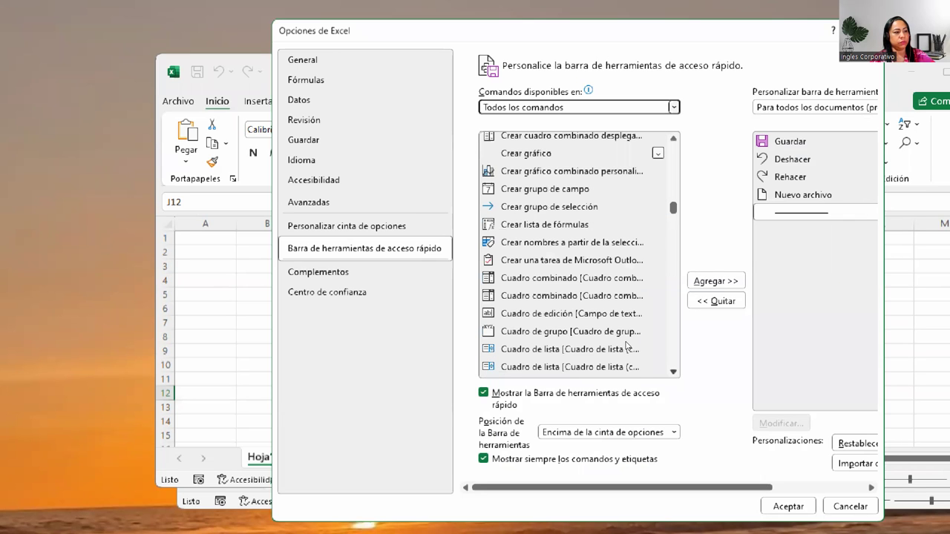
Step: Scroll down the Todos los comandos list until the Cámara command comes into view
scroll(626, 346, down, 1)
scroll(626, 345, down, 2)
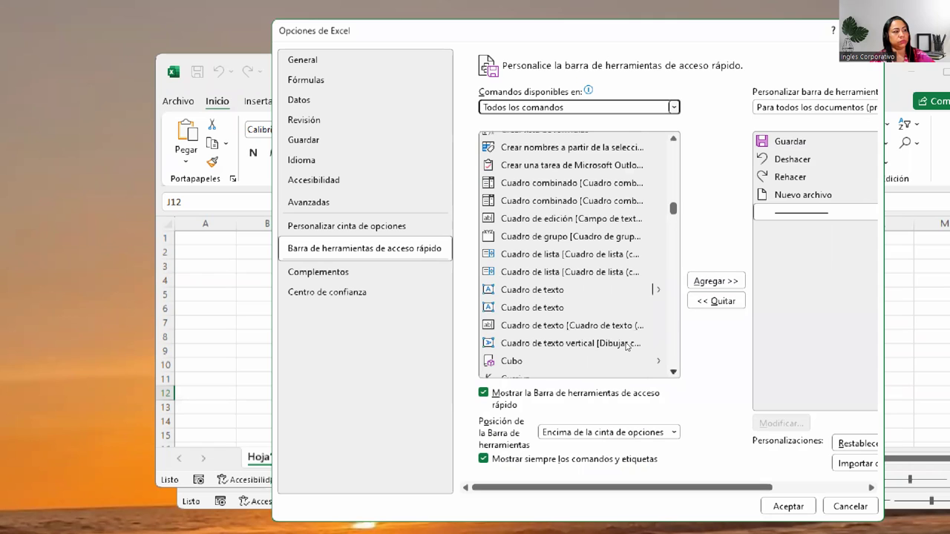
scroll(626, 345, down, 1)
scroll(626, 345, down, 1)
scroll(627, 345, down, 1)
scroll(627, 345, down, 1)
scroll(627, 346, down, 1)
scroll(627, 346, down, 1)
scroll(626, 347, down, 2)
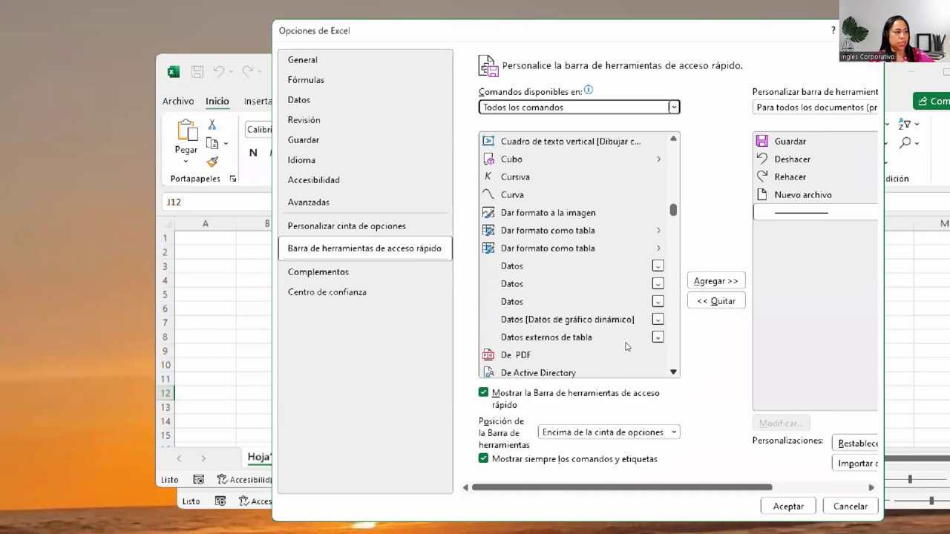
scroll(626, 347, down, 2)
scroll(626, 347, down, 1)
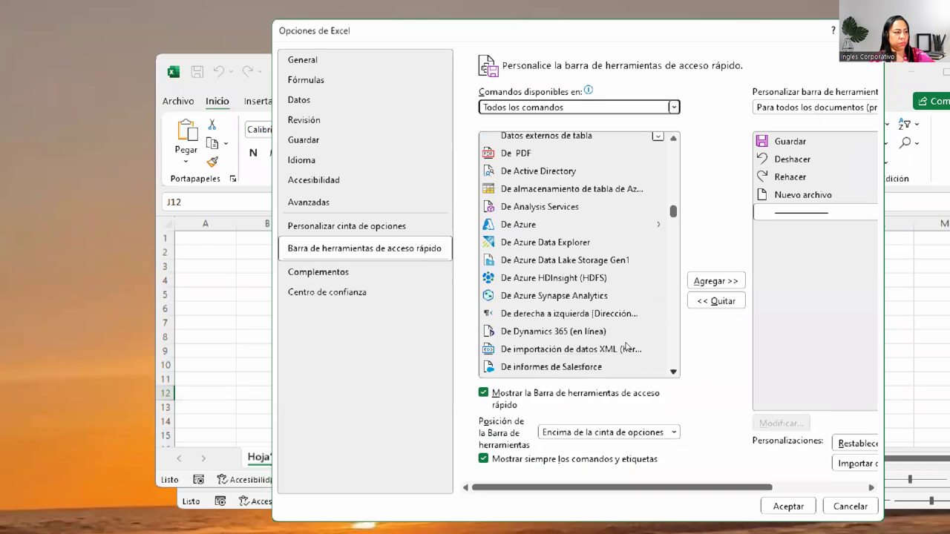
scroll(626, 347, down, 2)
scroll(625, 346, down, 1)
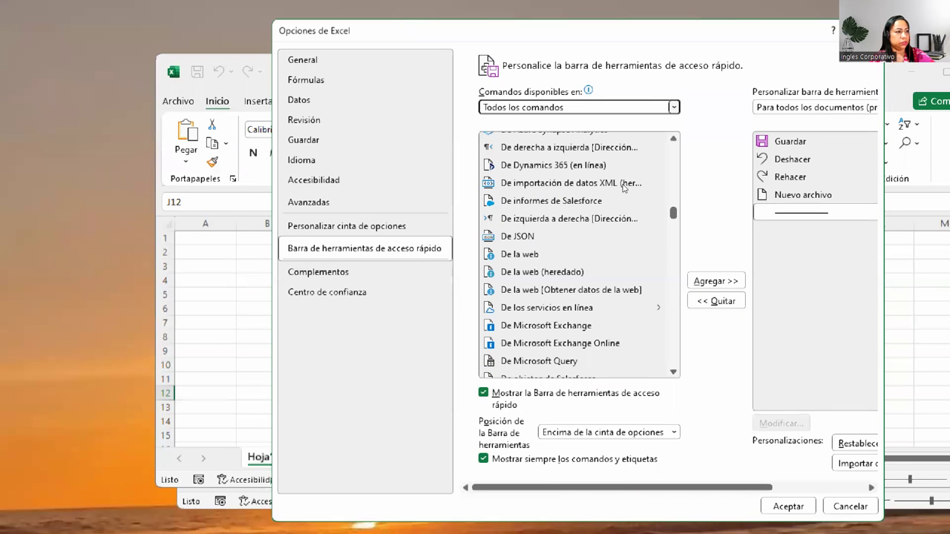
scroll(629, 230, up, 5)
scroll(629, 215, up, 8)
scroll(626, 186, up, 4)
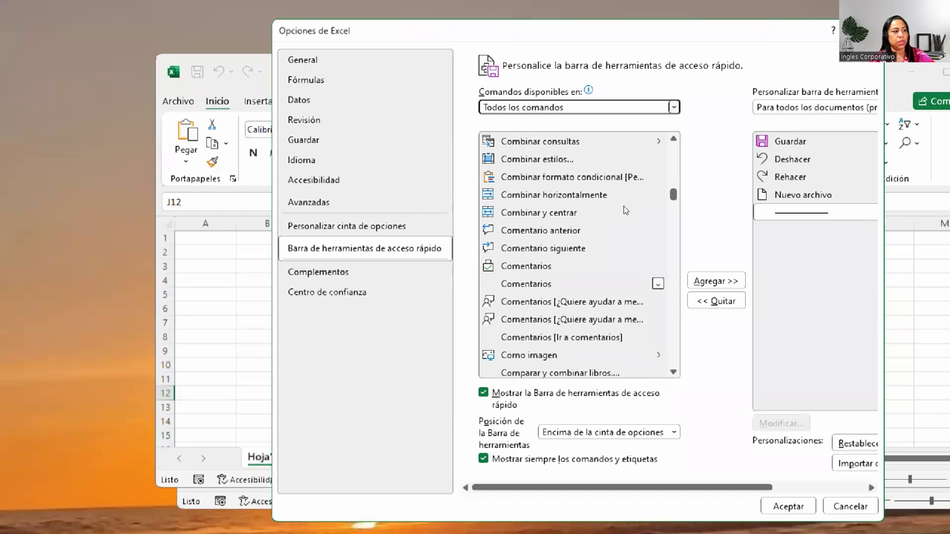
scroll(628, 216, up, 2)
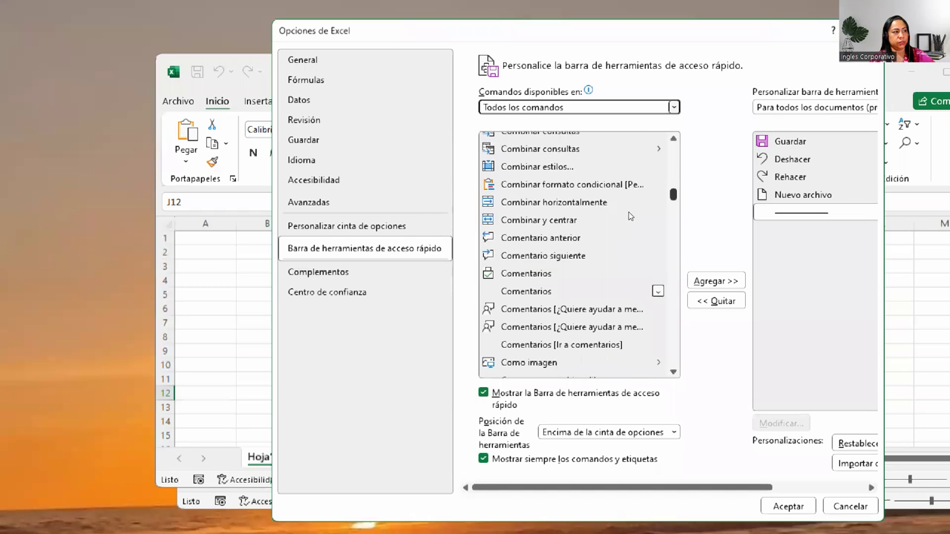
scroll(632, 182, up, 15)
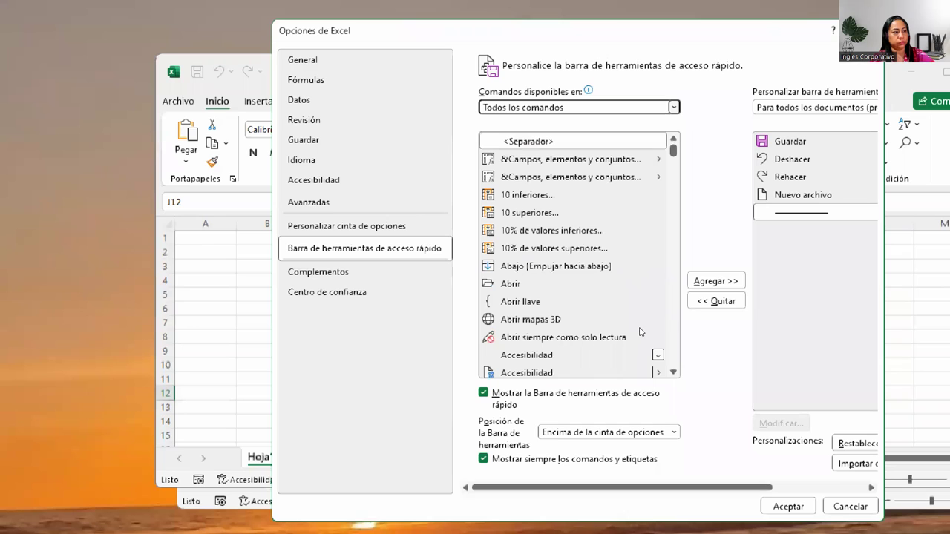
scroll(627, 350, down, 1)
scroll(627, 349, down, 1)
scroll(627, 349, down, 1)
scroll(627, 349, down, 2)
scroll(627, 350, down, 4)
scroll(628, 350, down, 2)
scroll(627, 350, down, 1)
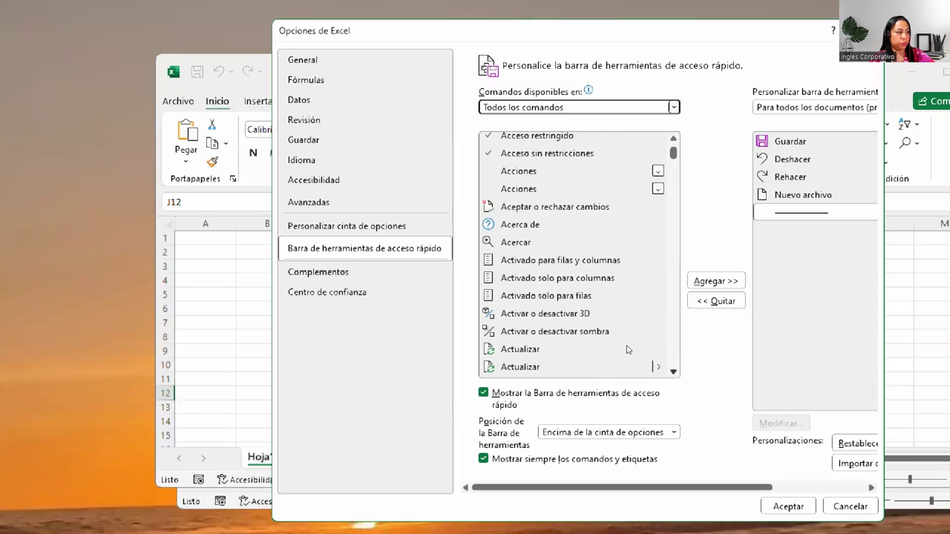
scroll(628, 349, down, 2)
scroll(627, 350, down, 2)
scroll(627, 349, down, 1)
scroll(628, 349, down, 1)
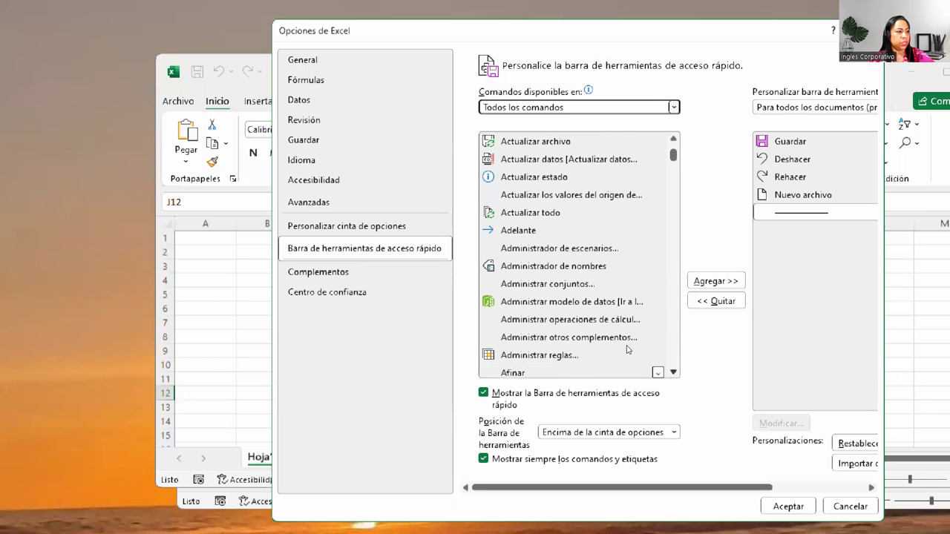
scroll(627, 350, down, 1)
scroll(628, 350, down, 2)
scroll(627, 350, down, 2)
scroll(627, 349, down, 2)
scroll(627, 350, down, 1)
scroll(627, 349, down, 2)
scroll(627, 350, down, 2)
scroll(627, 350, down, 1)
scroll(628, 350, down, 1)
scroll(627, 350, down, 1)
scroll(627, 350, down, 2)
scroll(627, 349, down, 1)
scroll(627, 350, down, 2)
scroll(628, 350, down, 2)
scroll(628, 350, down, 1)
scroll(627, 349, down, 1)
scroll(628, 350, down, 2)
scroll(628, 350, down, 2)
scroll(627, 350, down, 2)
scroll(628, 350, down, 2)
scroll(627, 350, down, 2)
scroll(627, 350, down, 2)
scroll(627, 349, down, 2)
scroll(628, 349, down, 1)
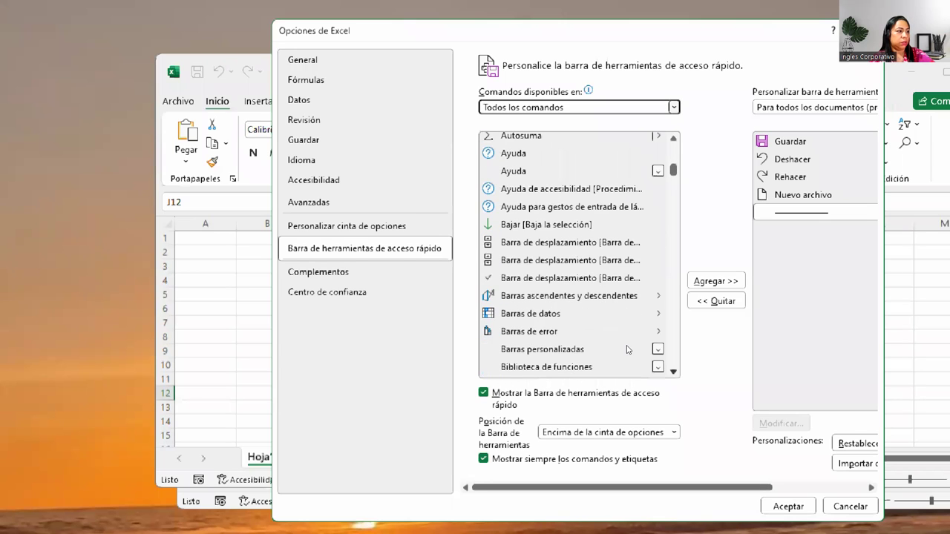
scroll(627, 349, down, 1)
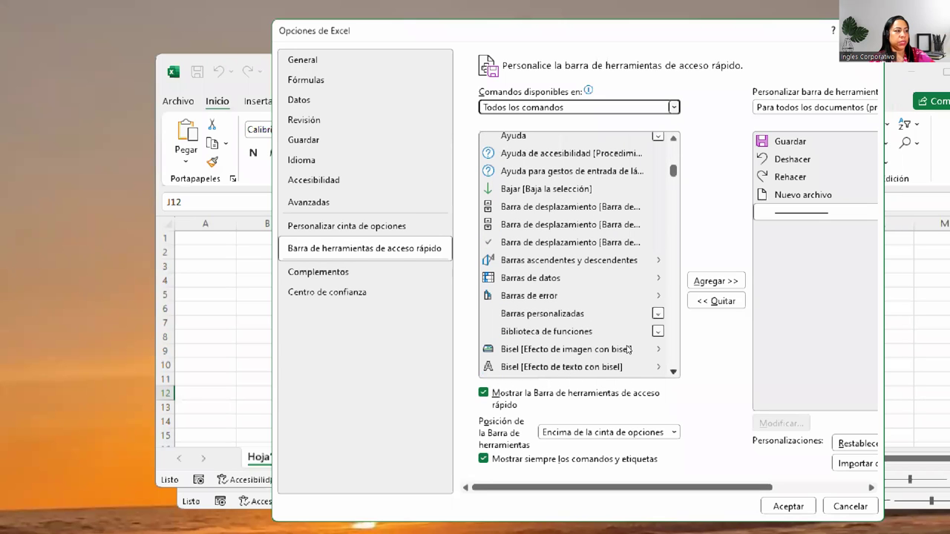
scroll(627, 350, down, 1)
scroll(627, 350, down, 1)
scroll(627, 349, down, 2)
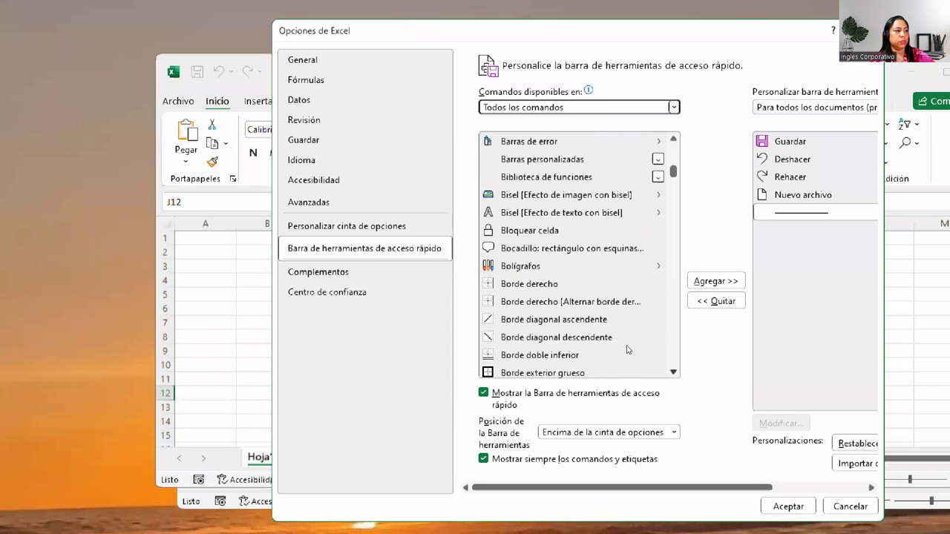
scroll(627, 350, down, 1)
scroll(627, 350, down, 1)
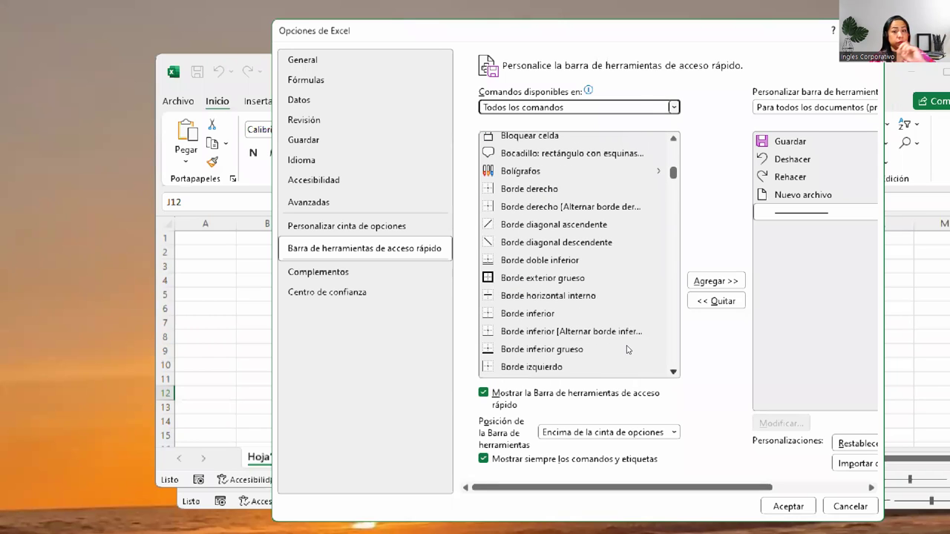
scroll(627, 350, down, 1)
scroll(628, 350, down, 2)
scroll(628, 350, down, 2)
scroll(627, 350, down, 1)
scroll(628, 349, down, 1)
scroll(627, 349, down, 2)
scroll(627, 349, down, 1)
scroll(628, 350, down, 2)
scroll(627, 349, down, 2)
scroll(627, 349, down, 2)
scroll(628, 349, down, 1)
scroll(627, 350, down, 2)
scroll(627, 350, down, 2)
scroll(627, 349, down, 1)
scroll(627, 350, down, 1)
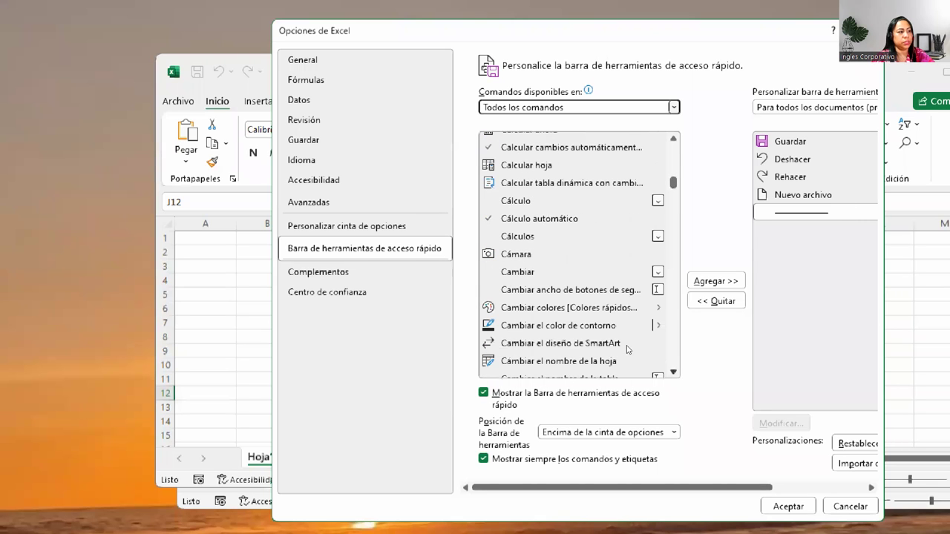
Step: Add Cámara from Todos los comandos to the quick access toolbar and accept with Aceptar
click(524, 257)
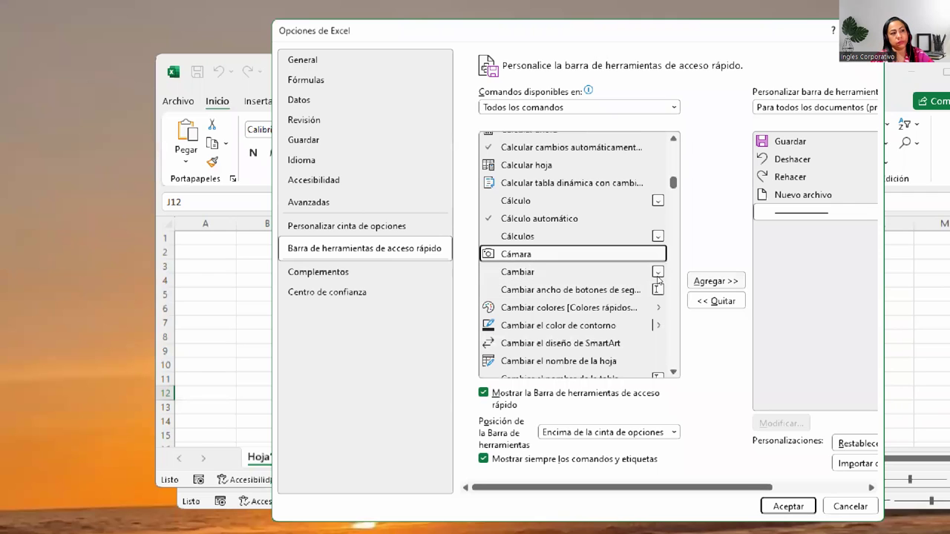
click(716, 281)
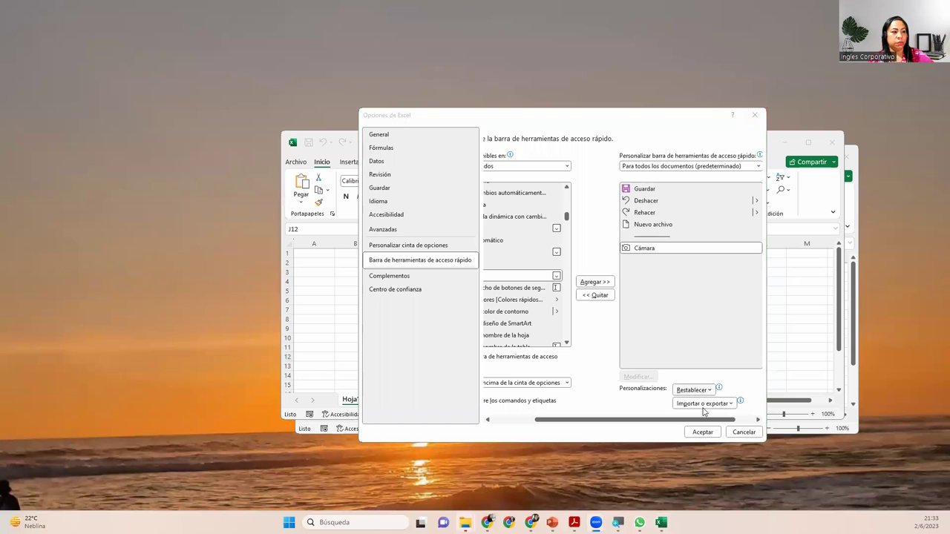
click(702, 433)
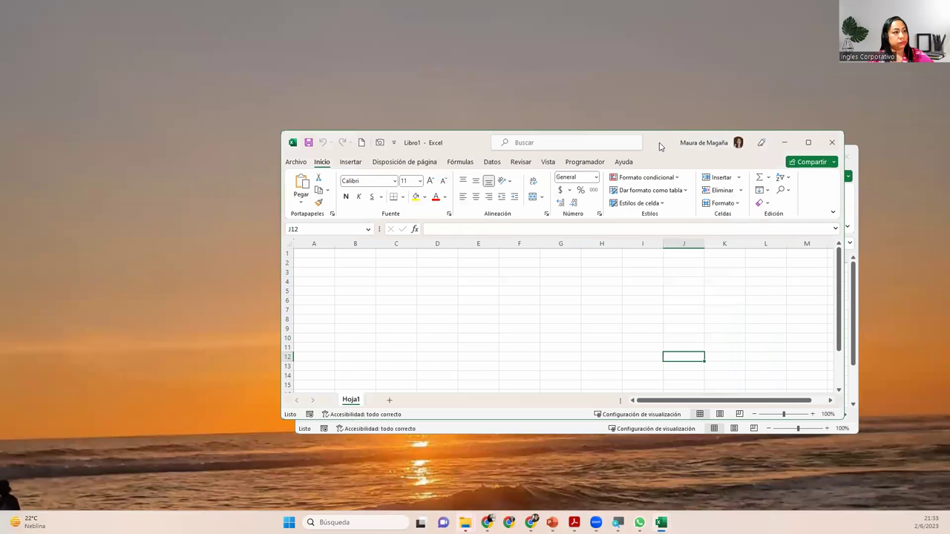
Step: Place a test camera picture of J12 near B2, then delete it
drag(654, 144, 636, 99)
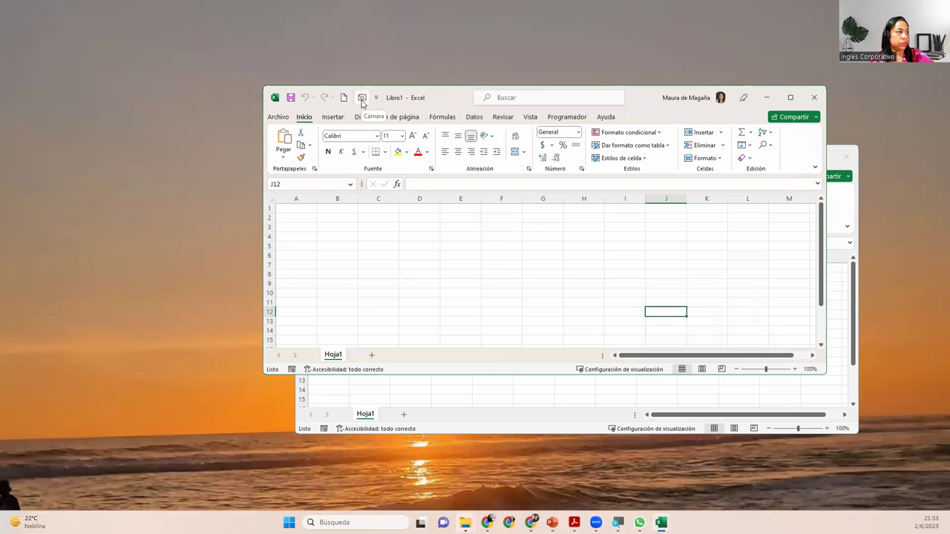
click(361, 99)
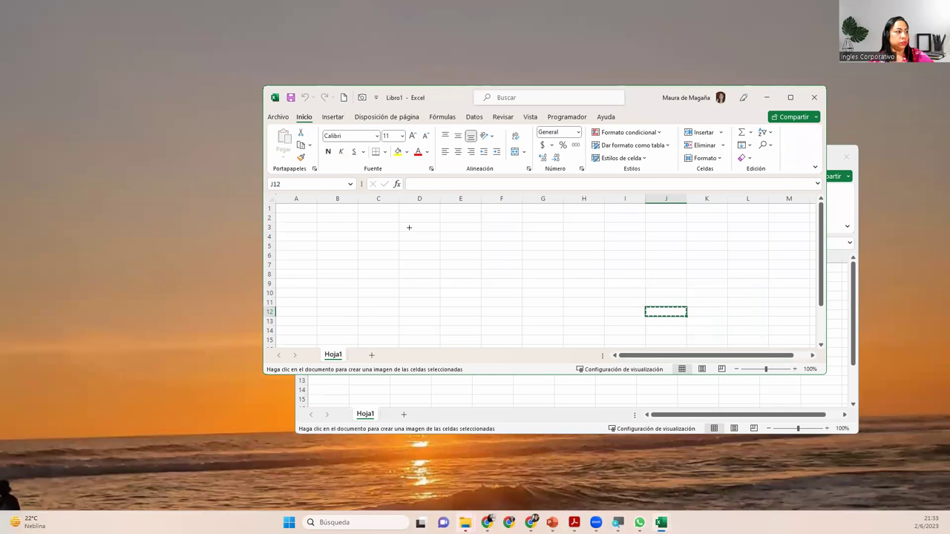
drag(315, 212, 442, 253)
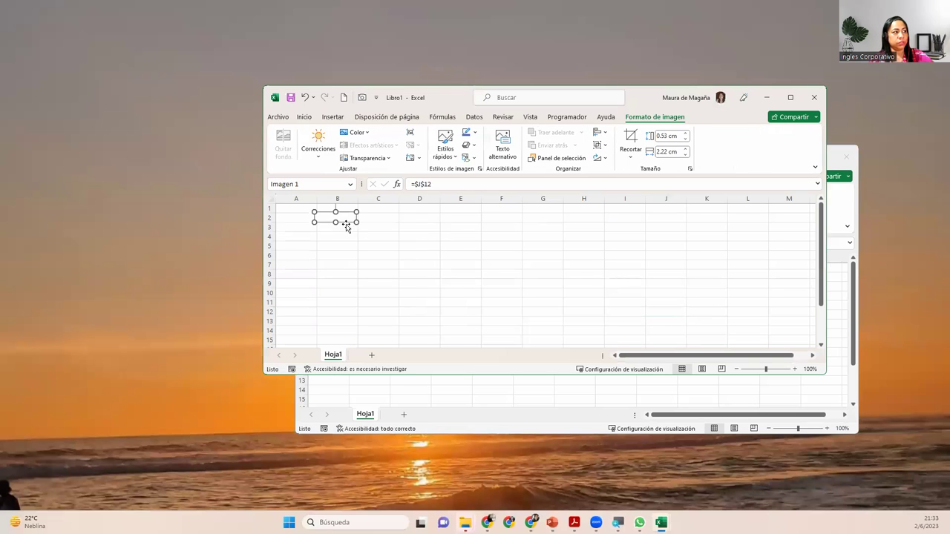
key(Delete)
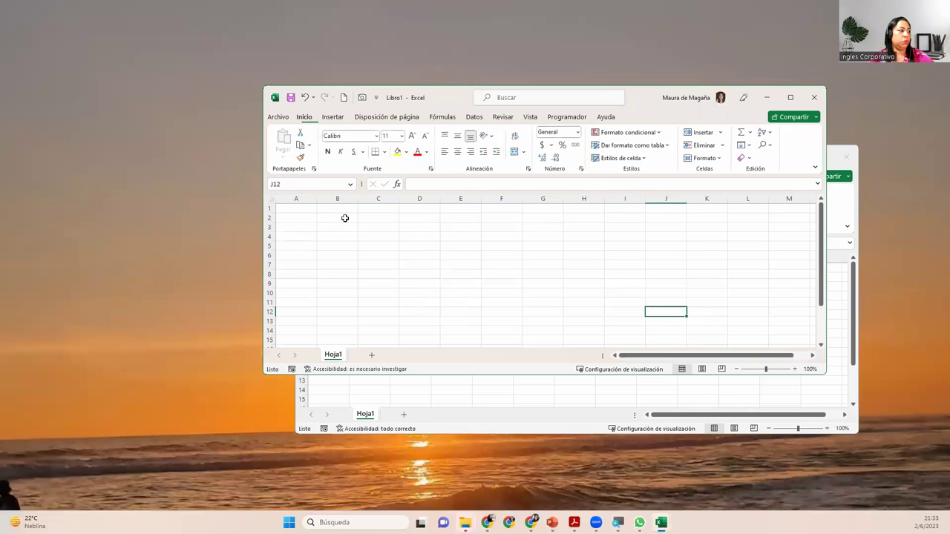
Step: Select B2 and zoom the sheet in to 190%
click(346, 218)
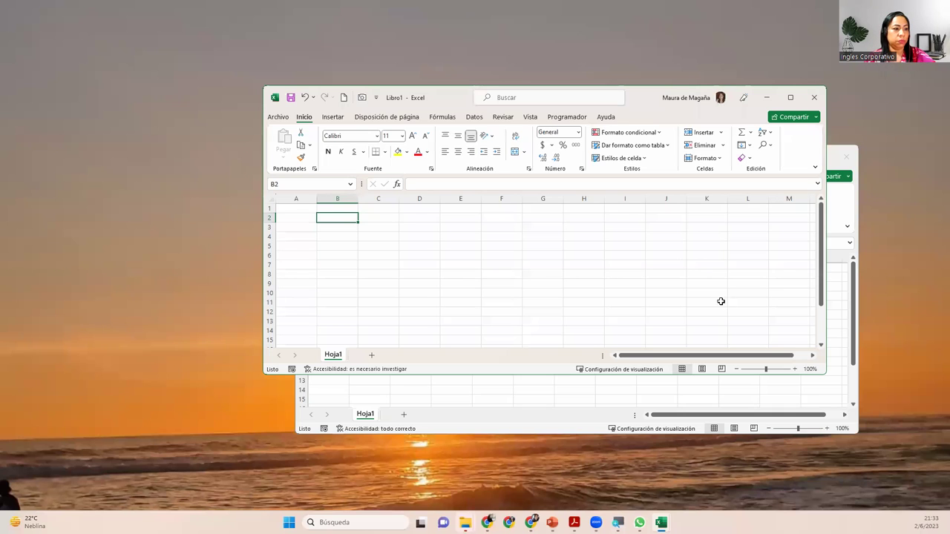
click(793, 369)
click(793, 369)
click(794, 369)
click(795, 371)
click(794, 370)
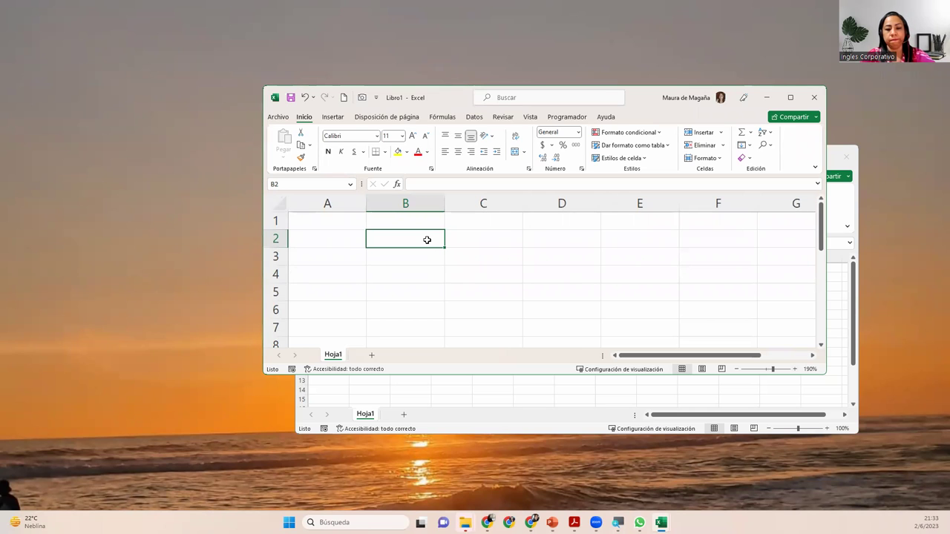
Step: Enter 5 in B2, 10 in B3 and 15 in B4
text(5)
key(Return)
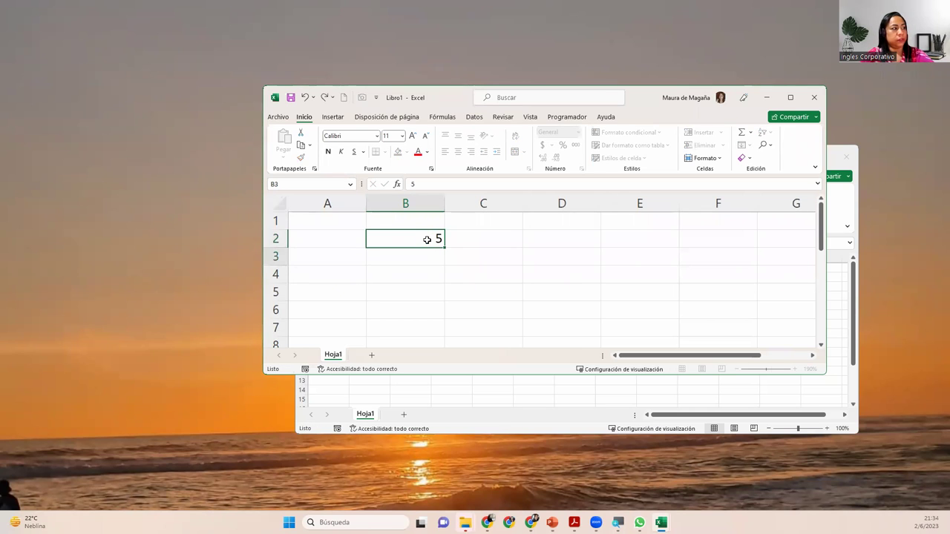
text(10)
key(Return)
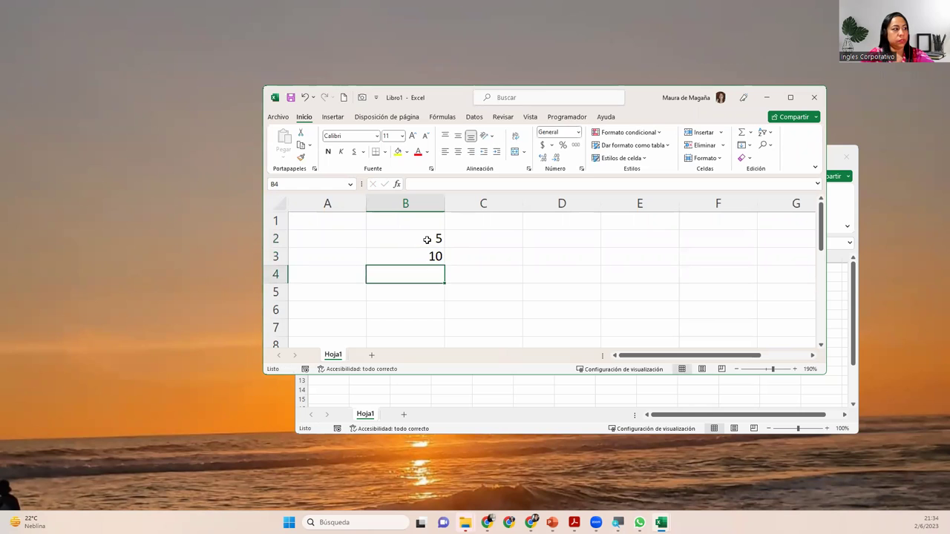
text(15)
key(Return)
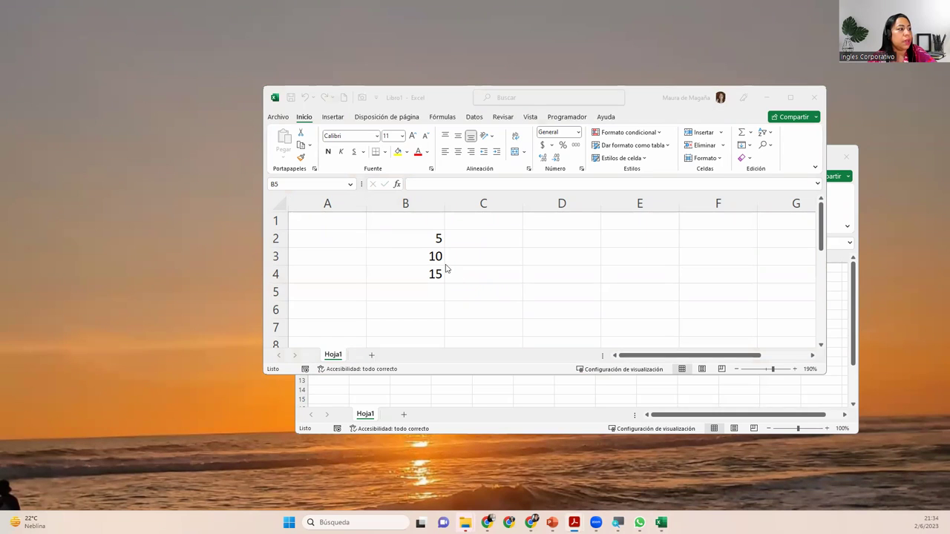
Step: Build the formula =B2+B3+B4 in B5 and check that it totals 30
click(405, 292)
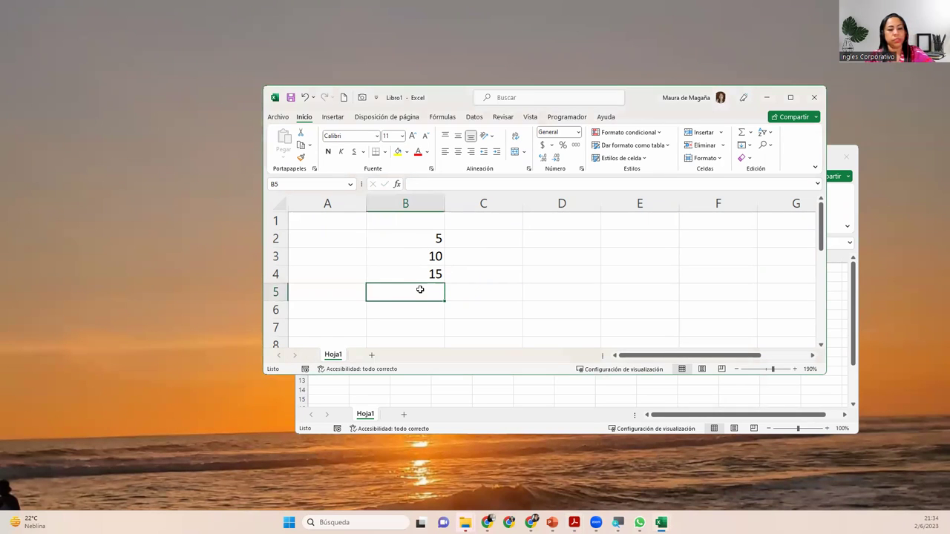
text(=)
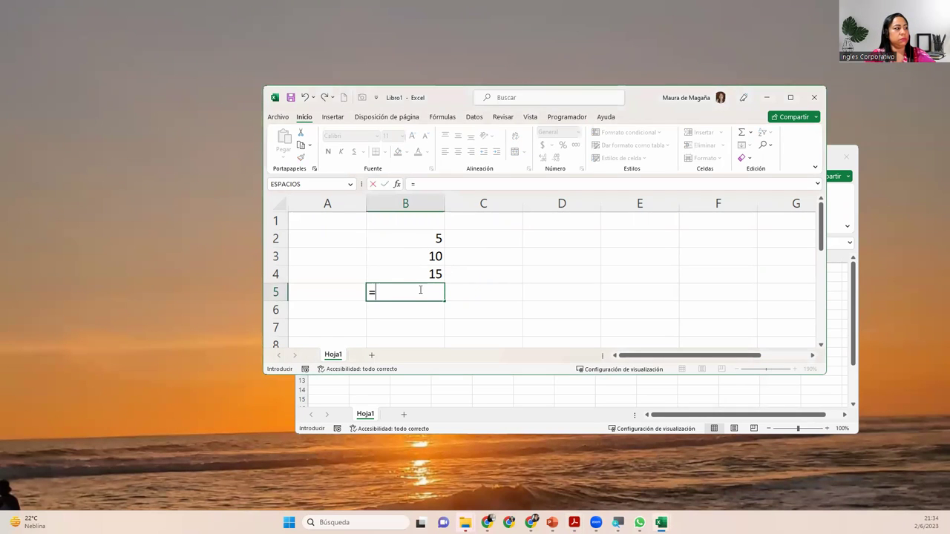
click(434, 242)
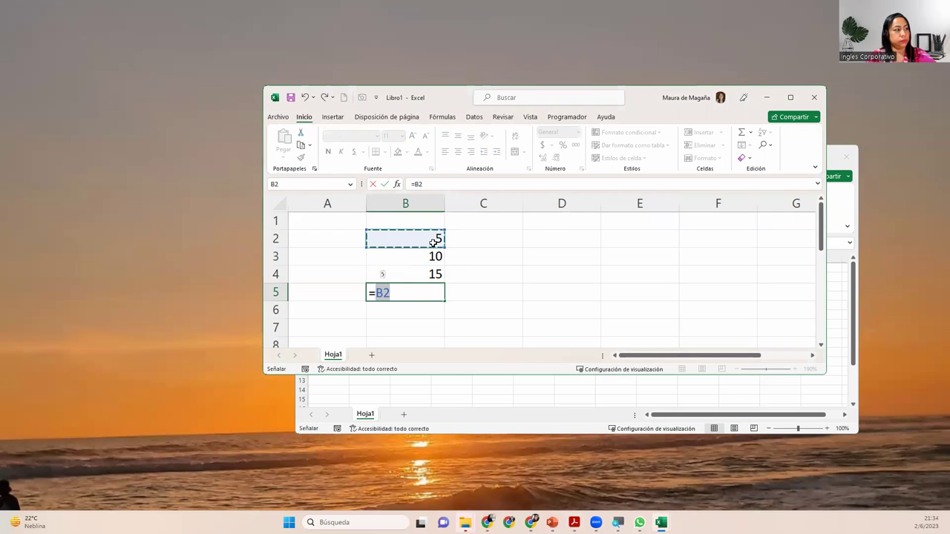
text(+)
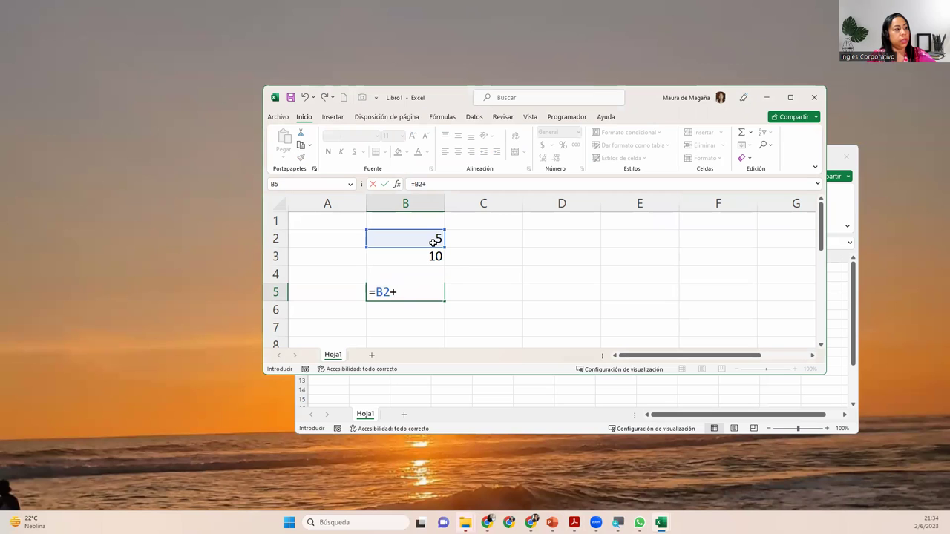
click(428, 253)
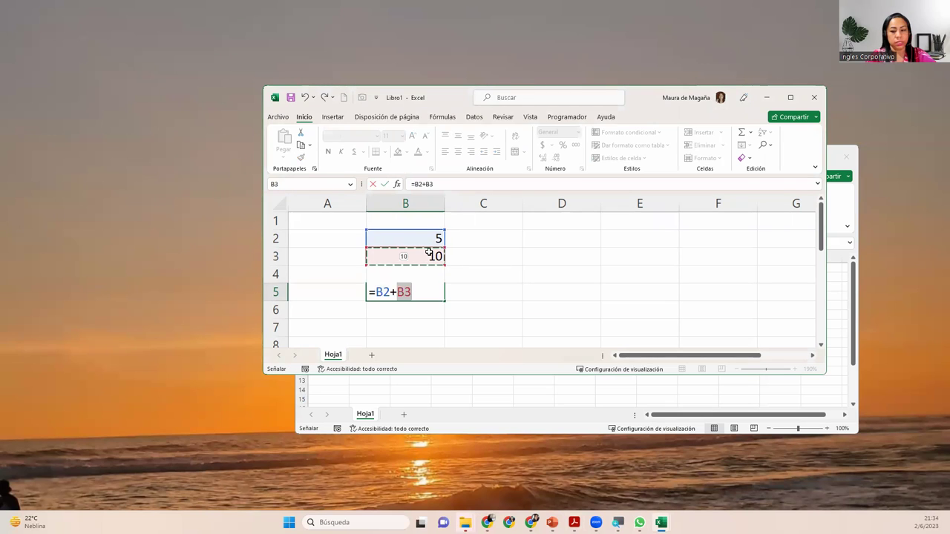
text(+)
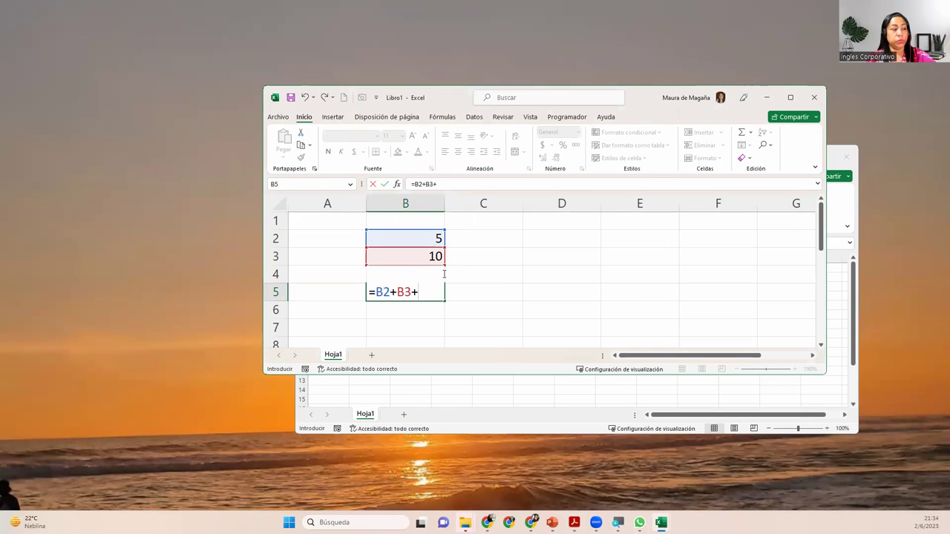
click(463, 275)
key(Left)
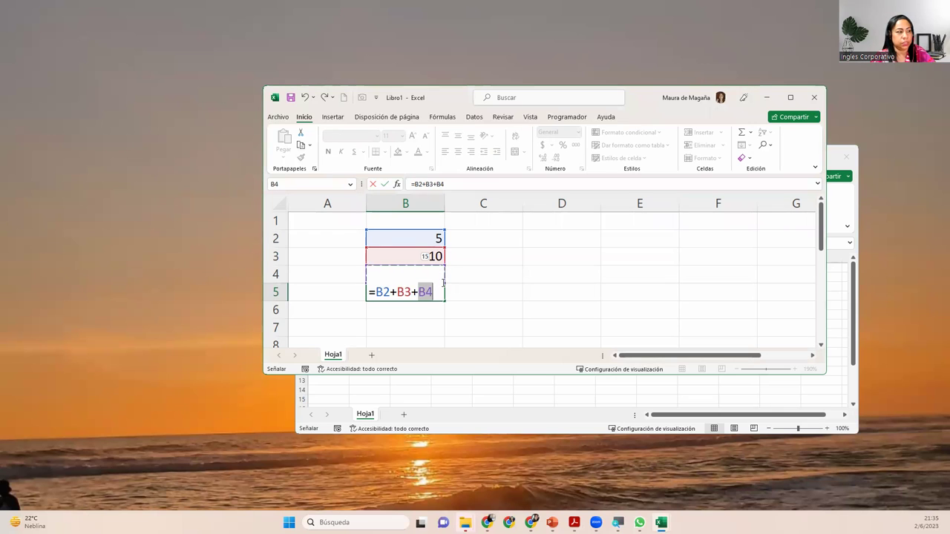
key(Return)
click(441, 282)
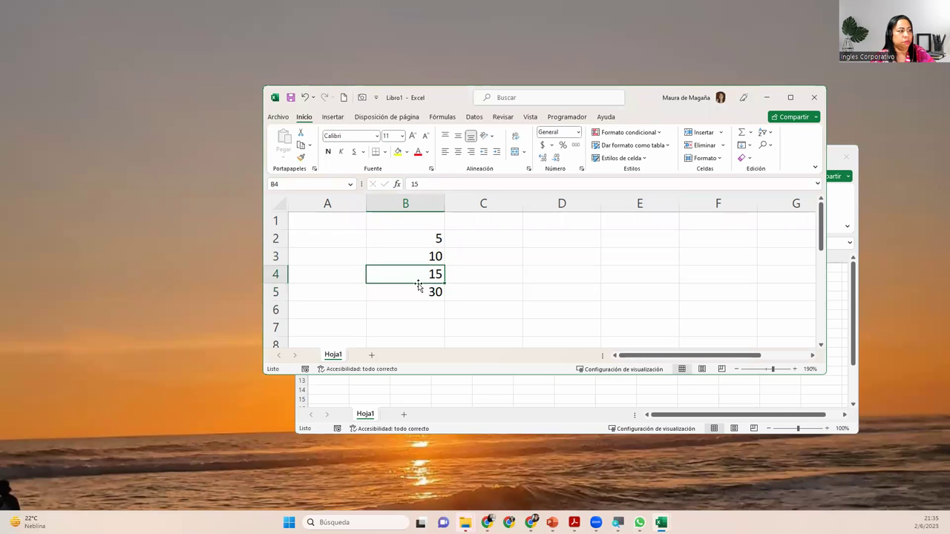
click(420, 288)
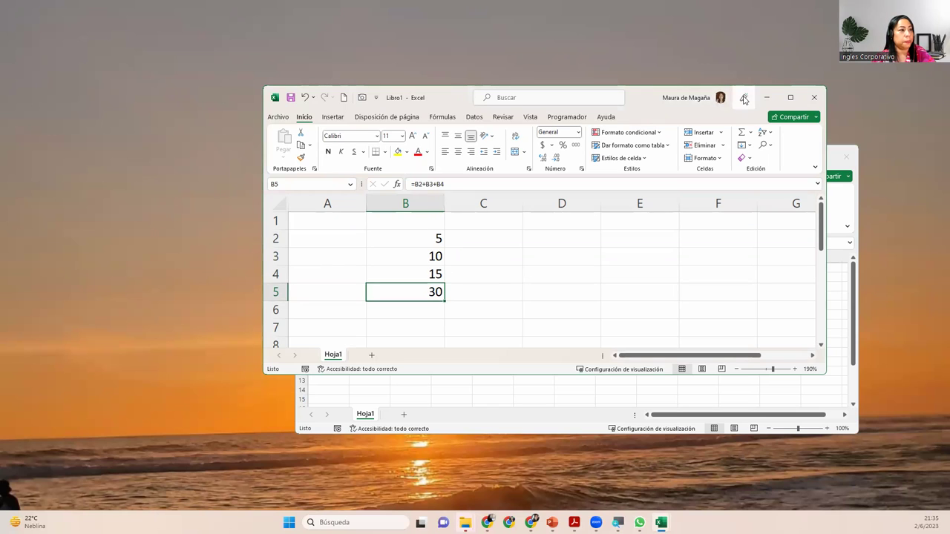
Step: Maximize the workbook and place a linked Camera picture of B5 near E4
click(789, 100)
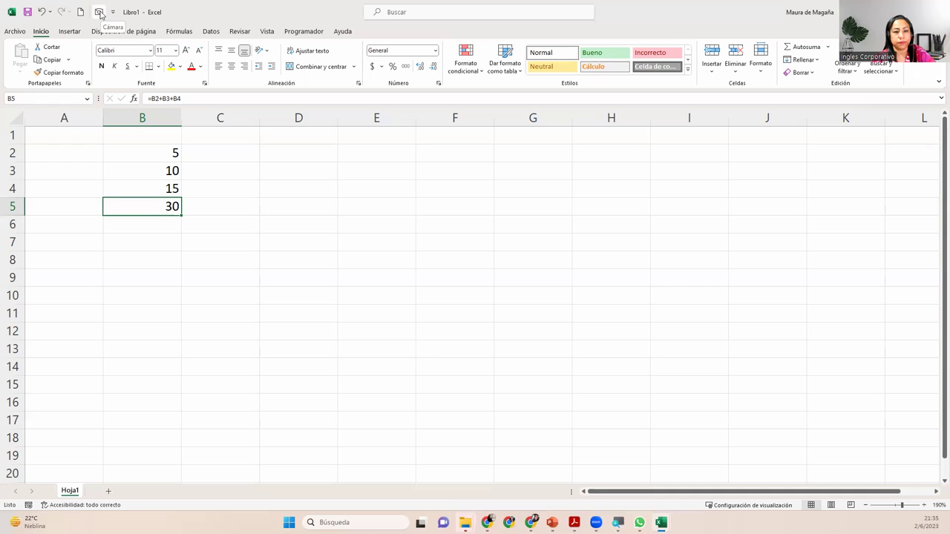
click(99, 11)
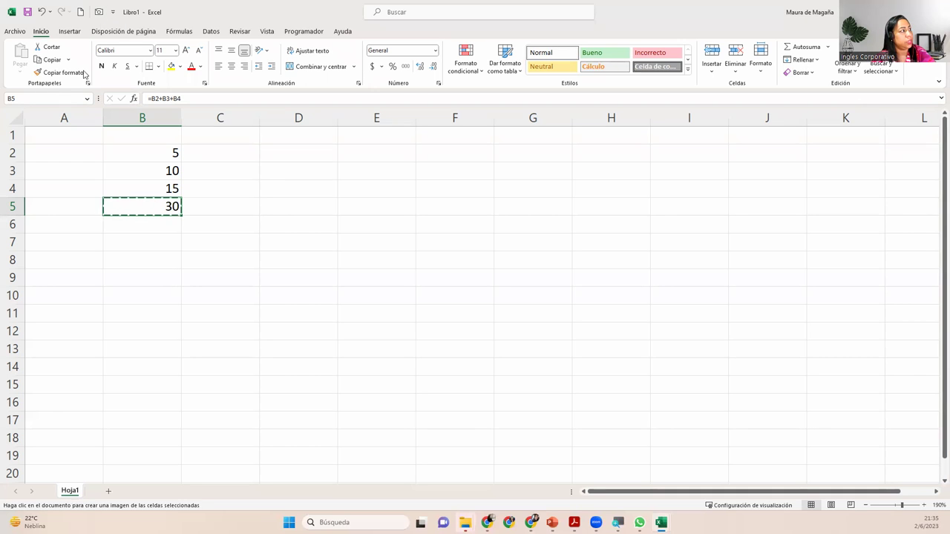
drag(97, 191, 179, 272)
mouse_move(179, 201)
mouse_down()
mouse_move(346, 222)
mouse_move(347, 187)
mouse_move(378, 191)
mouse_up()
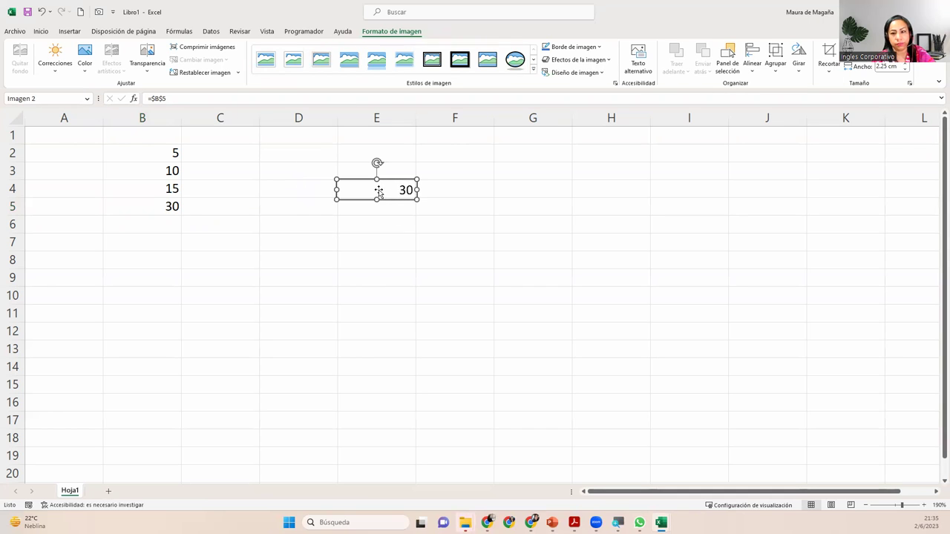
Step: Change B3 to 20, fixing a stray bracket, and confirm the total and picture show 40
click(170, 177)
text(2)
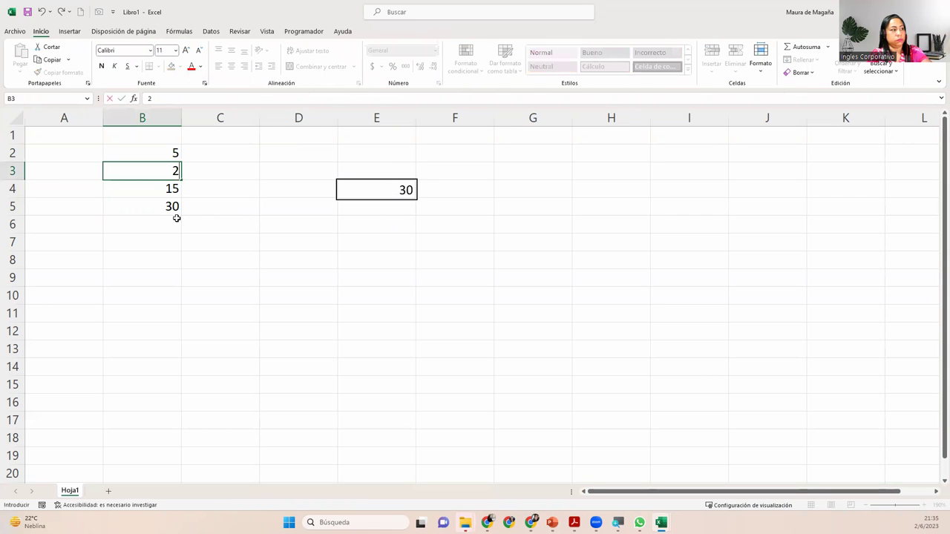
text(0})
key(Return)
key(Up)
key(F2)
key(BackSpace)
key(Return)
click(167, 204)
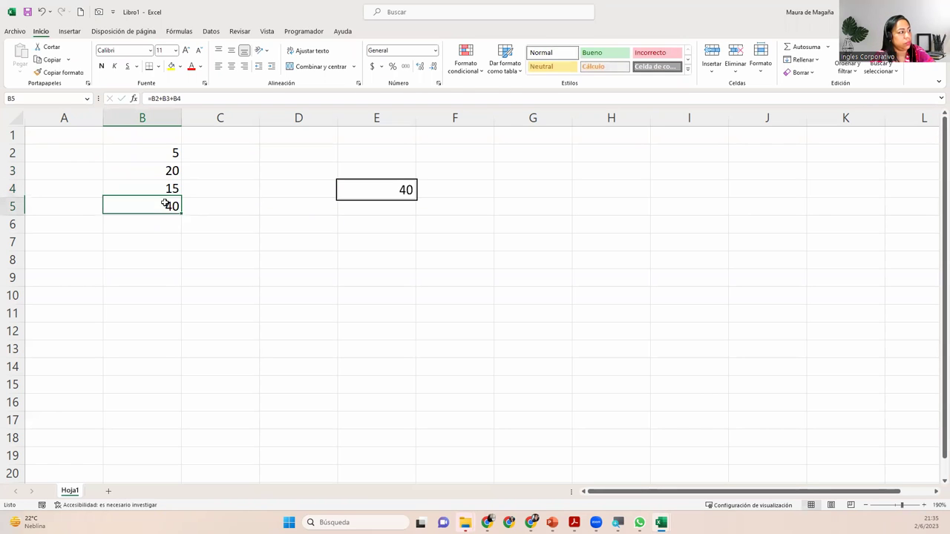
click(340, 194)
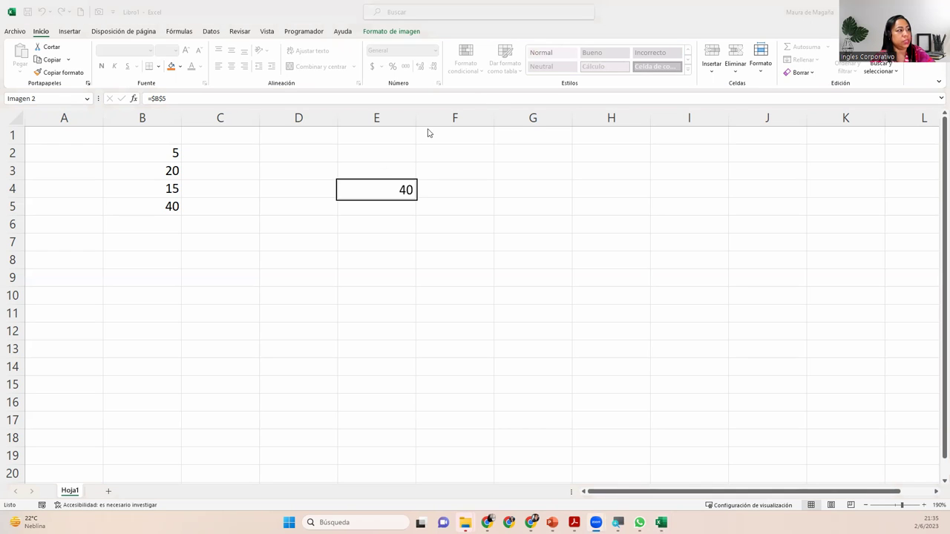
Step: Move the linked picture of the total up beside the data near D2
click(384, 191)
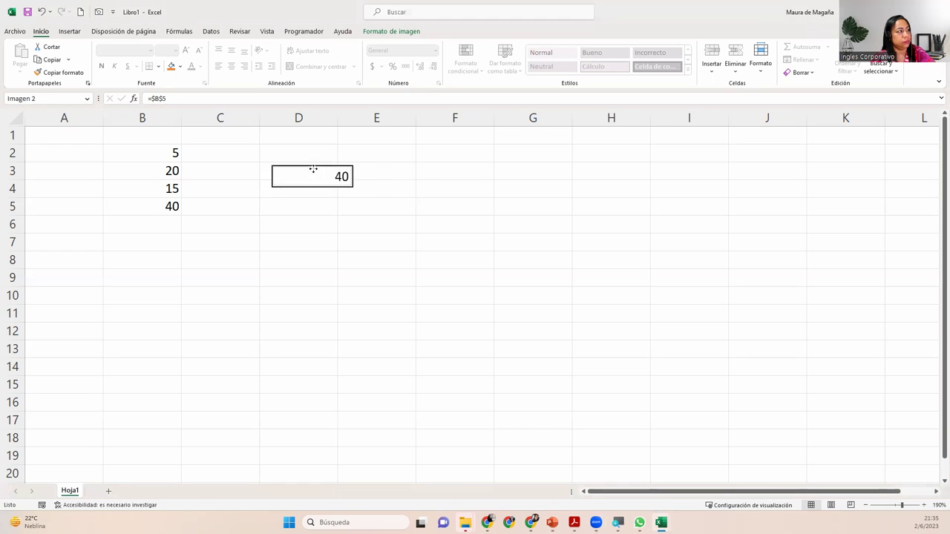
mouse_move(328, 186)
mouse_down()
mouse_move(308, 163)
mouse_move(401, 190)
mouse_move(369, 178)
mouse_up()
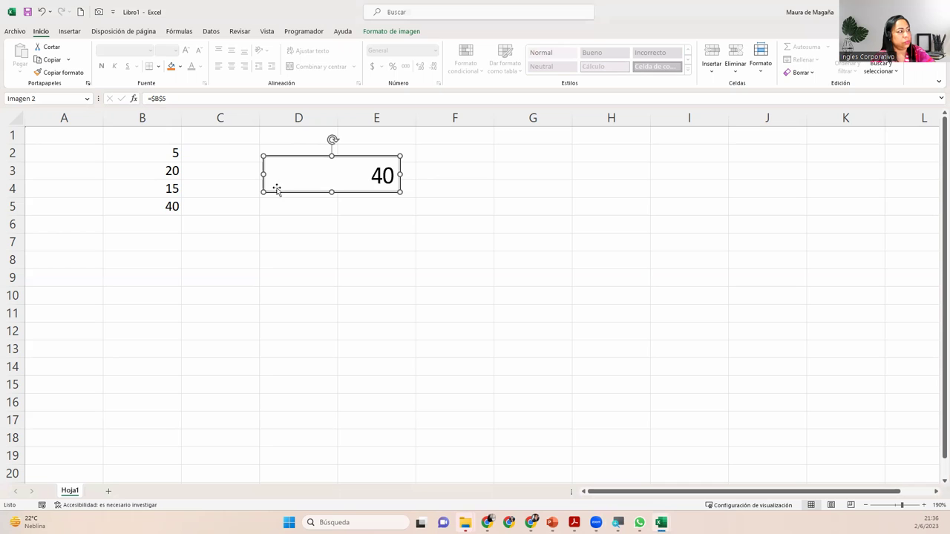
click(176, 201)
Step: Change B2 to 30 and verify B5 and its linked picture read 65
click(164, 184)
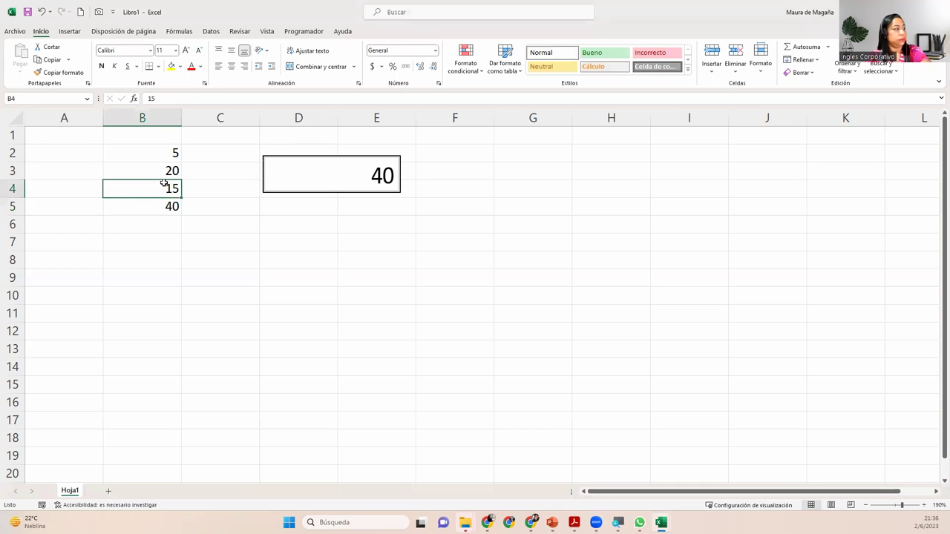
key(Up)
key(Up)
text(30)
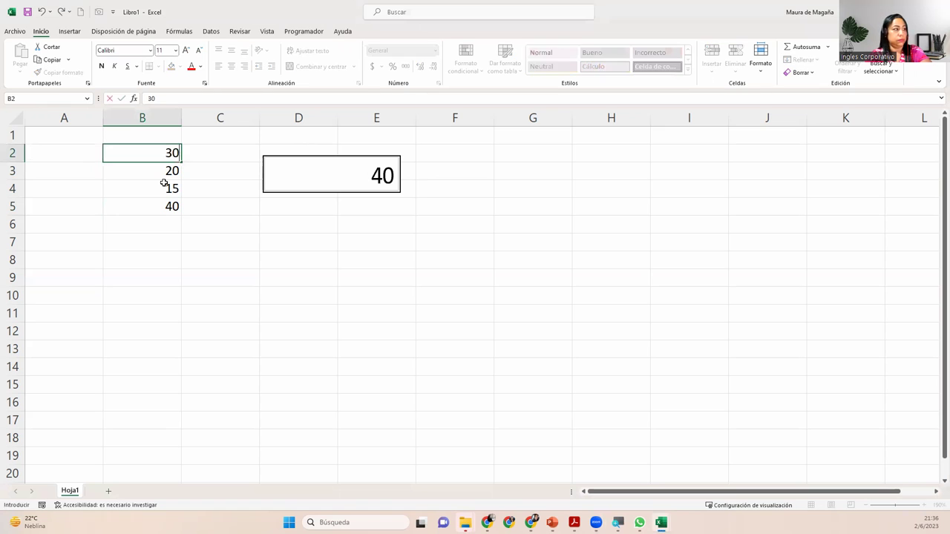
key(Return)
click(156, 210)
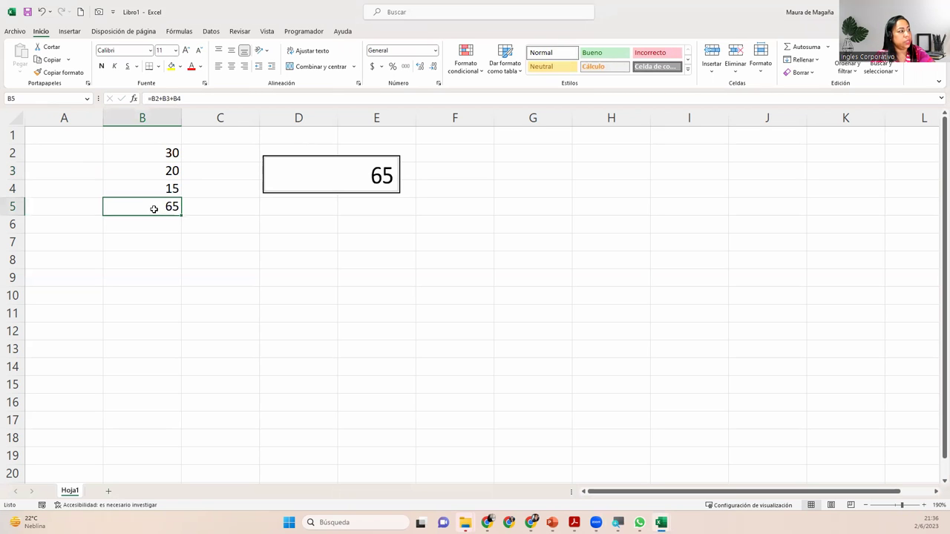
click(296, 186)
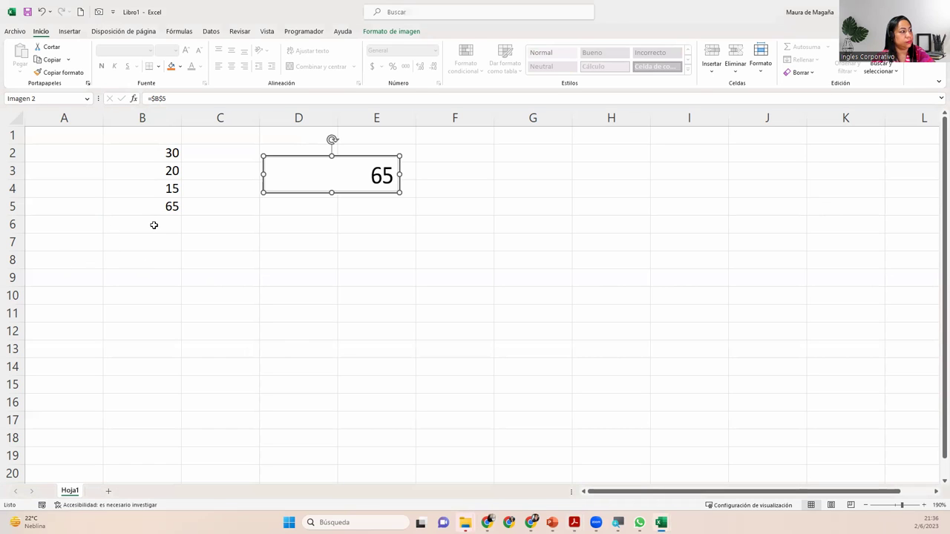
click(153, 225)
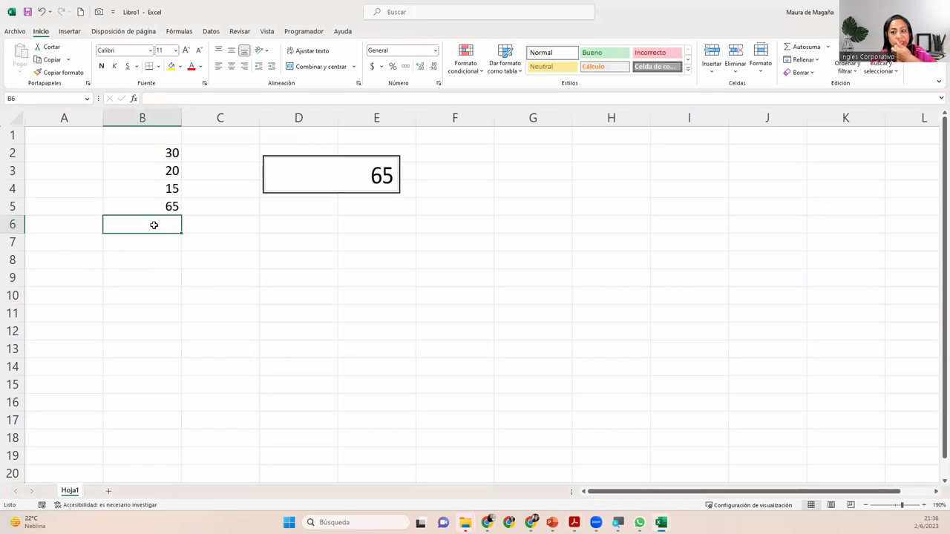
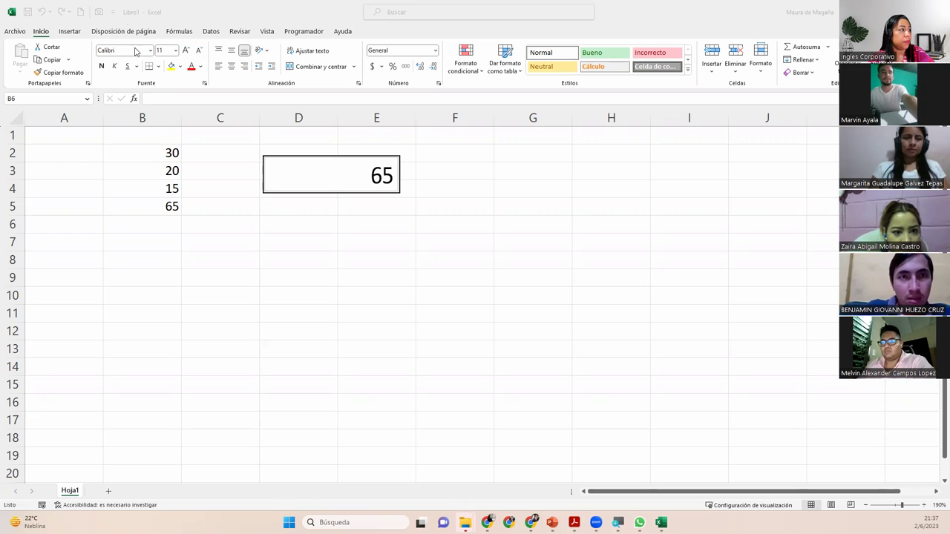
Step: Open Excel Options at Quick Access Toolbar customization and list all commands alphabetically
click(210, 221)
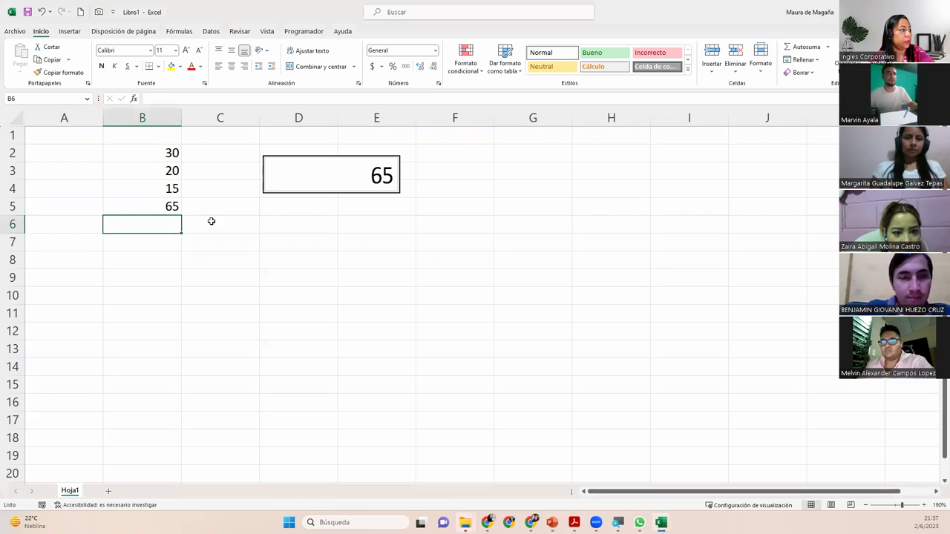
click(113, 12)
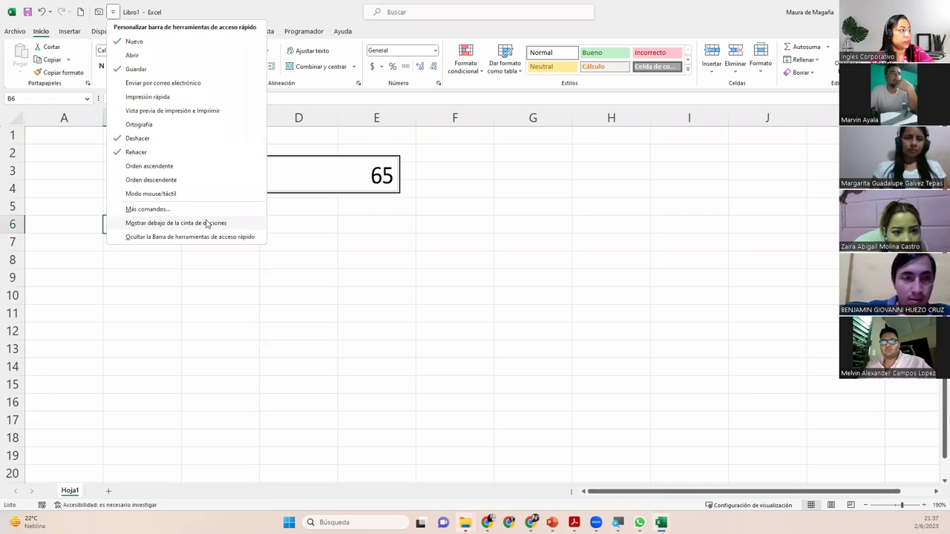
click(246, 307)
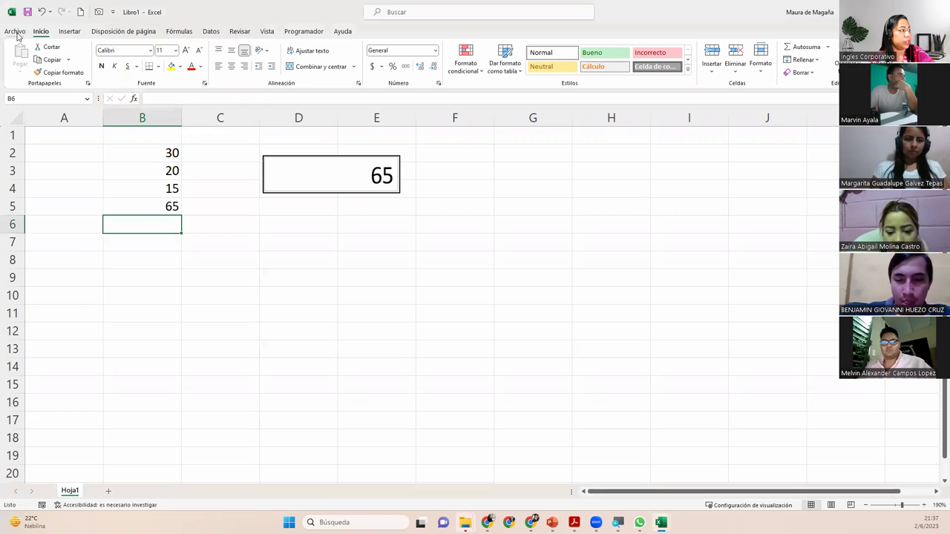
click(15, 32)
click(33, 492)
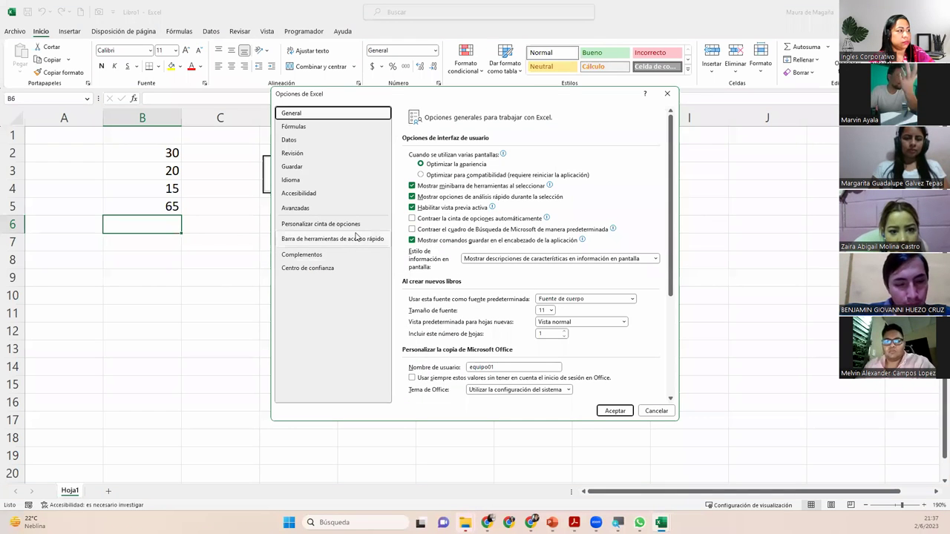
click(357, 237)
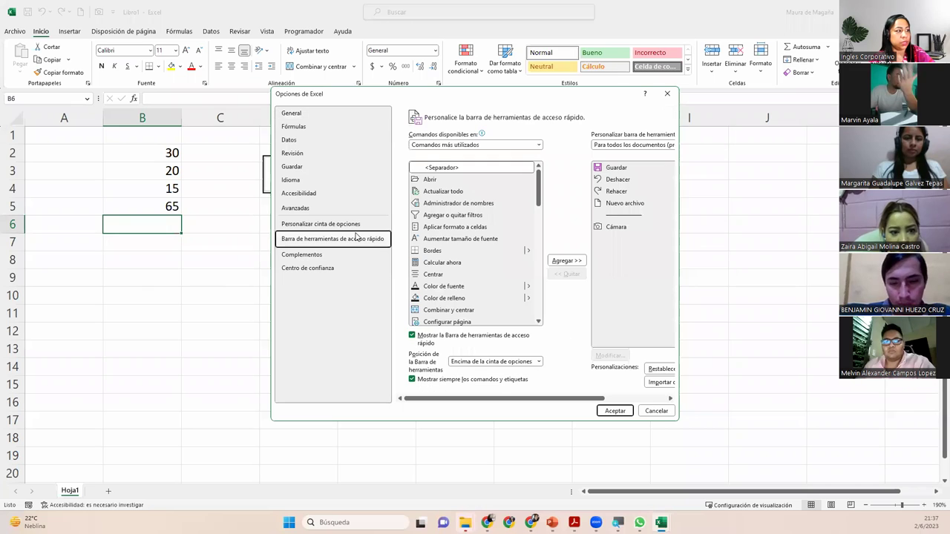
click(539, 145)
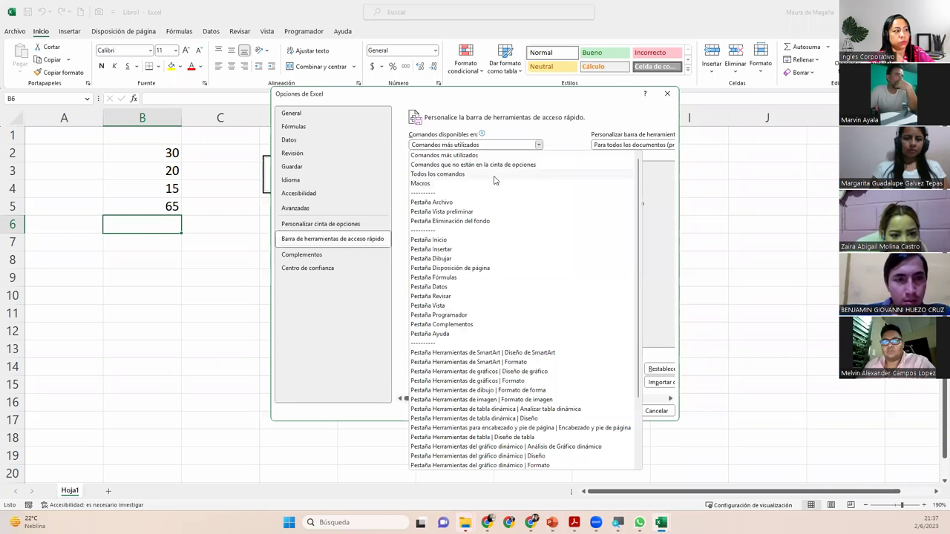
key(Escape)
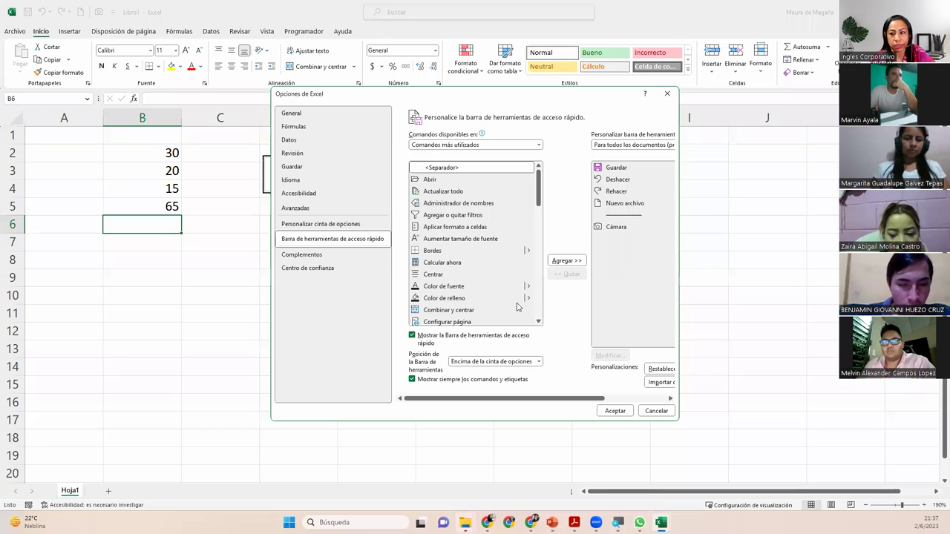
click(475, 145)
click(446, 177)
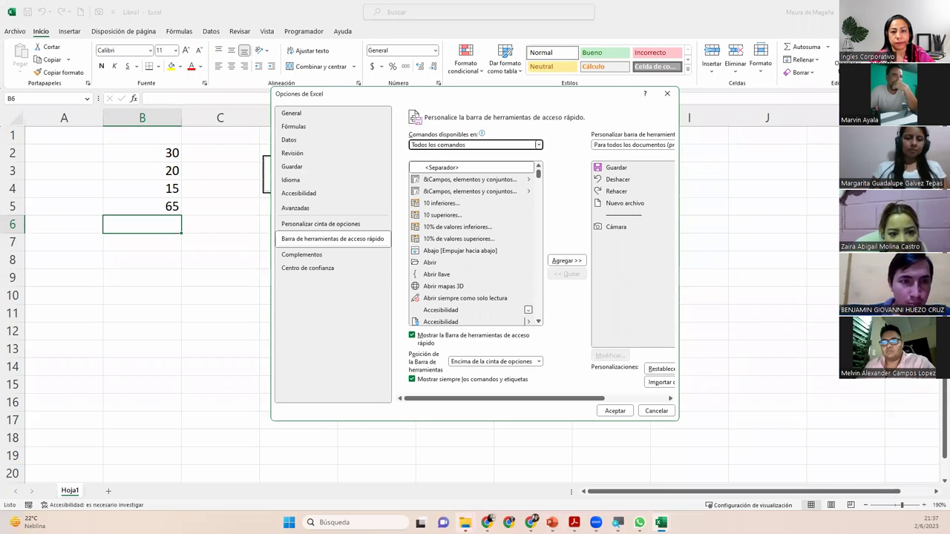
Step: Browse through the full command list, then close Excel Options without saving changes
key(alt+Tab)
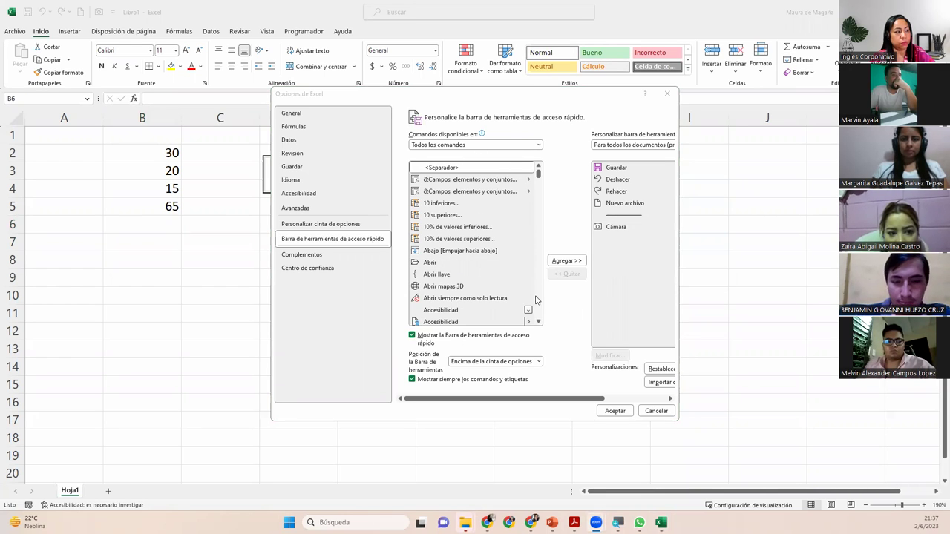
click(539, 322)
click(539, 321)
click(539, 321)
click(539, 322)
click(538, 322)
click(539, 321)
click(539, 321)
click(539, 321)
click(538, 321)
click(539, 321)
click(539, 321)
click(539, 322)
click(539, 322)
click(539, 321)
click(539, 322)
click(539, 321)
click(539, 322)
click(539, 321)
click(539, 321)
click(539, 321)
click(539, 322)
click(539, 321)
click(539, 321)
click(539, 321)
click(539, 321)
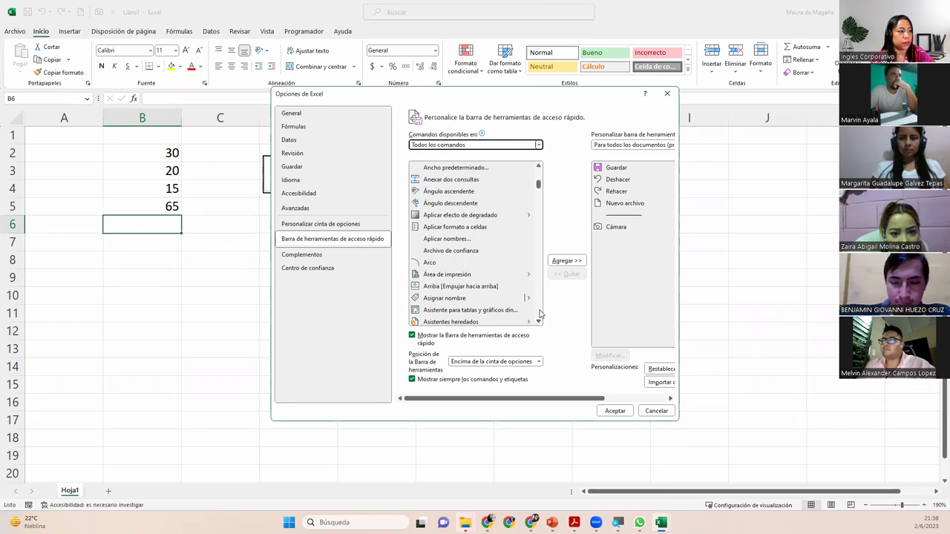
click(539, 315)
click(539, 315)
click(539, 315)
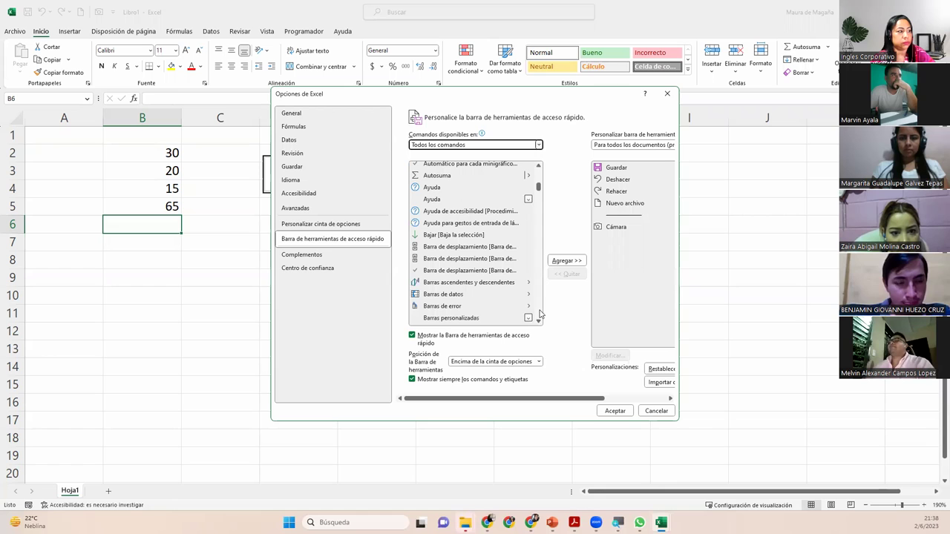
click(539, 322)
click(539, 321)
click(539, 322)
click(539, 322)
click(539, 323)
click(539, 324)
click(539, 324)
click(539, 324)
scroll(539, 323, down, 2)
scroll(539, 324, down, 1)
scroll(539, 324, down, 2)
scroll(539, 324, down, 1)
scroll(539, 323, down, 3)
scroll(539, 324, down, 4)
scroll(539, 324, down, 2)
scroll(539, 323, down, 2)
scroll(539, 324, down, 3)
scroll(539, 324, down, 3)
scroll(539, 323, down, 4)
scroll(539, 323, down, 2)
scroll(539, 324, down, 2)
scroll(539, 324, down, 1)
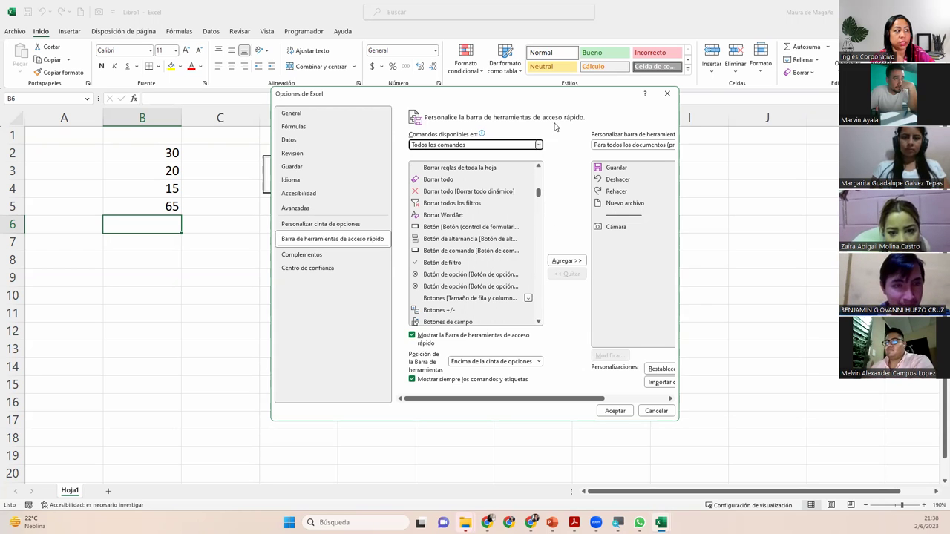
click(668, 94)
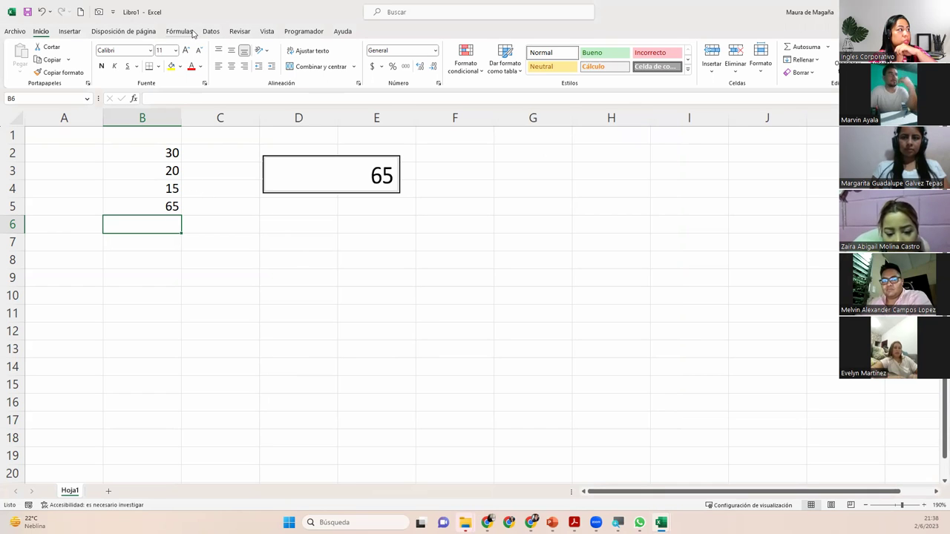
Step: Show the Insertar tab, look through the Imágenes and Captura options, and select C6
click(83, 34)
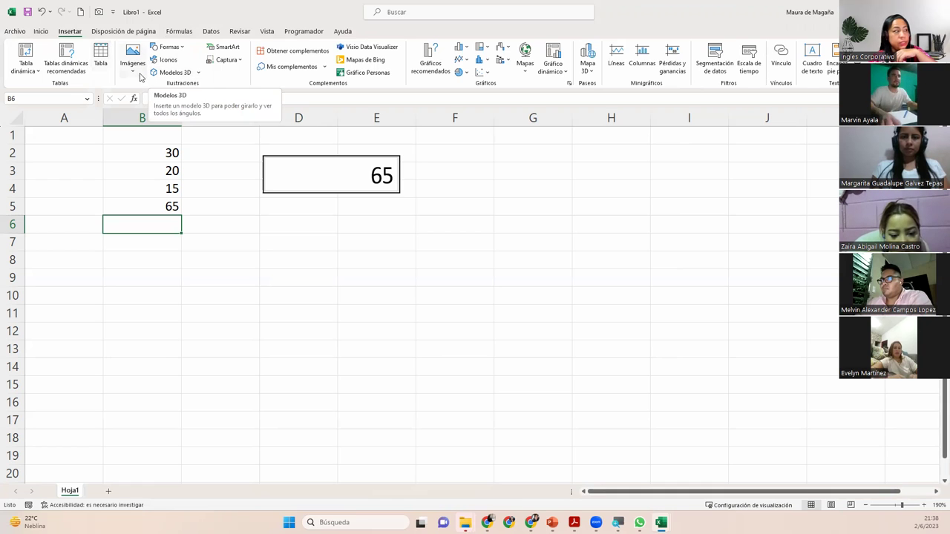
click(136, 77)
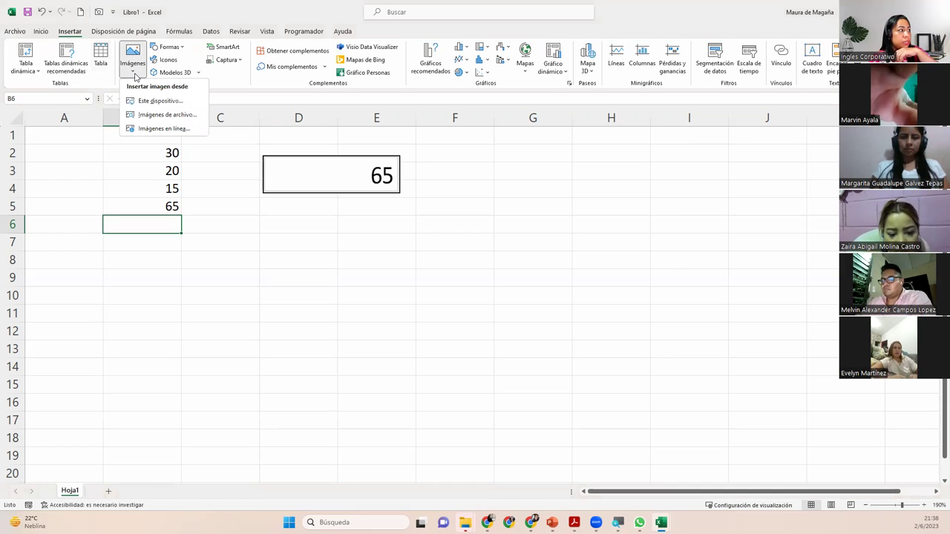
click(236, 69)
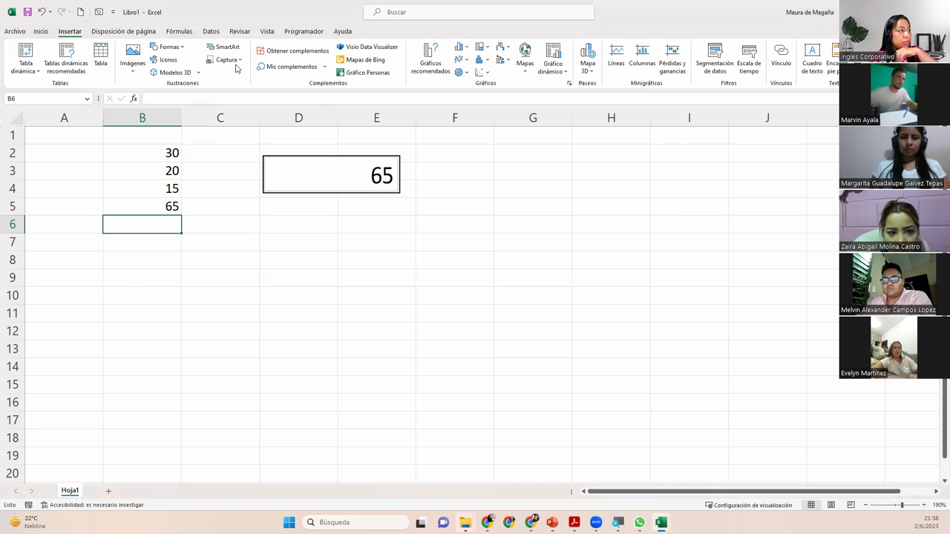
click(243, 62)
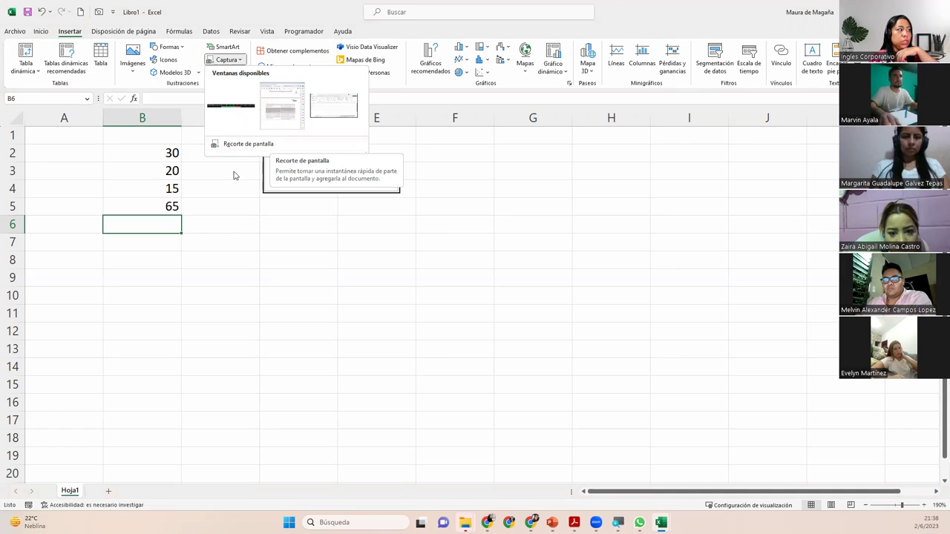
click(242, 242)
click(242, 239)
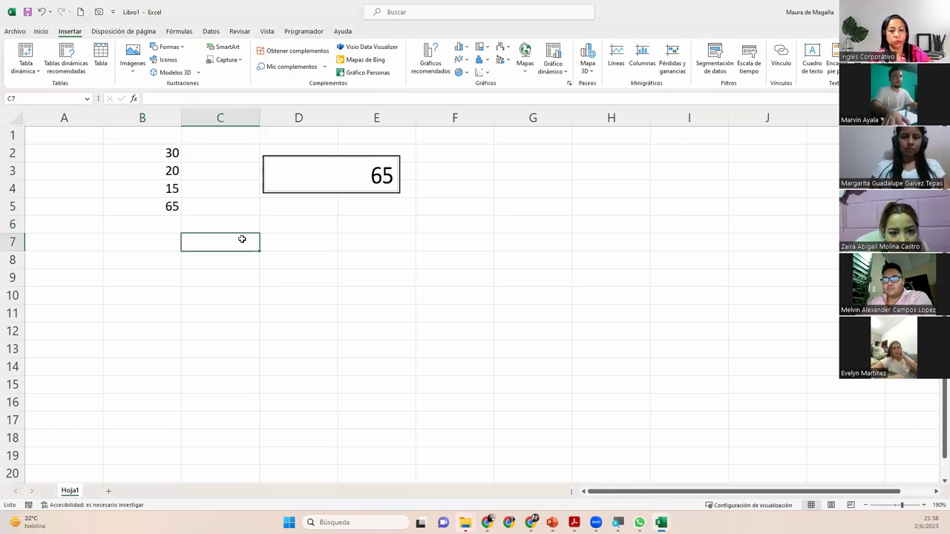
click(197, 225)
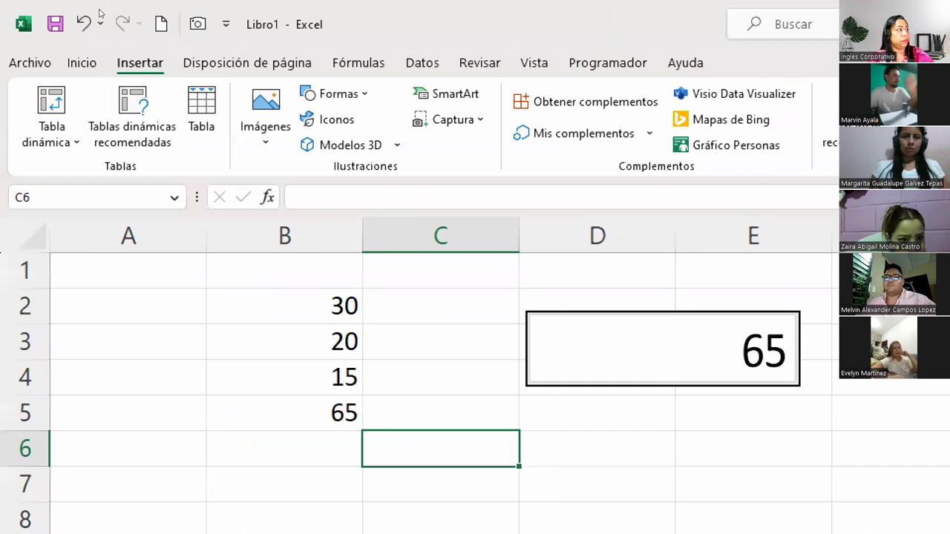
Step: Pin Impresión rápida to the Quick Access Toolbar and print Libro1 to the Canon G2000
click(225, 24)
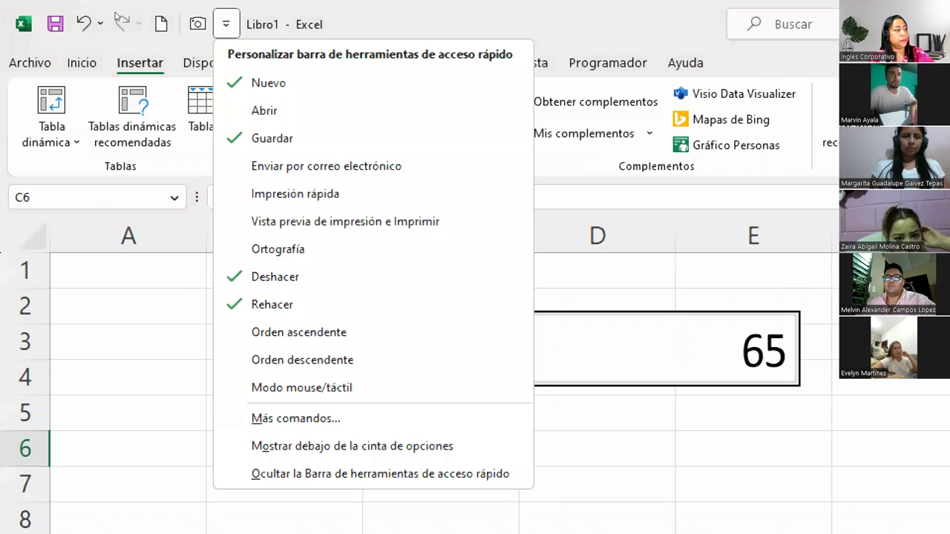
key(Down)
key(Down)
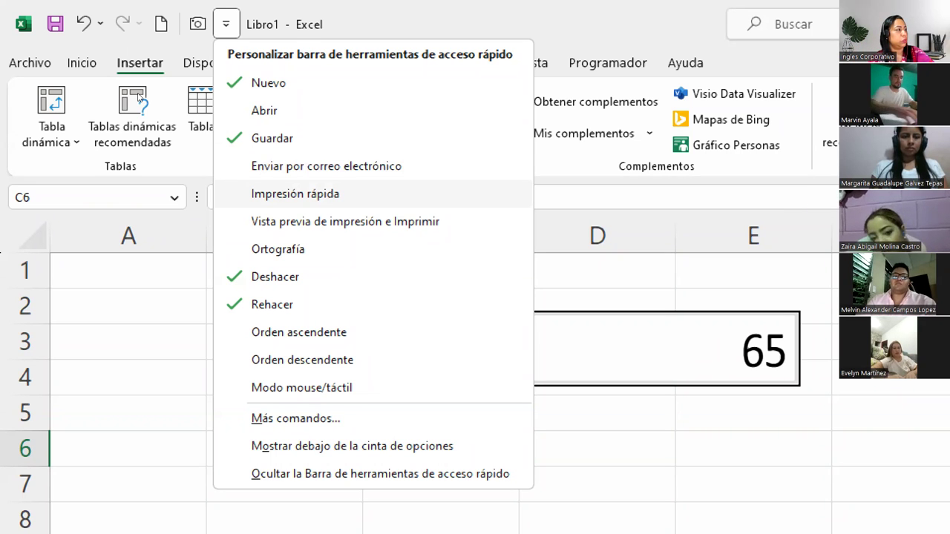
click(295, 194)
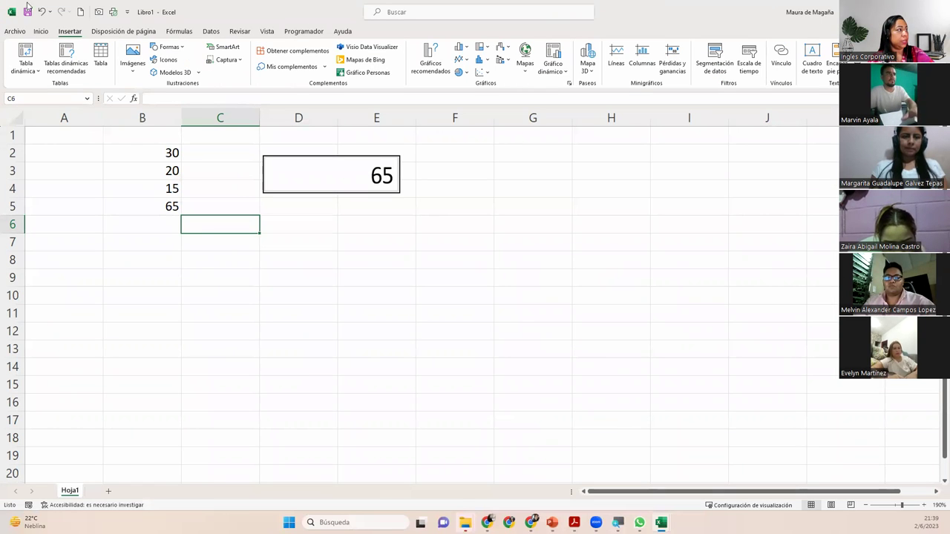
click(113, 12)
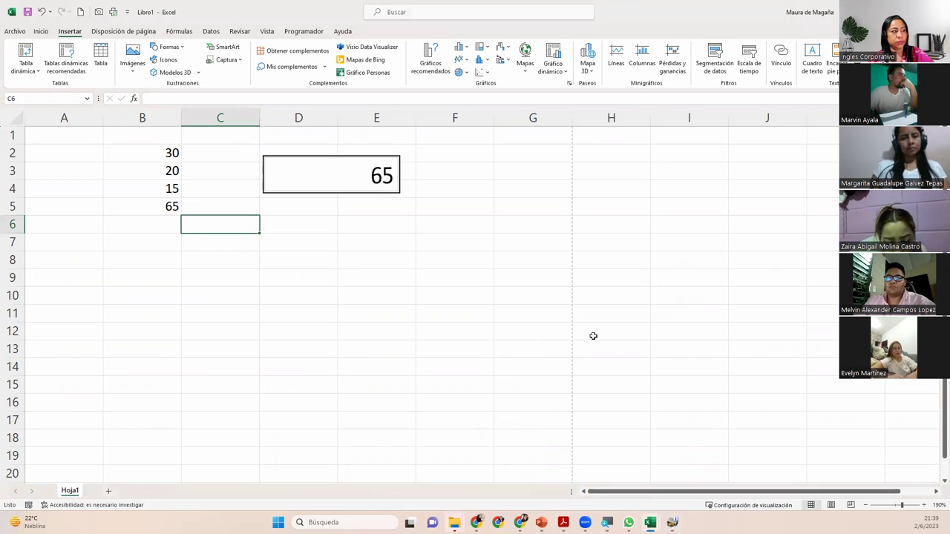
mouse_move(671, 522)
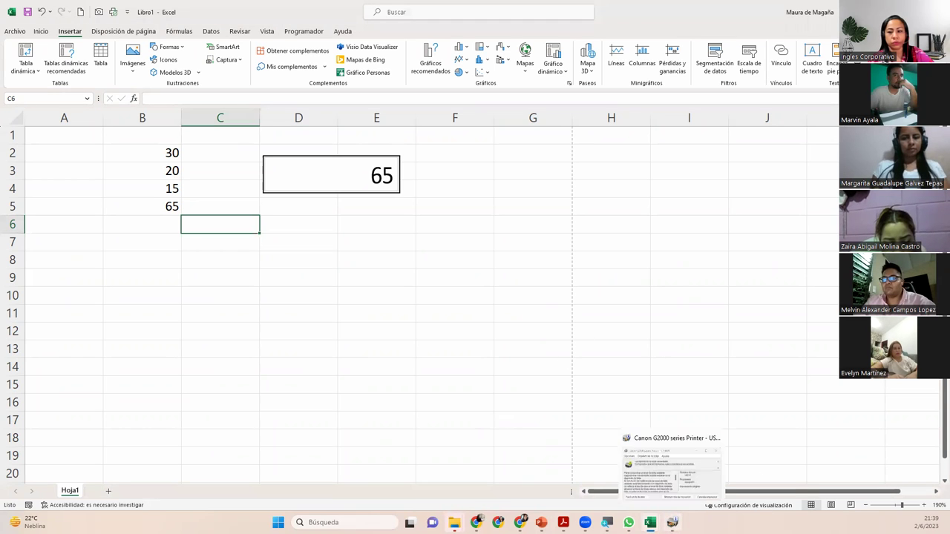
Step: Cancel the Canon G2000 print job, close its status window, and reselect cell C6
click(679, 466)
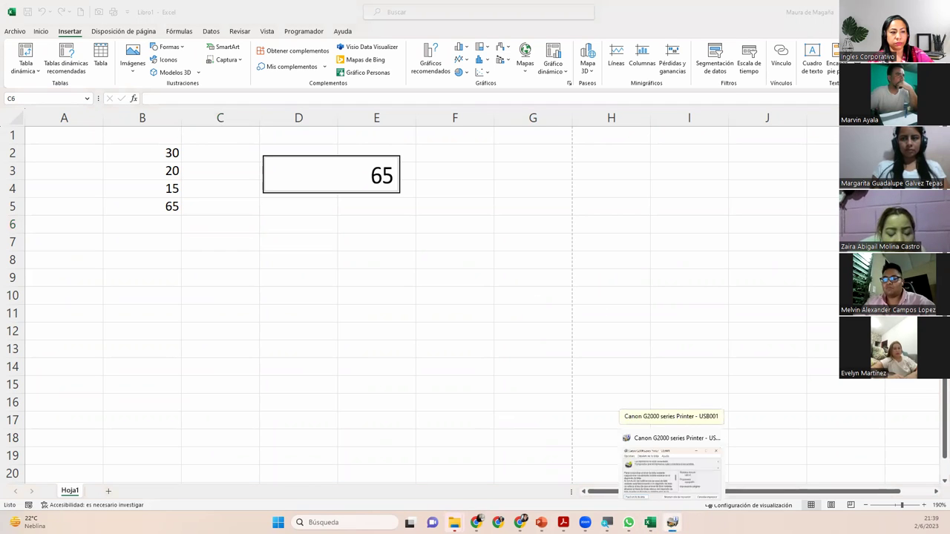
click(671, 467)
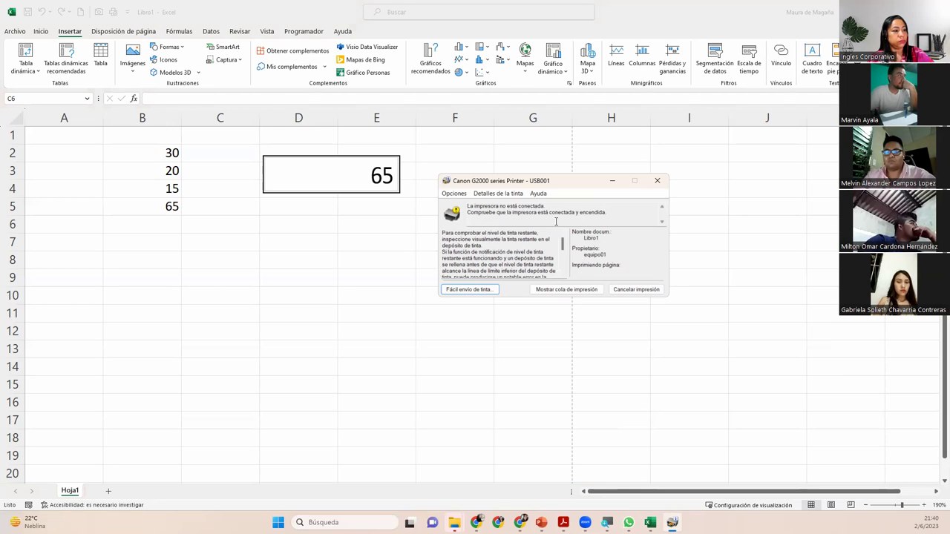
click(648, 290)
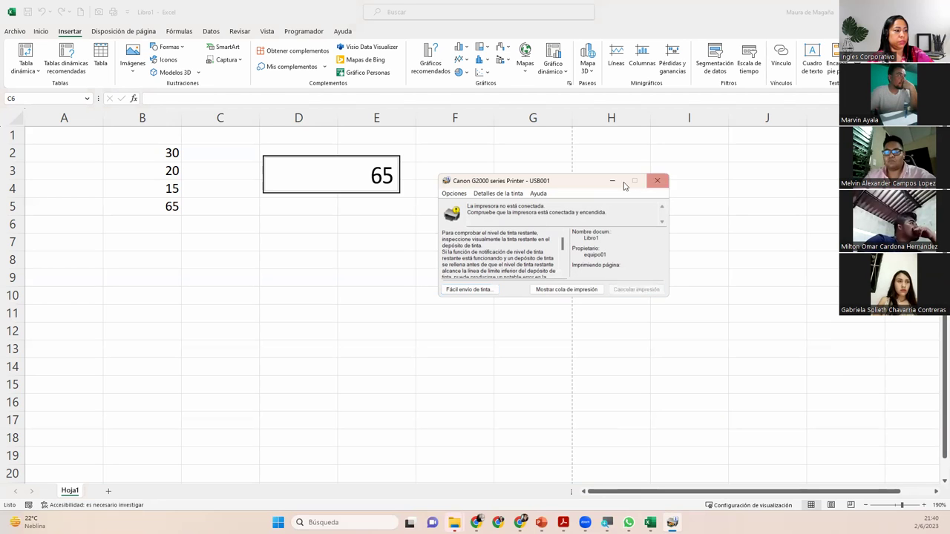
click(657, 182)
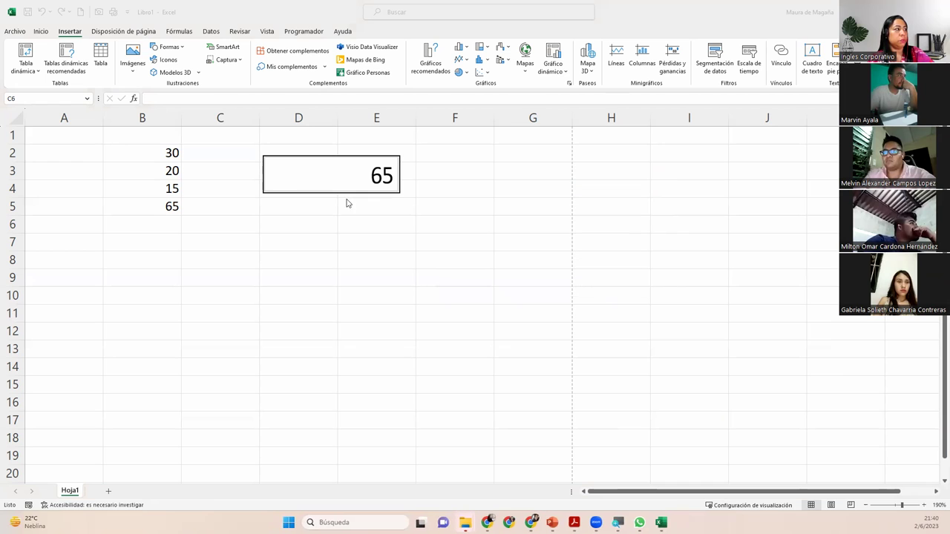
click(210, 221)
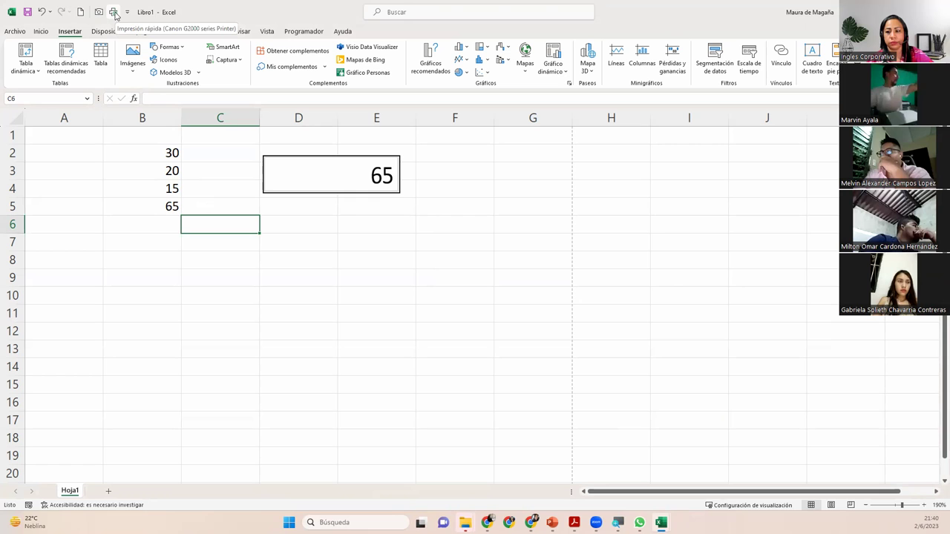
Step: Pin Vista previa de impresión, unpin Impresión rápida, and open the sheet's print preview
click(128, 12)
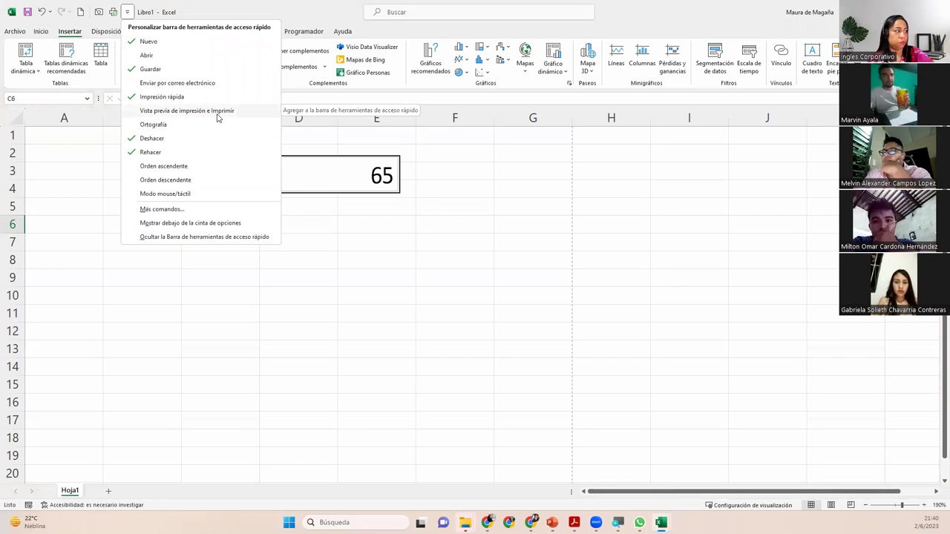
click(216, 111)
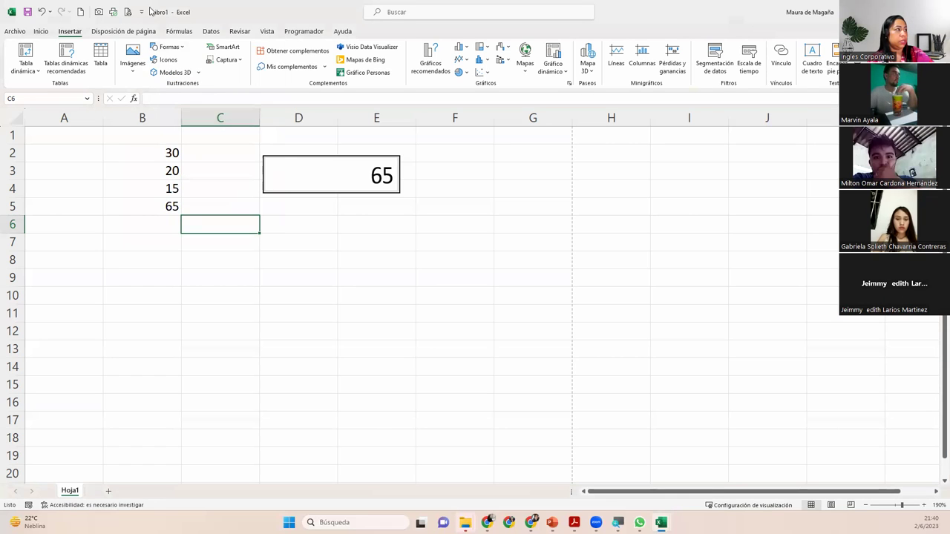
click(143, 13)
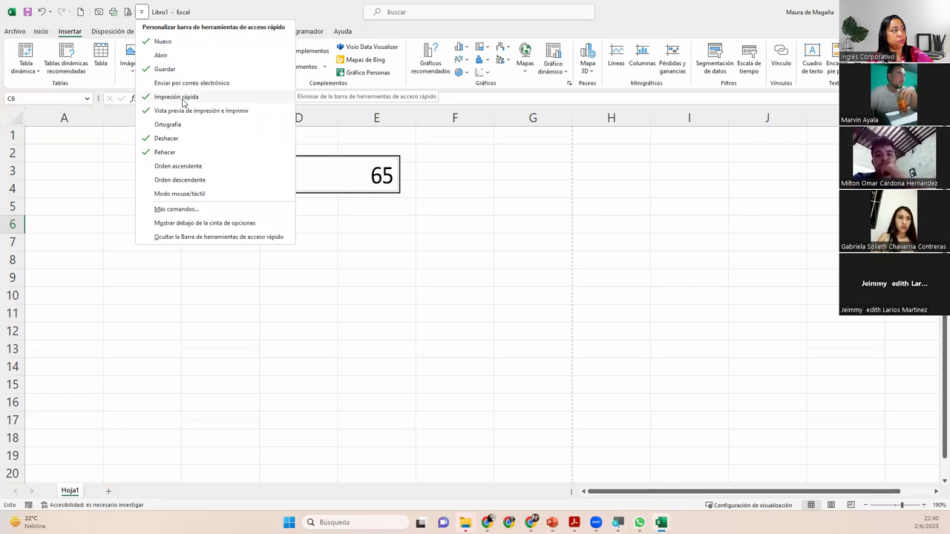
click(182, 99)
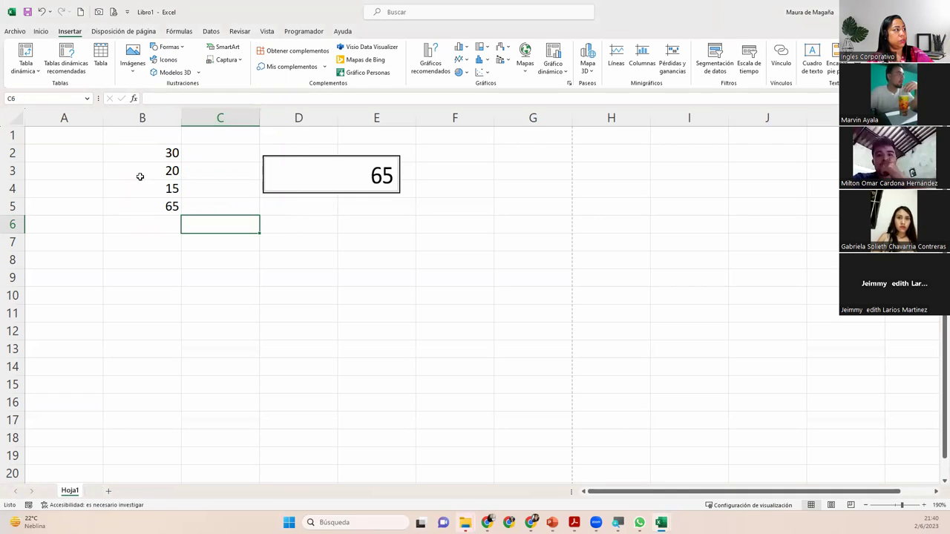
click(114, 13)
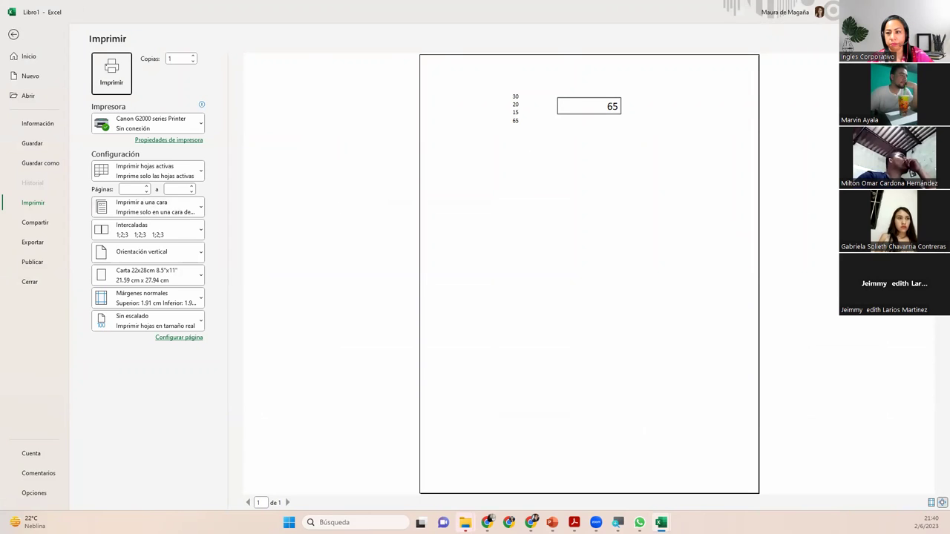
Step: Leave the Imprimir preview and return to the Libro1 worksheet with the 65 total
click(334, 223)
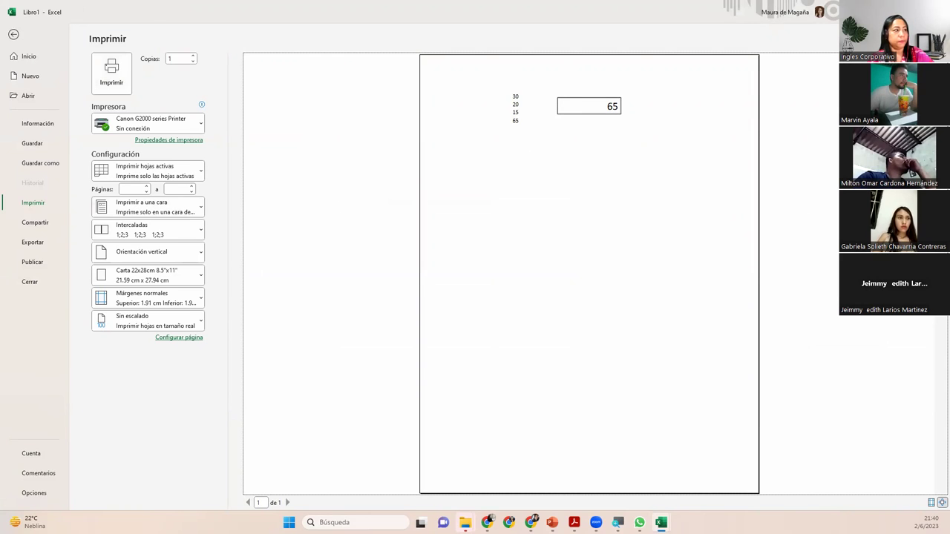
click(12, 35)
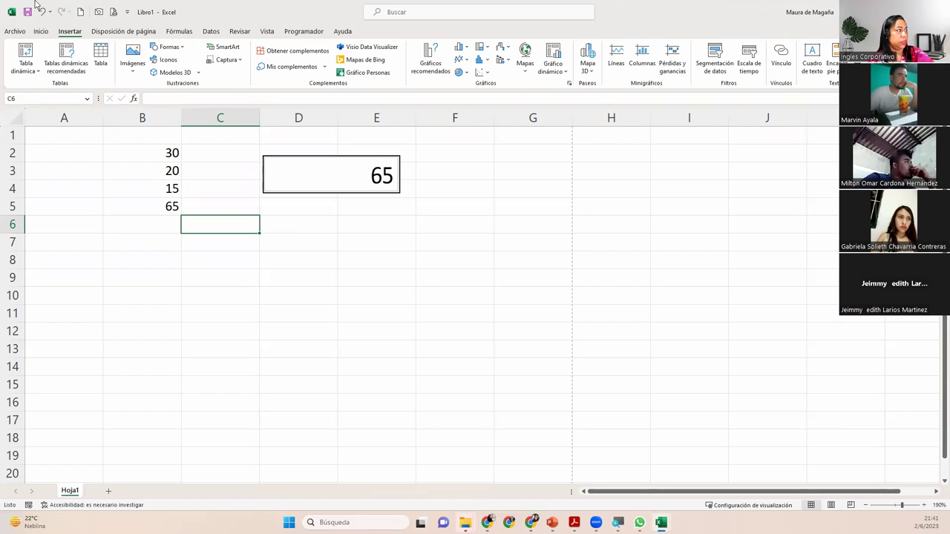
click(129, 13)
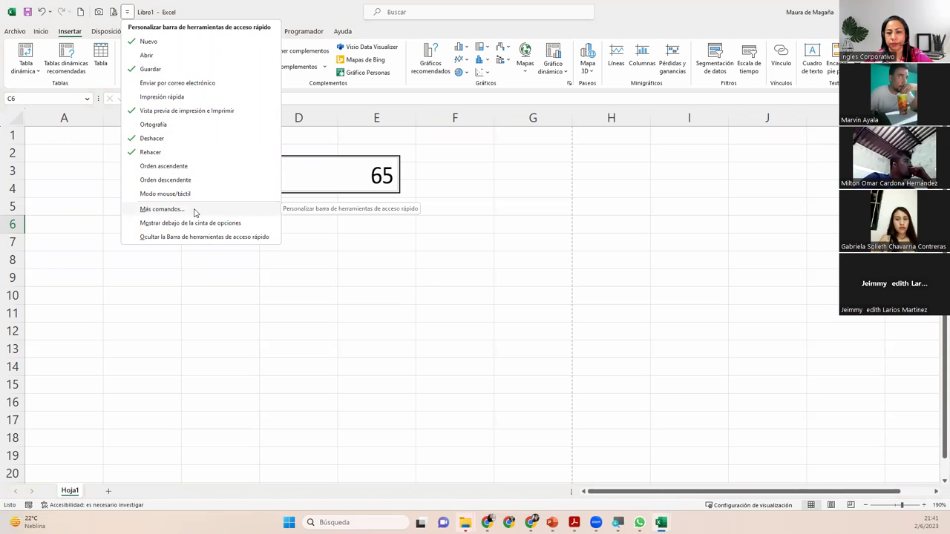
Step: Choose Más comandos for the Quick Access Toolbar and view the Comandos disponibles en categories
click(195, 213)
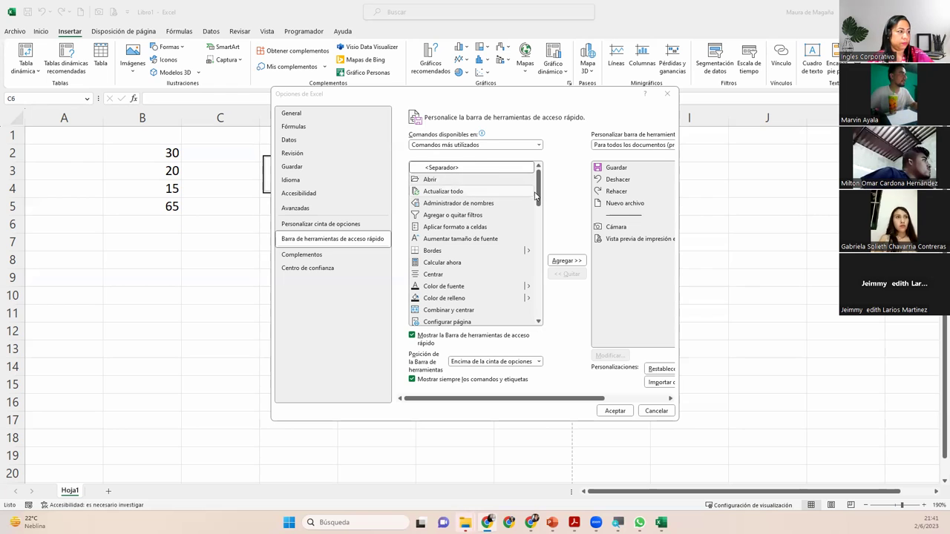
drag(536, 195, 549, 331)
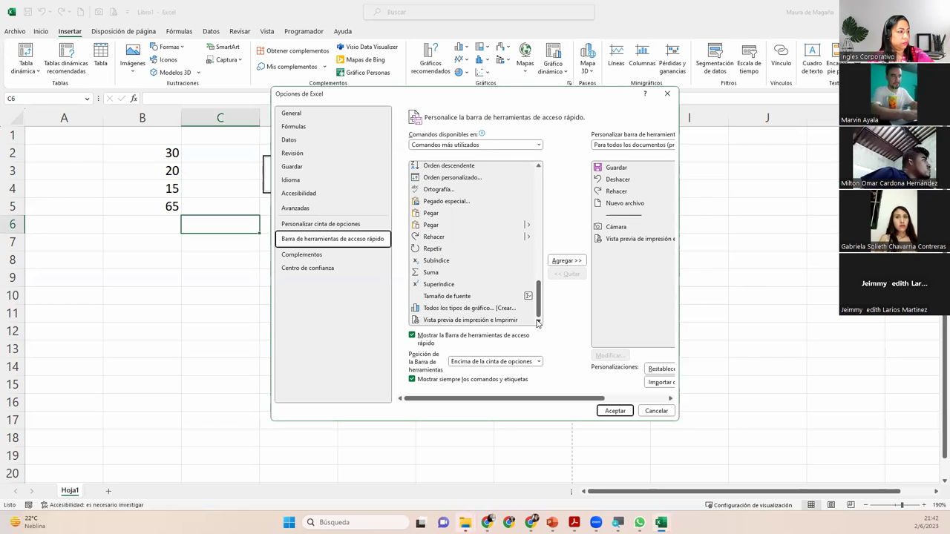
click(536, 144)
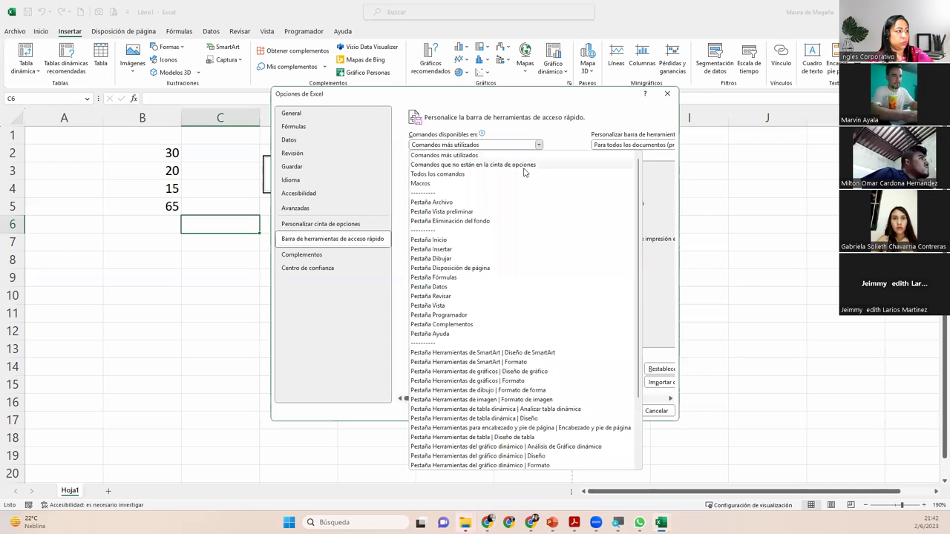
Step: Switch the 'Comandos disponibles en' source to Todos los comandos
key(Escape)
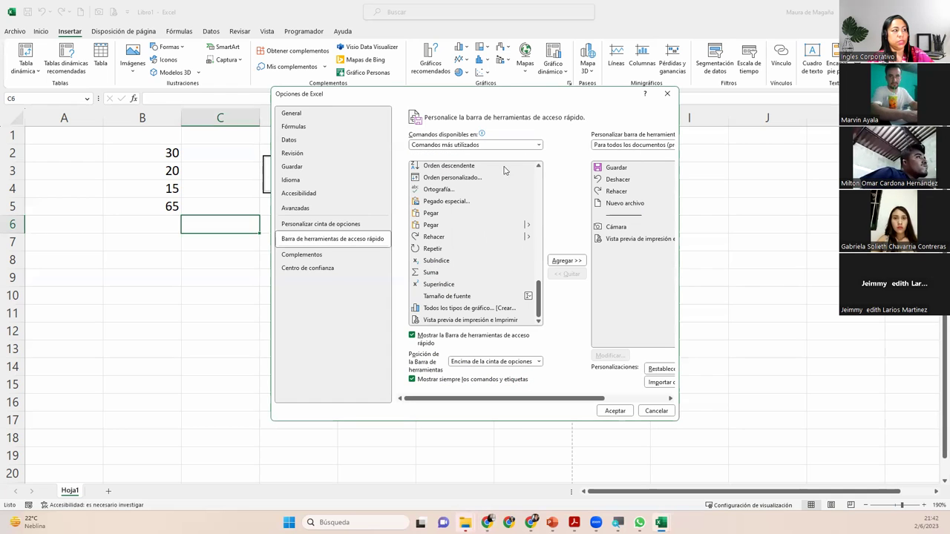
key(Down)
key(Down)
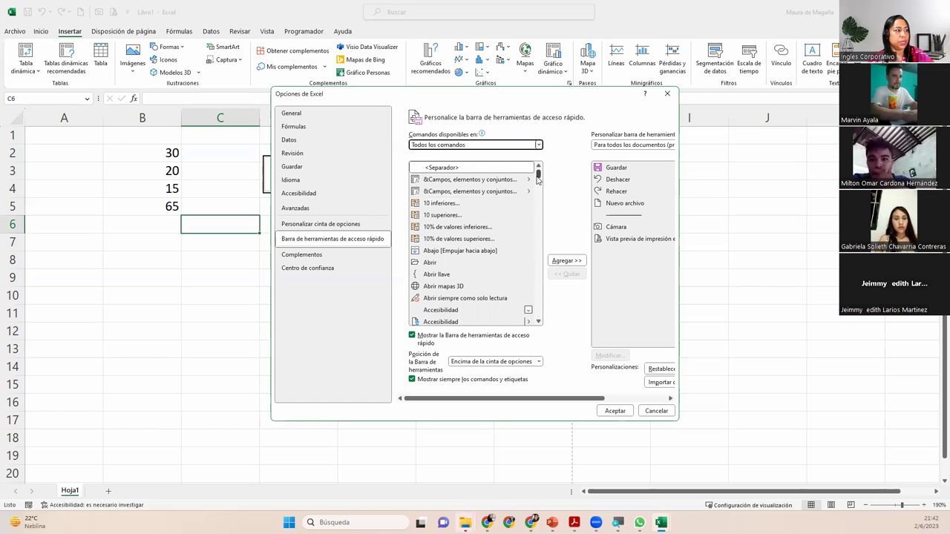
drag(539, 175, 539, 209)
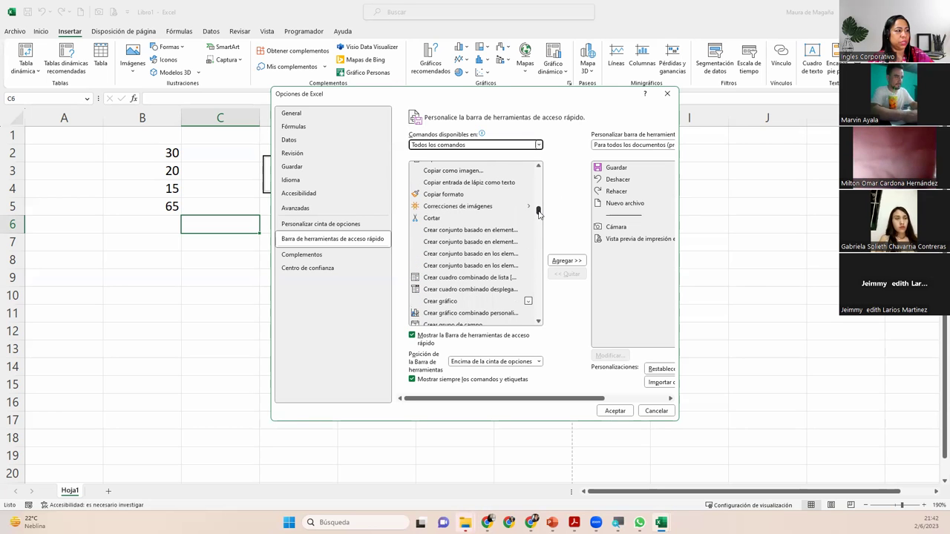
drag(539, 209, 554, 189)
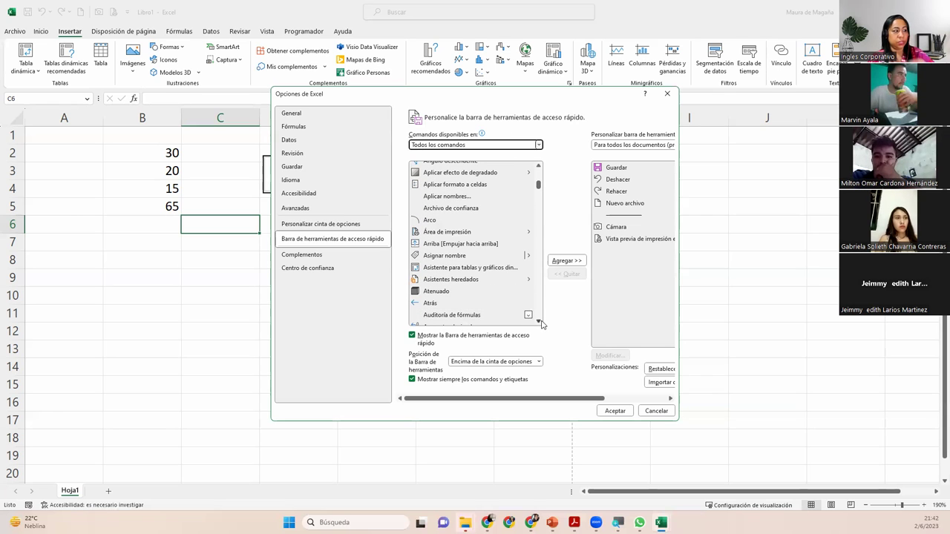
Step: Browse down the full commands list, past the PivotTable wizard and Asignar nombre commands
click(505, 269)
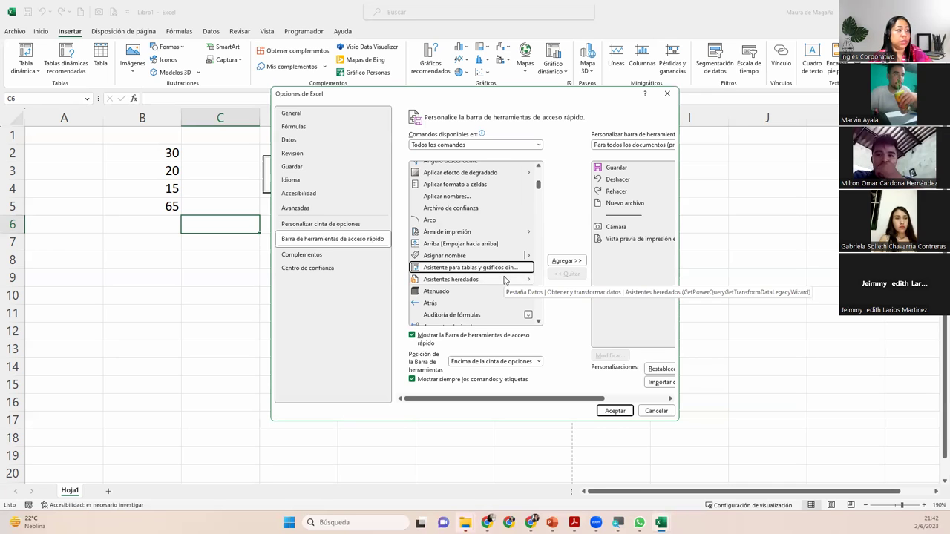
click(481, 258)
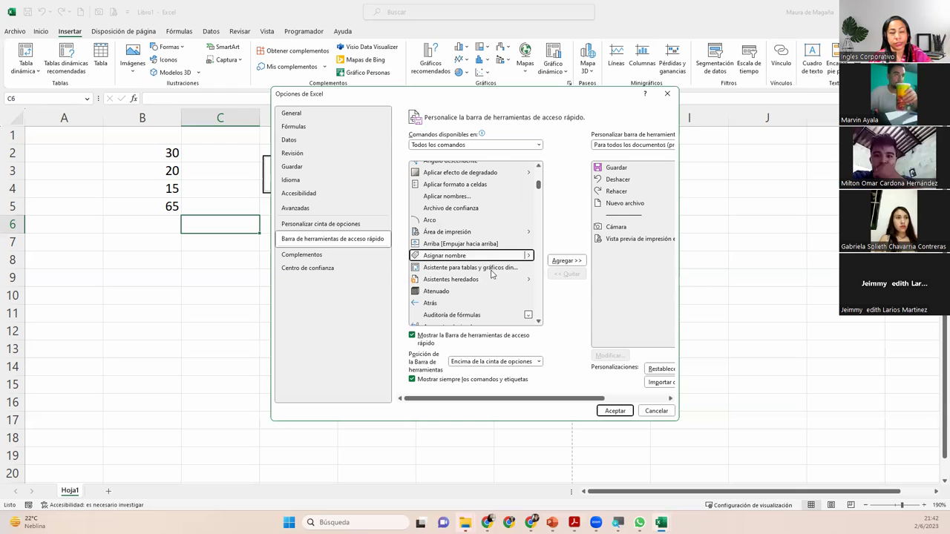
click(539, 322)
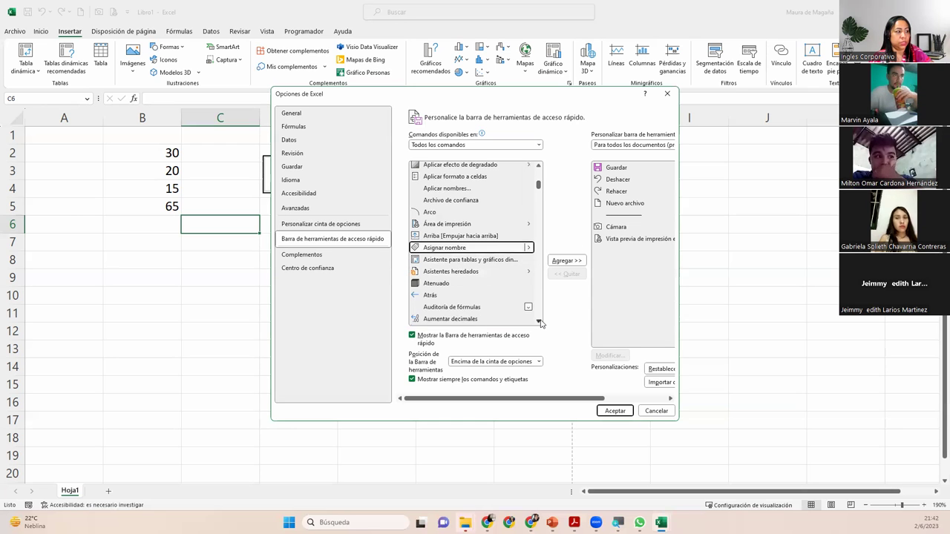
scroll(540, 322, down, 5)
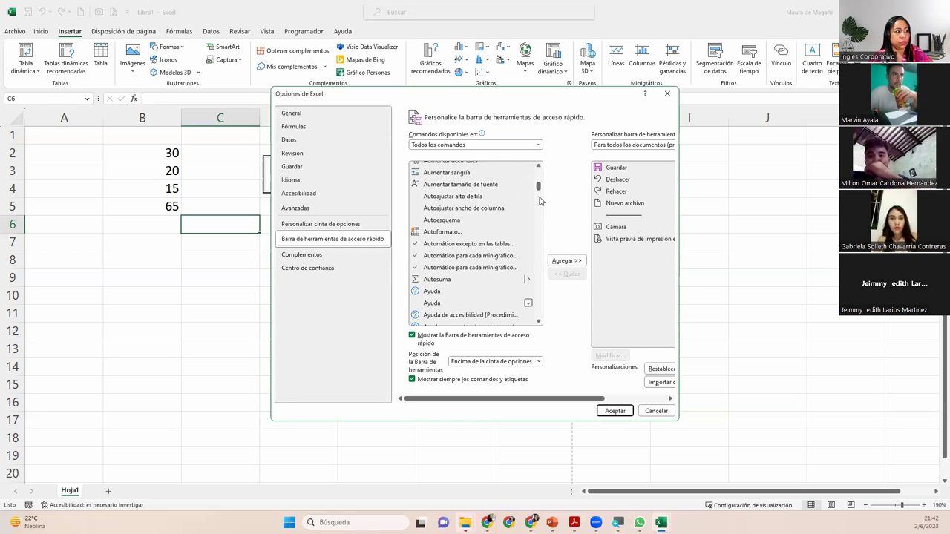
drag(539, 186, 542, 211)
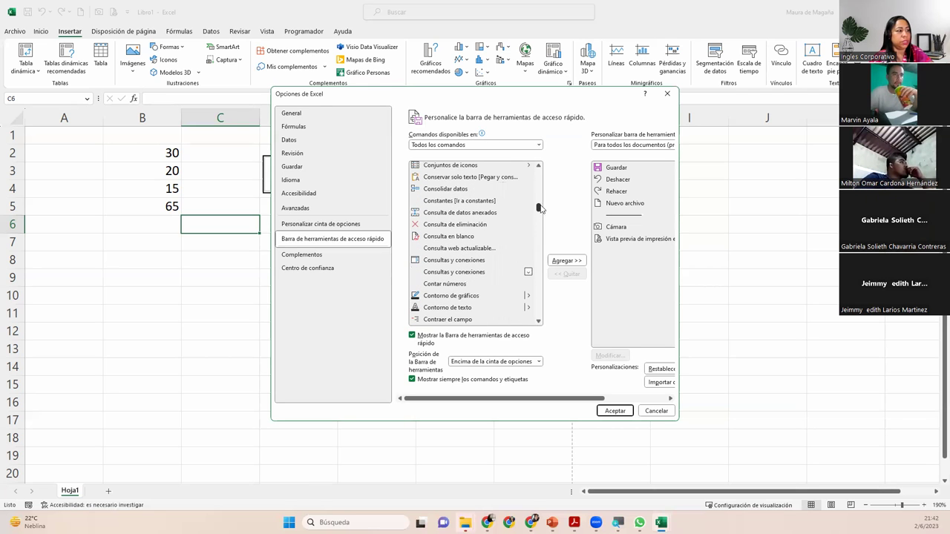
click(539, 323)
click(538, 324)
click(538, 324)
click(538, 324)
click(538, 324)
scroll(538, 324, down, 1)
scroll(538, 324, down, 1)
scroll(538, 324, down, 1)
scroll(538, 325, down, 1)
click(538, 324)
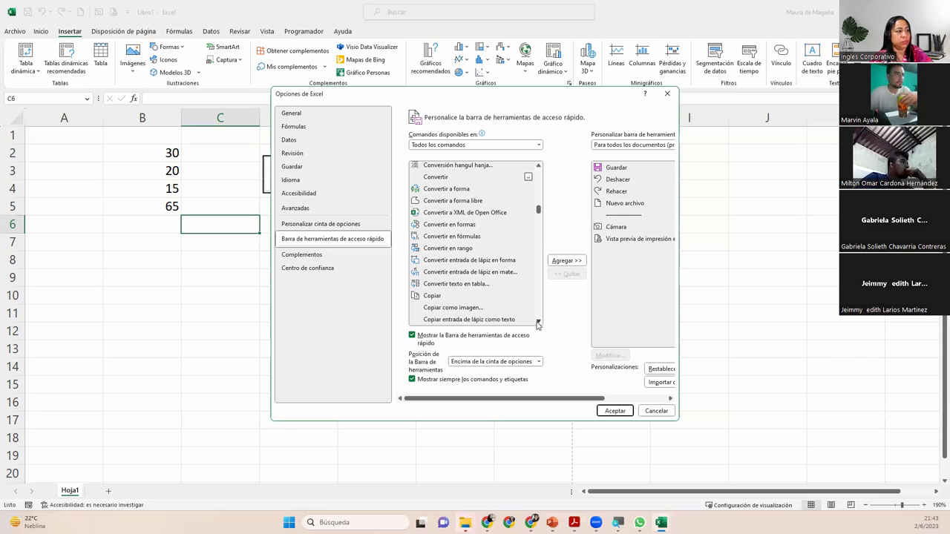
click(538, 324)
click(538, 323)
click(538, 324)
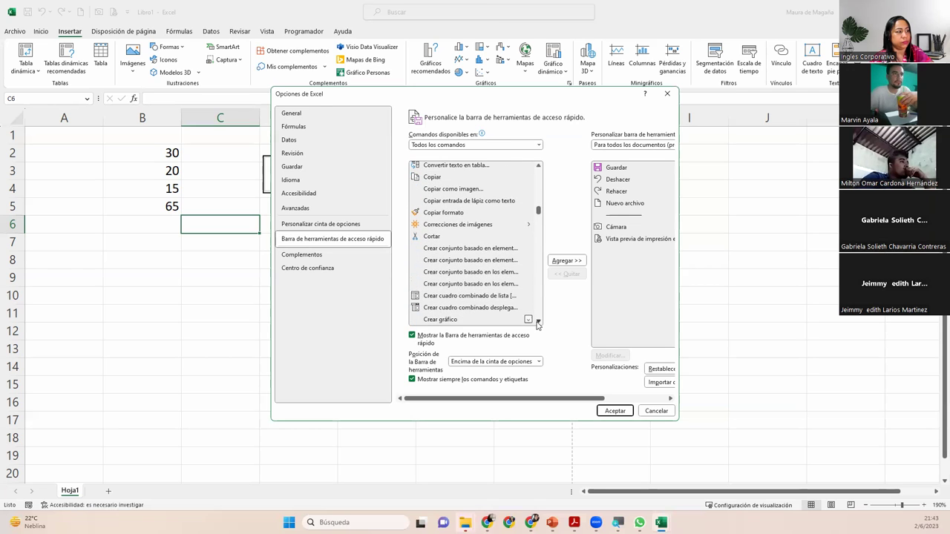
click(538, 324)
click(538, 324)
click(538, 324)
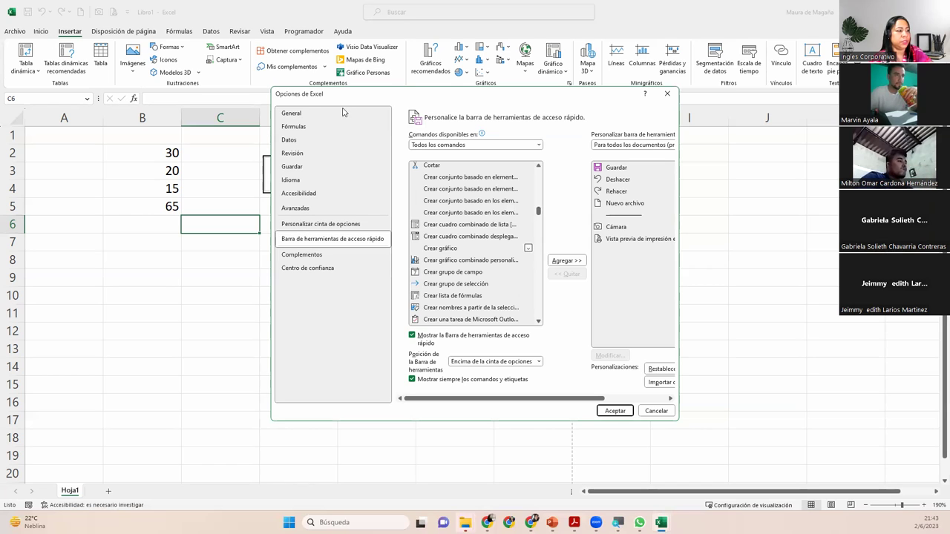
click(539, 324)
click(538, 324)
click(538, 323)
click(538, 324)
click(539, 323)
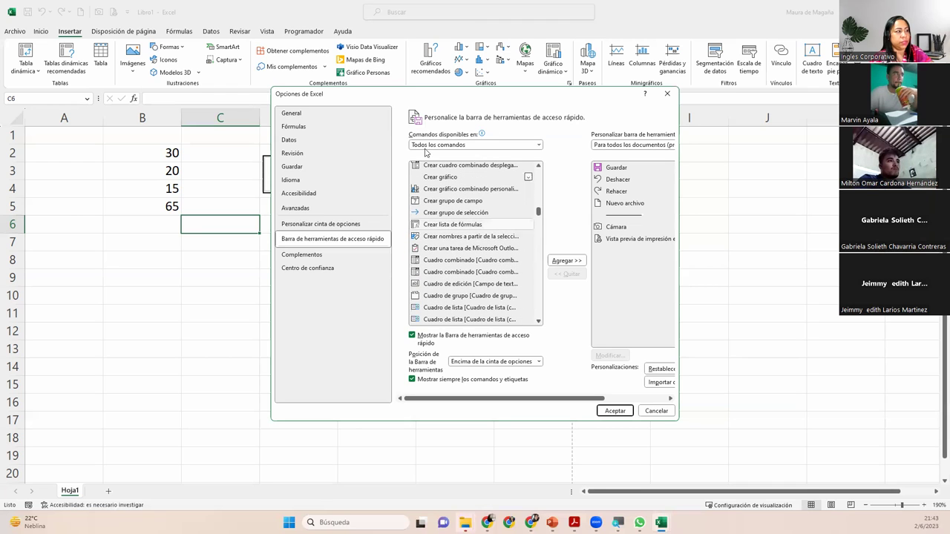
click(538, 323)
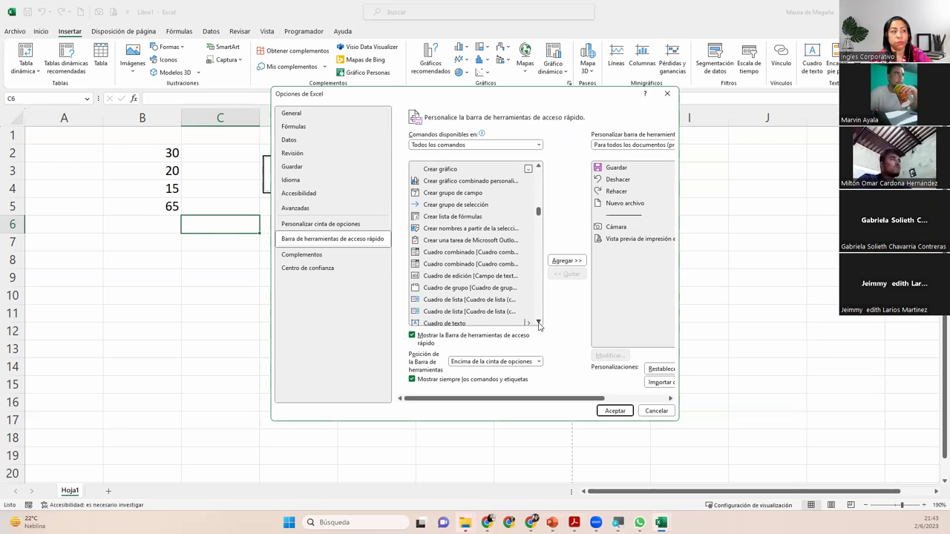
click(539, 324)
click(538, 324)
click(538, 324)
click(538, 324)
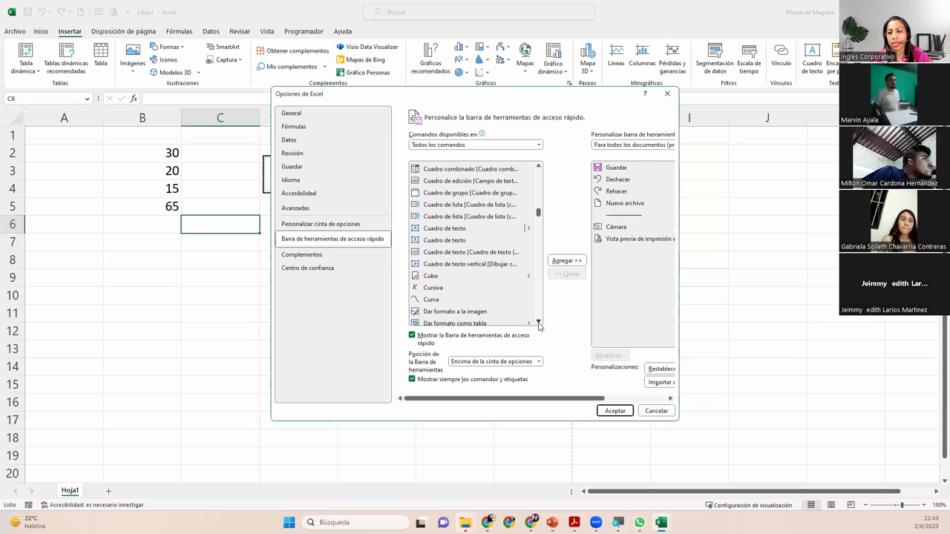
click(538, 324)
click(538, 324)
click(538, 323)
click(538, 323)
click(538, 324)
click(539, 324)
click(538, 323)
click(538, 324)
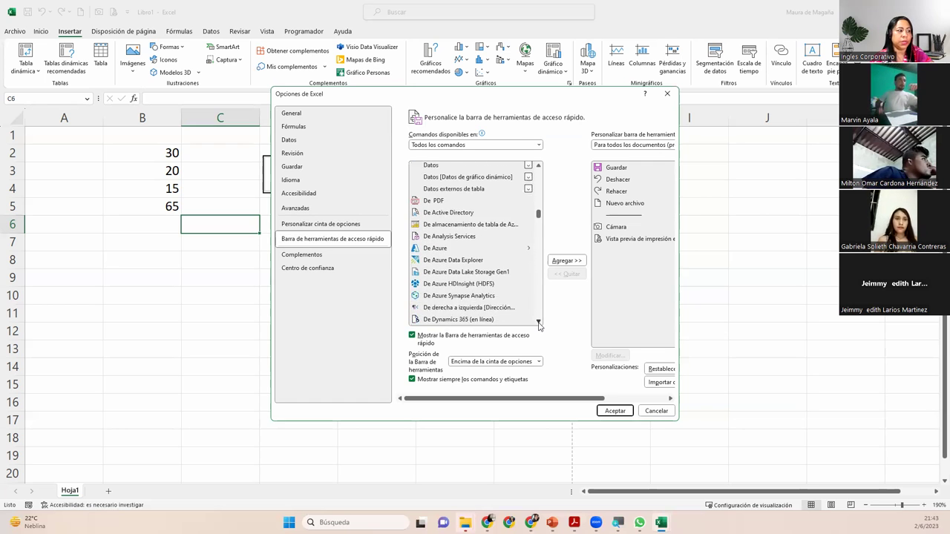
click(538, 323)
click(538, 323)
click(538, 323)
click(539, 324)
click(539, 323)
click(538, 323)
click(538, 323)
click(538, 323)
click(538, 324)
click(538, 324)
click(538, 323)
click(538, 323)
click(539, 324)
click(538, 323)
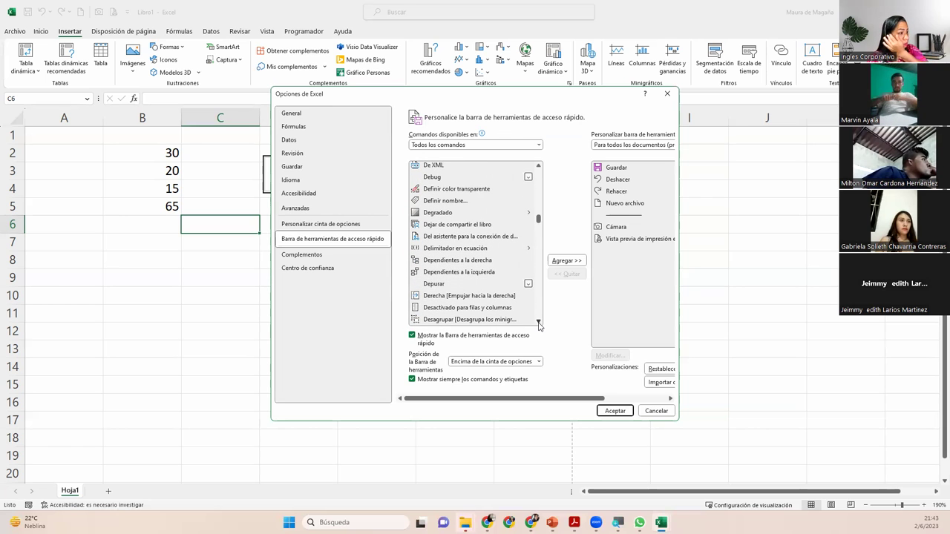
click(538, 324)
click(538, 323)
click(538, 324)
click(538, 324)
click(538, 323)
click(538, 324)
click(539, 323)
click(538, 324)
click(538, 323)
click(538, 324)
click(539, 324)
click(539, 324)
click(538, 324)
click(538, 323)
click(538, 324)
click(538, 324)
click(538, 324)
click(538, 323)
click(538, 324)
click(538, 324)
click(538, 323)
click(538, 323)
click(538, 324)
click(538, 324)
click(538, 324)
click(538, 324)
click(538, 324)
click(538, 324)
click(539, 324)
click(538, 324)
click(538, 323)
click(538, 324)
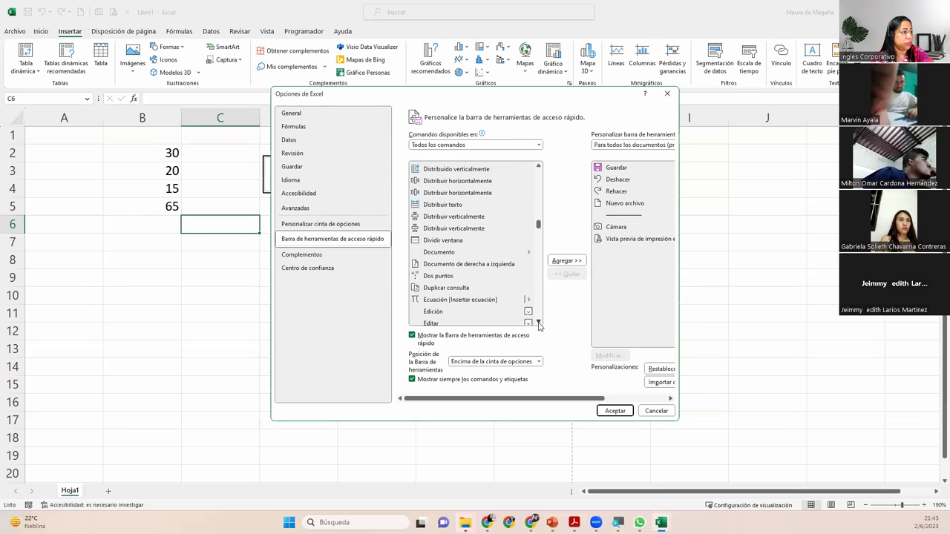
click(538, 324)
click(538, 323)
click(539, 324)
click(538, 323)
click(538, 324)
click(538, 324)
click(539, 323)
click(538, 323)
click(539, 324)
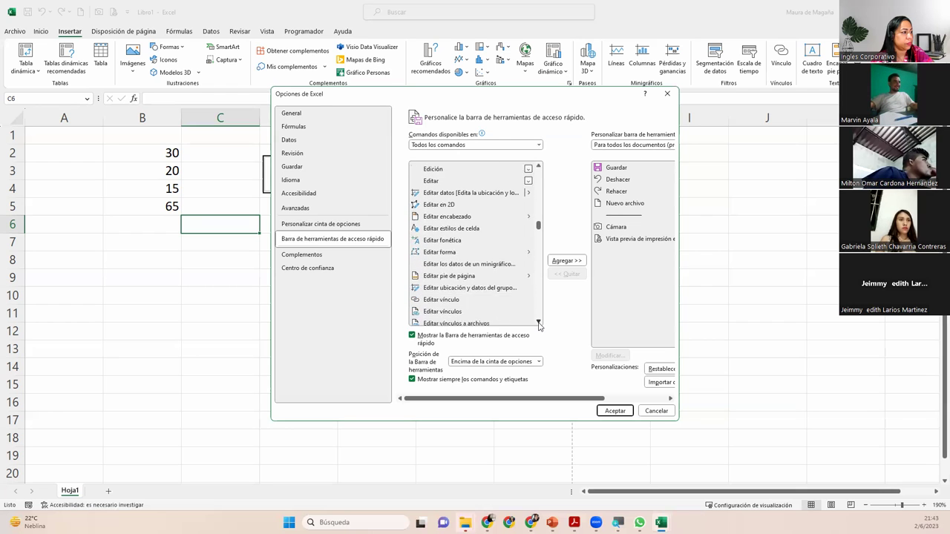
click(538, 323)
click(538, 323)
click(538, 323)
click(538, 324)
click(538, 323)
click(538, 324)
click(539, 324)
click(538, 324)
click(538, 323)
click(538, 324)
click(539, 324)
click(538, 324)
click(538, 324)
click(538, 323)
click(538, 323)
click(538, 324)
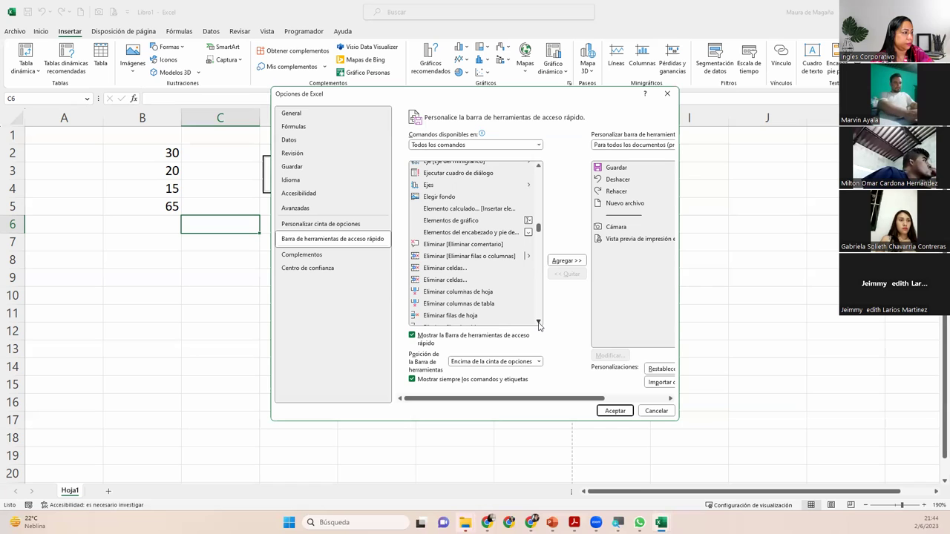
click(538, 324)
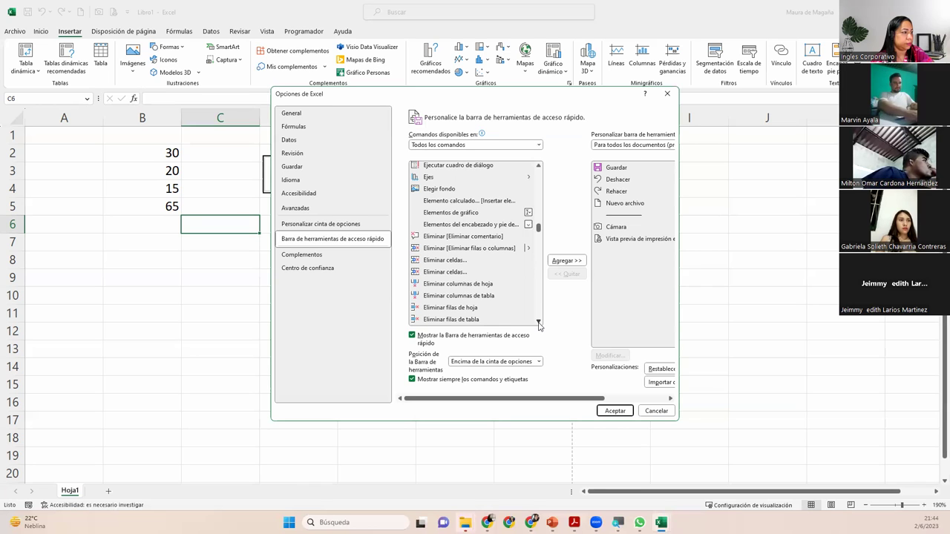
click(538, 323)
click(539, 323)
click(538, 324)
click(538, 324)
click(538, 324)
click(538, 324)
click(538, 324)
click(538, 324)
click(538, 323)
click(538, 324)
click(538, 324)
click(538, 323)
click(539, 324)
click(538, 324)
click(538, 324)
click(539, 324)
click(538, 324)
click(538, 323)
click(538, 324)
click(538, 324)
click(539, 323)
click(538, 323)
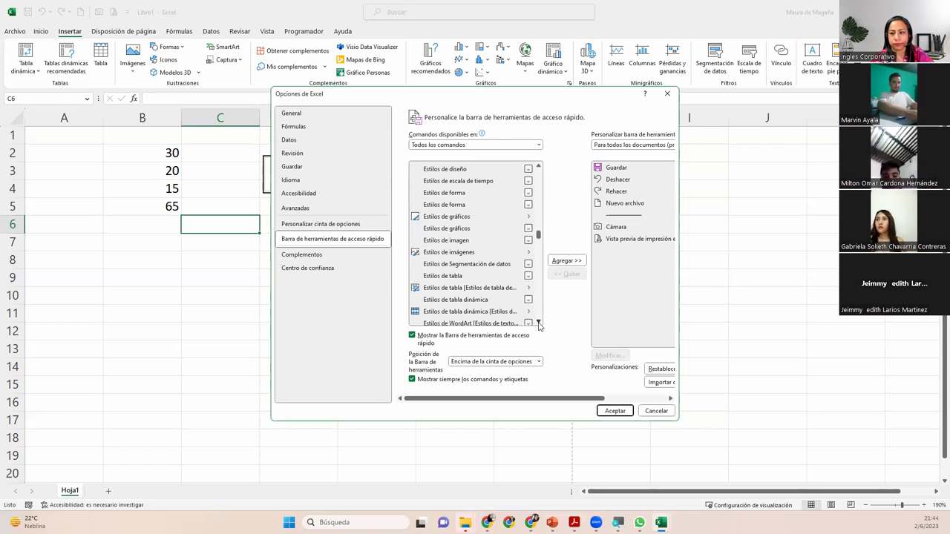
click(539, 324)
click(539, 324)
click(538, 324)
click(539, 324)
click(539, 324)
click(538, 323)
click(538, 324)
click(538, 323)
click(538, 324)
click(538, 323)
click(538, 324)
click(538, 324)
click(539, 324)
click(538, 324)
click(538, 324)
click(538, 324)
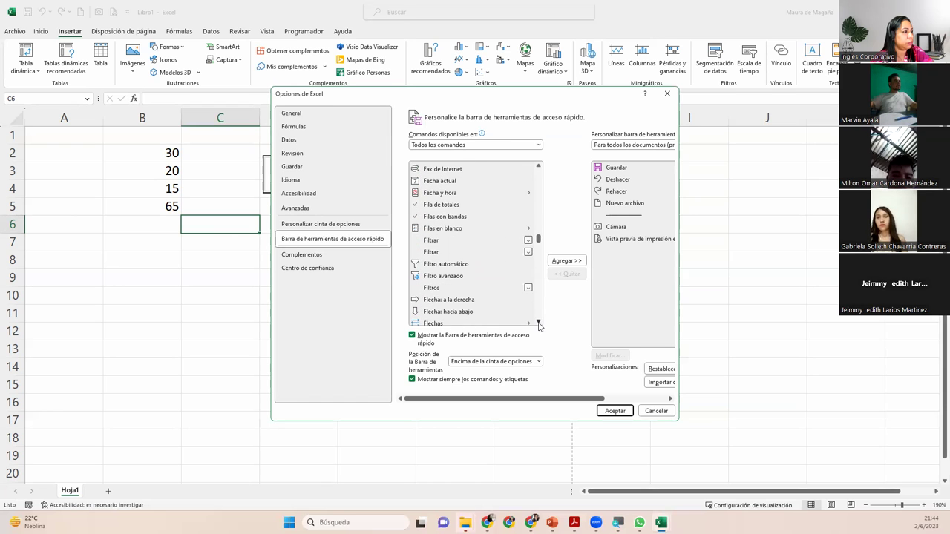
click(539, 324)
click(538, 323)
click(538, 324)
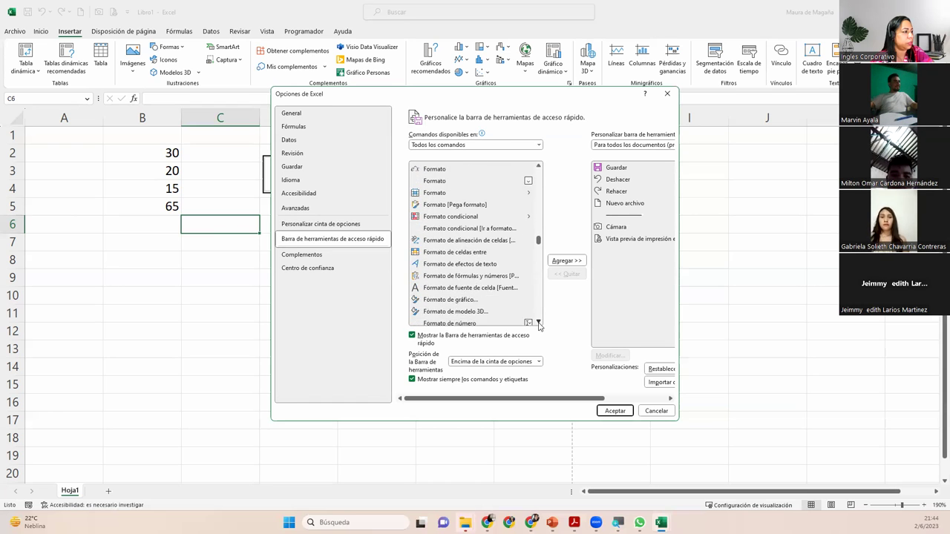
click(538, 323)
click(538, 324)
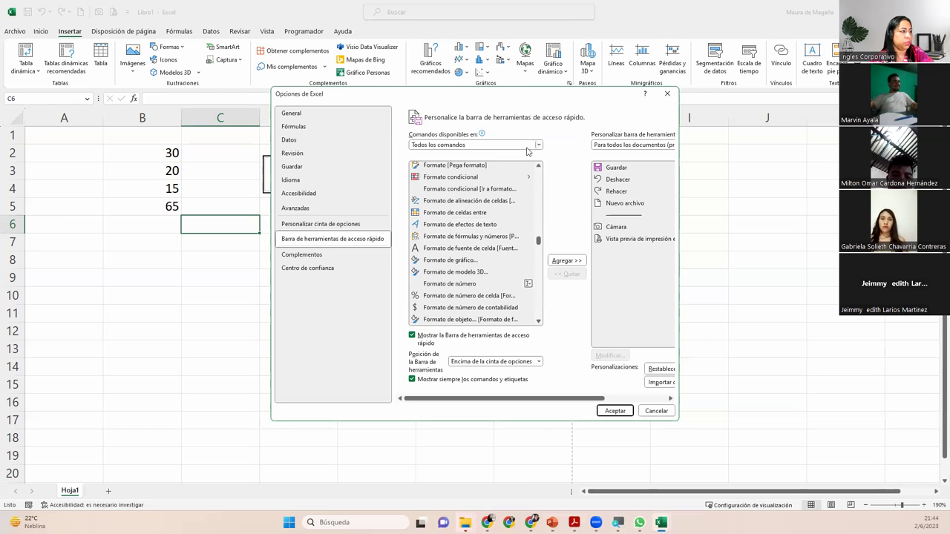
click(539, 165)
click(539, 165)
click(539, 165)
click(539, 164)
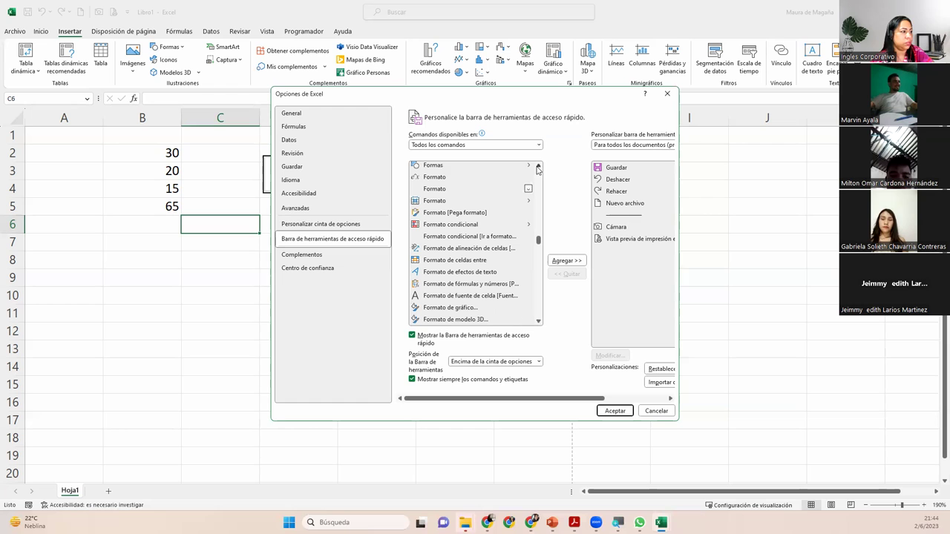
click(538, 321)
click(539, 321)
click(538, 321)
click(538, 321)
click(538, 321)
click(539, 323)
click(539, 323)
click(539, 323)
click(538, 323)
click(538, 323)
click(539, 323)
click(538, 322)
click(538, 323)
click(538, 323)
click(538, 323)
click(538, 323)
click(538, 323)
click(538, 323)
click(539, 323)
click(538, 323)
click(538, 323)
click(538, 323)
click(539, 323)
click(538, 323)
click(538, 322)
click(538, 323)
click(538, 323)
click(538, 323)
click(538, 323)
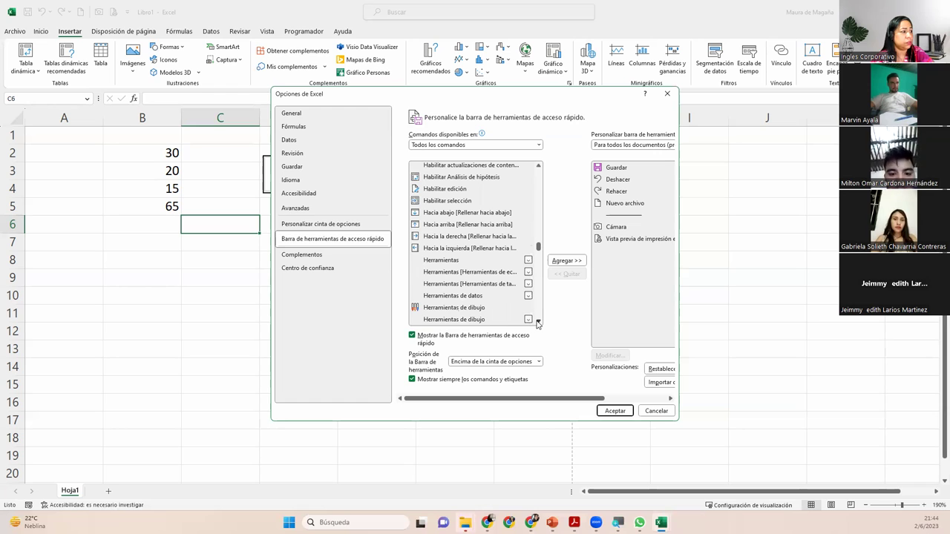
click(538, 323)
click(538, 323)
click(538, 323)
click(538, 322)
click(538, 323)
click(538, 323)
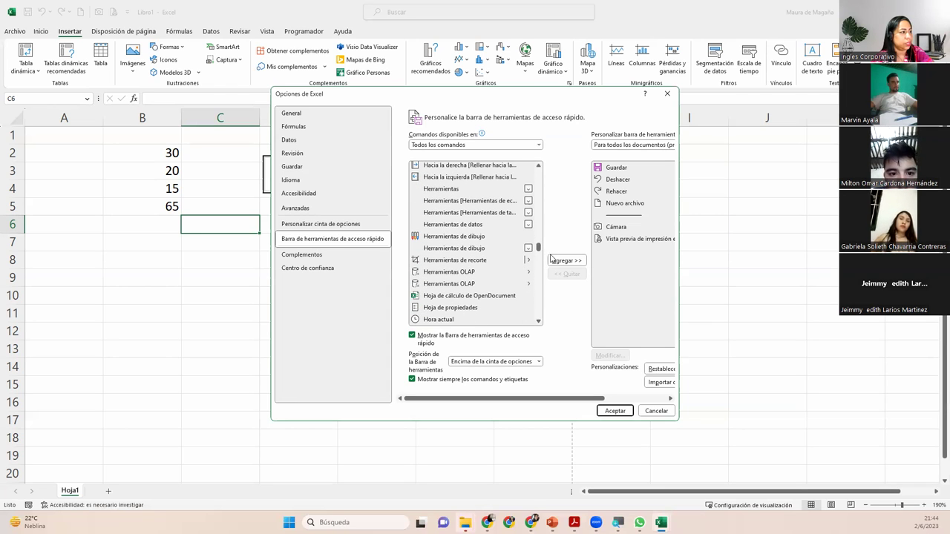
drag(540, 247, 538, 250)
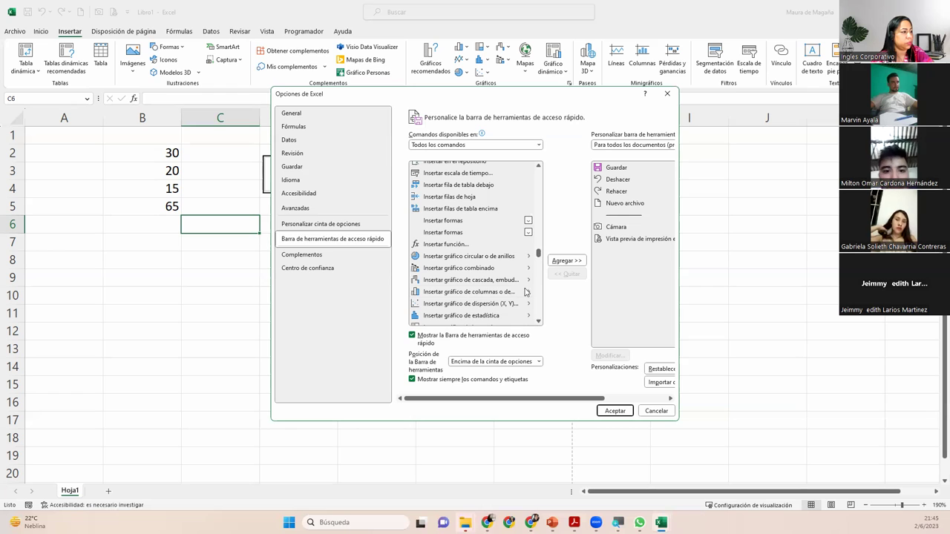
click(539, 324)
click(539, 324)
click(539, 325)
click(539, 324)
click(539, 324)
click(539, 325)
click(539, 325)
click(539, 325)
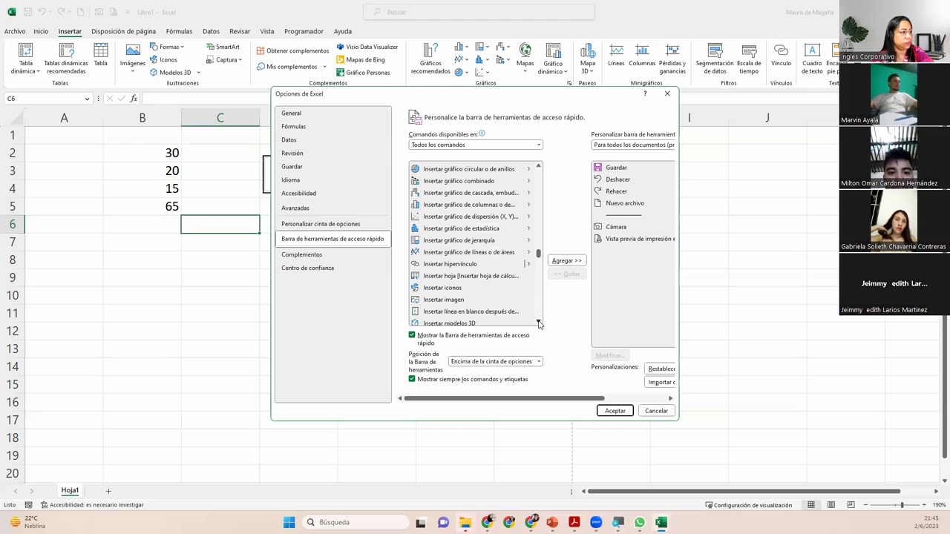
click(539, 164)
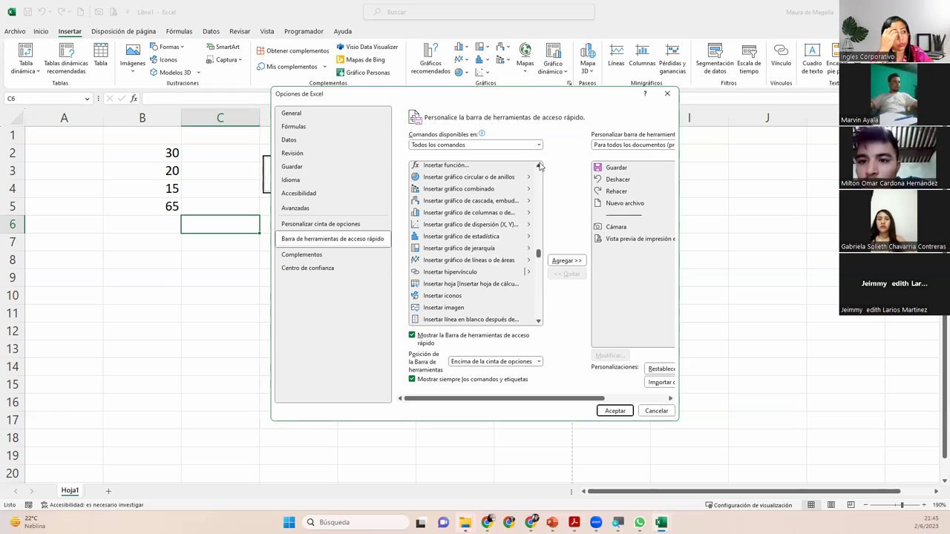
click(484, 273)
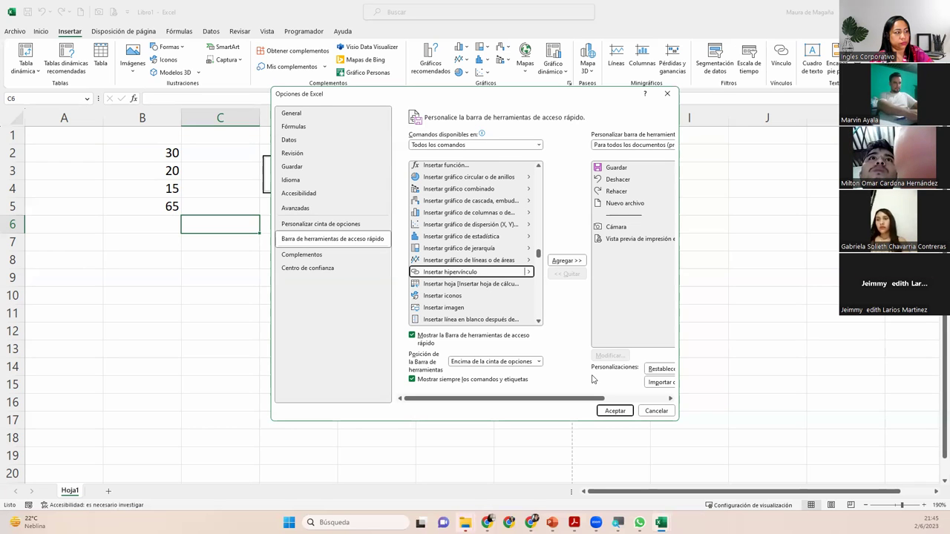
Step: Scroll down to Insertar hipervínculo and add it to the Quick Access Toolbar commands
click(539, 322)
click(539, 323)
click(539, 324)
click(538, 324)
click(539, 324)
click(539, 324)
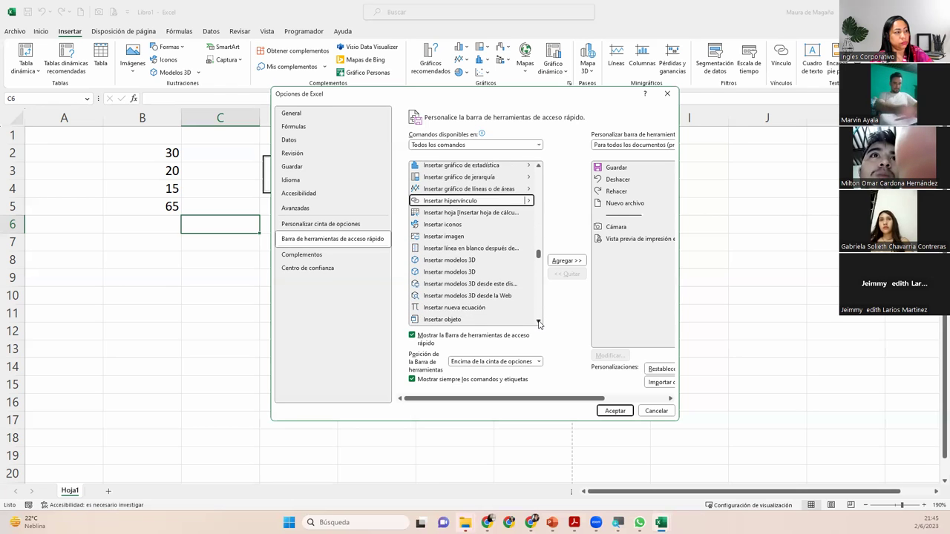
click(539, 323)
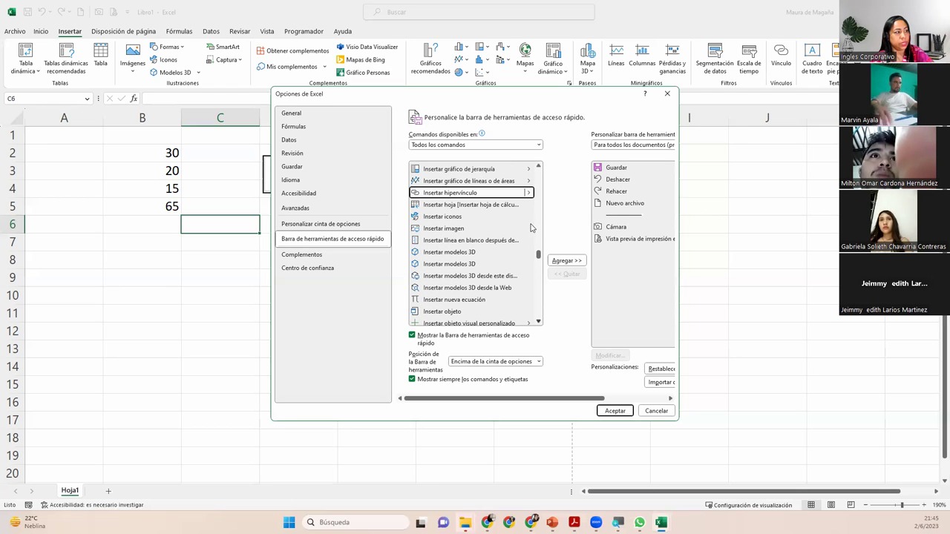
click(565, 261)
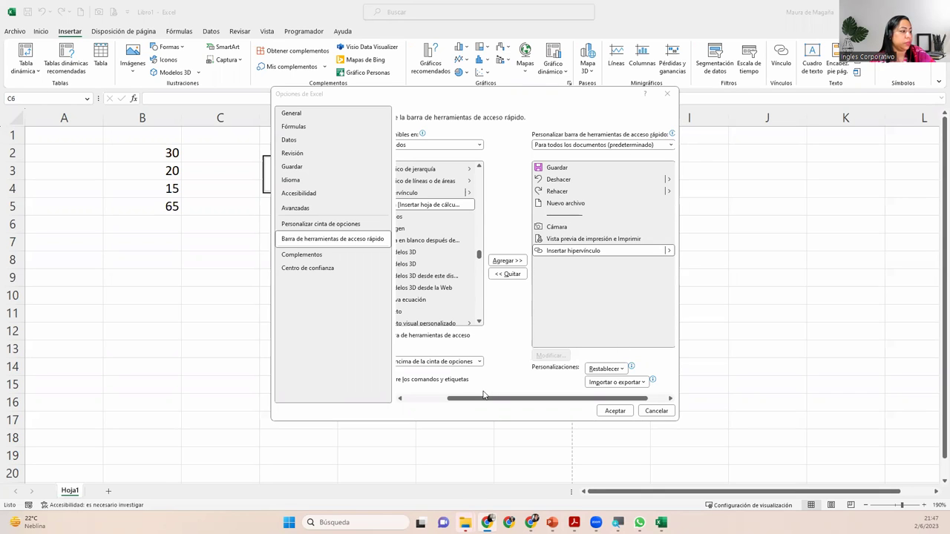
drag(484, 396, 432, 399)
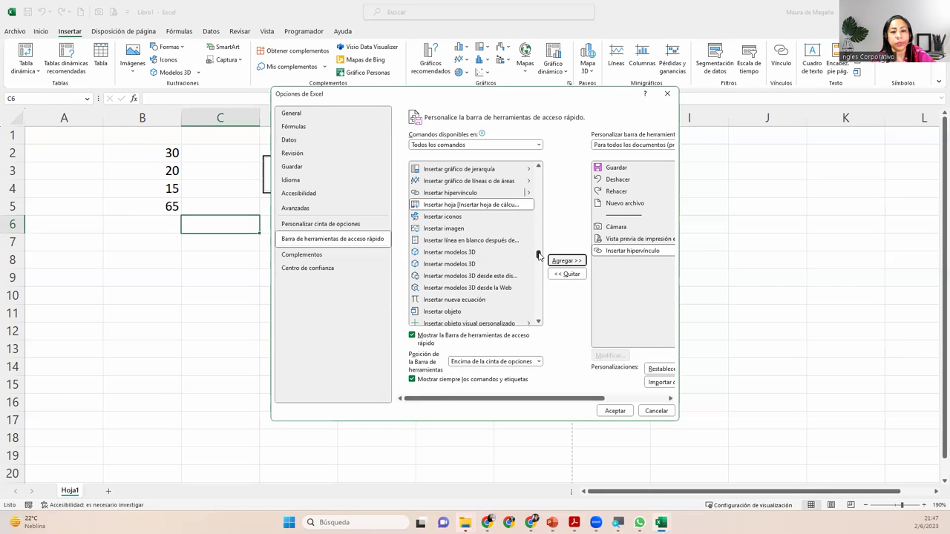
drag(539, 256, 539, 282)
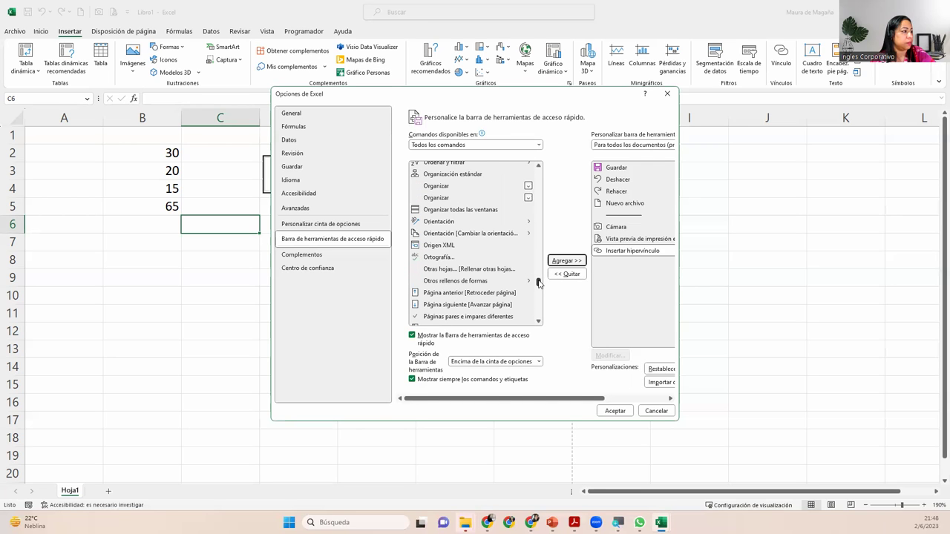
click(538, 321)
click(539, 321)
click(539, 321)
click(539, 321)
click(539, 322)
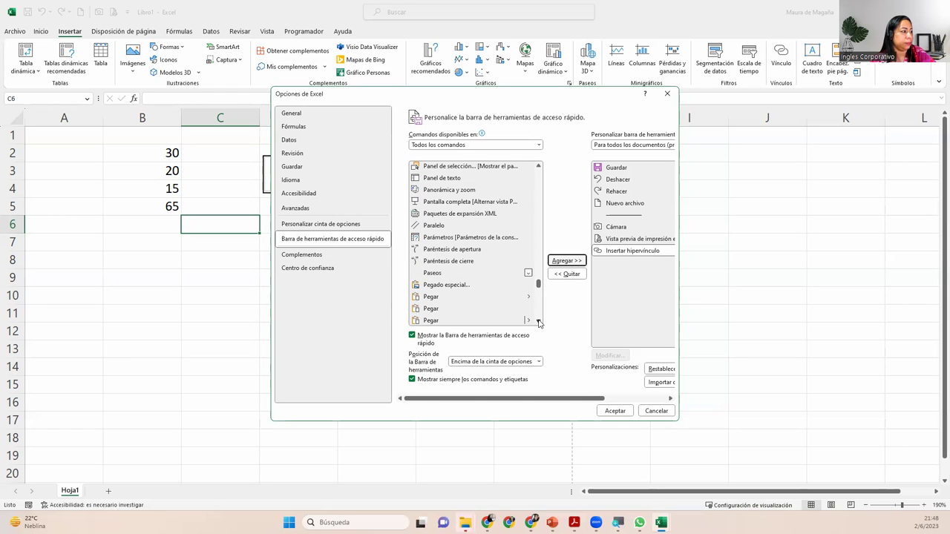
click(539, 322)
click(539, 321)
click(539, 322)
click(539, 322)
click(539, 322)
click(539, 322)
click(538, 322)
click(538, 321)
click(539, 322)
click(538, 322)
click(539, 322)
click(539, 322)
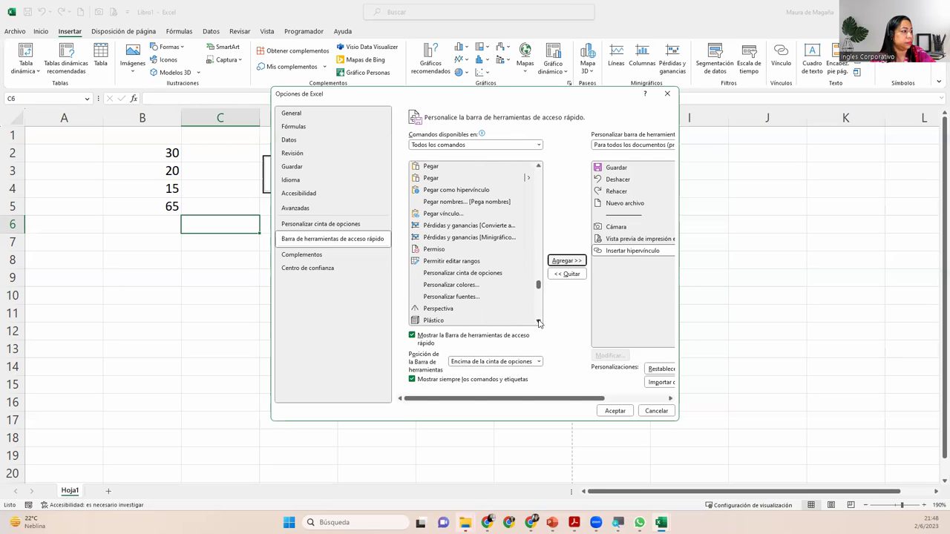
click(539, 322)
click(539, 322)
click(539, 322)
click(539, 321)
click(539, 321)
click(539, 322)
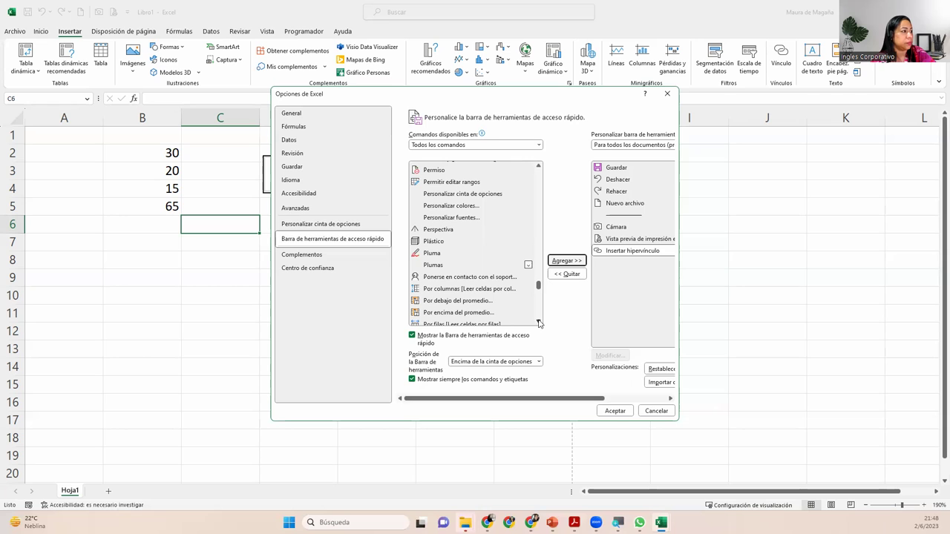
click(472, 180)
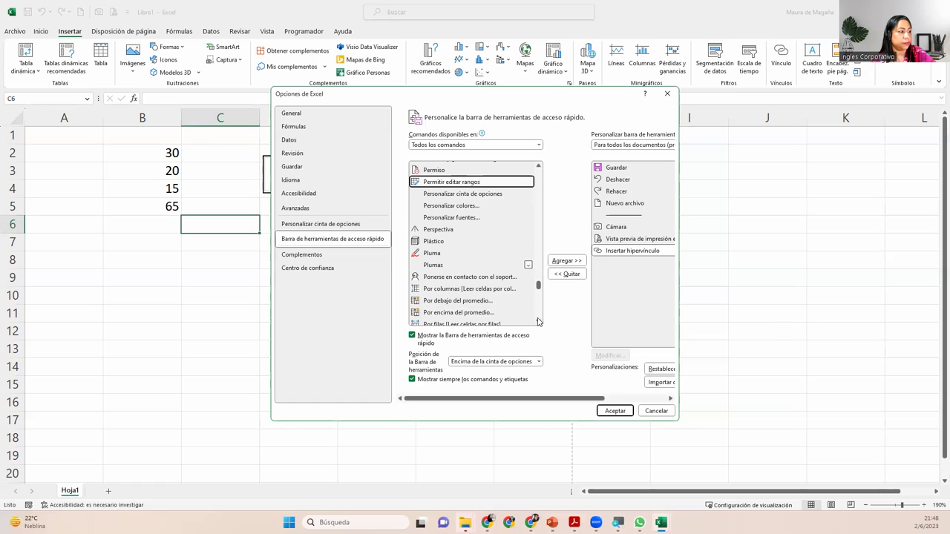
Step: Add Permitir editar rangos to the Quick Access Toolbar, then scroll further down the list
click(539, 324)
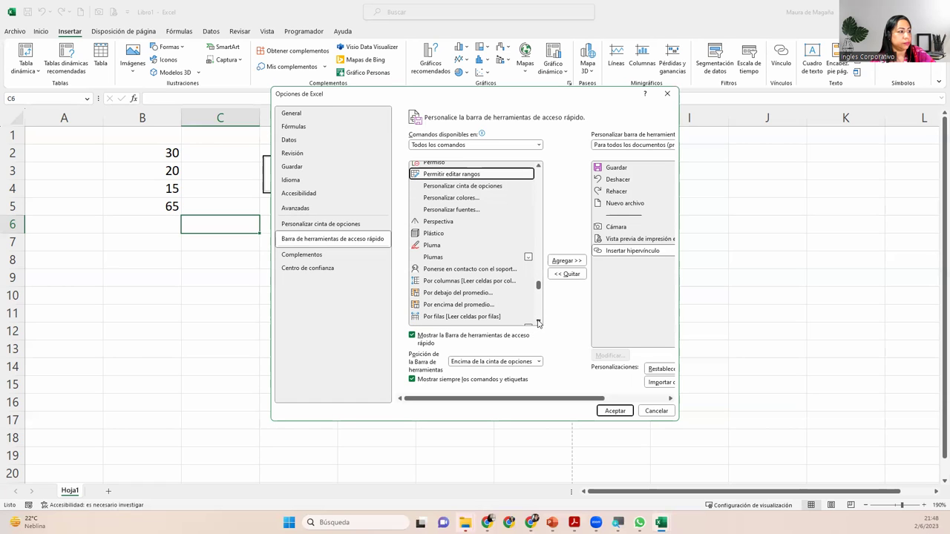
click(581, 262)
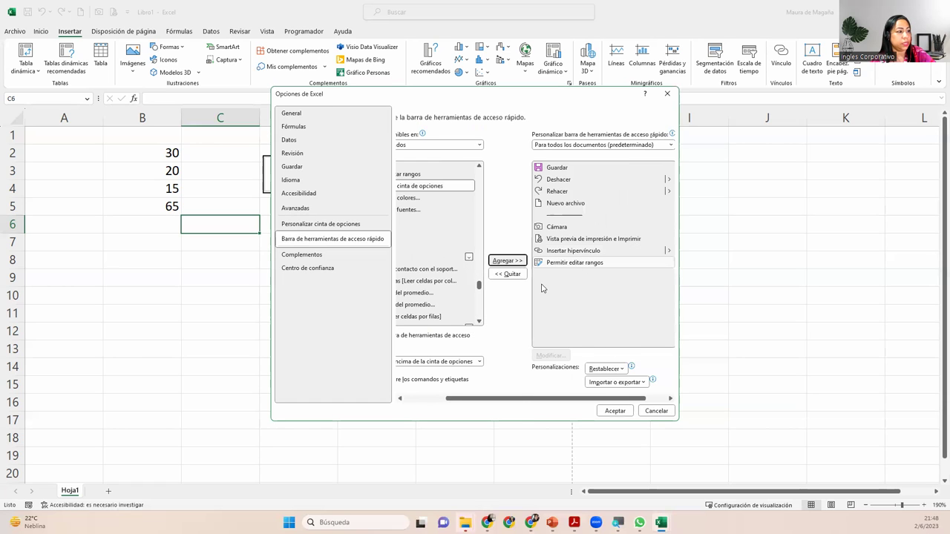
click(480, 321)
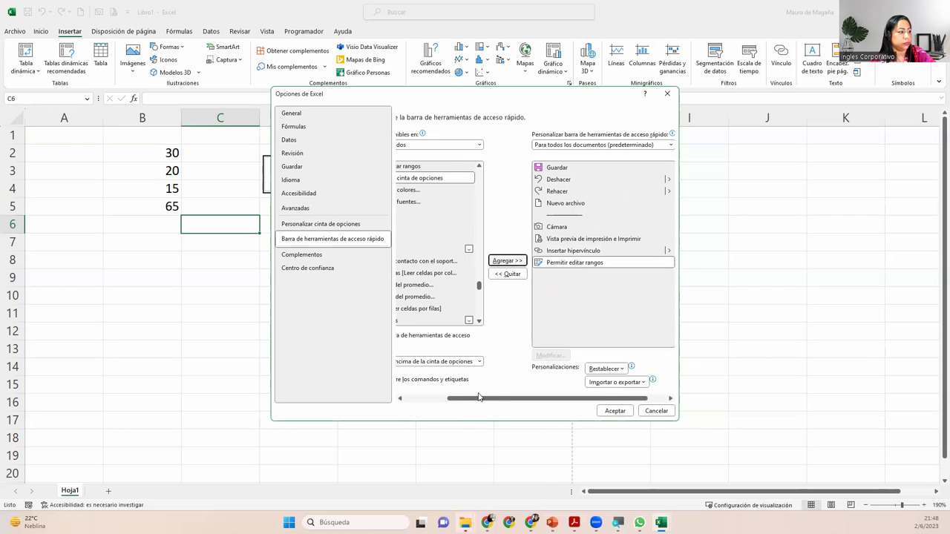
drag(479, 397, 436, 398)
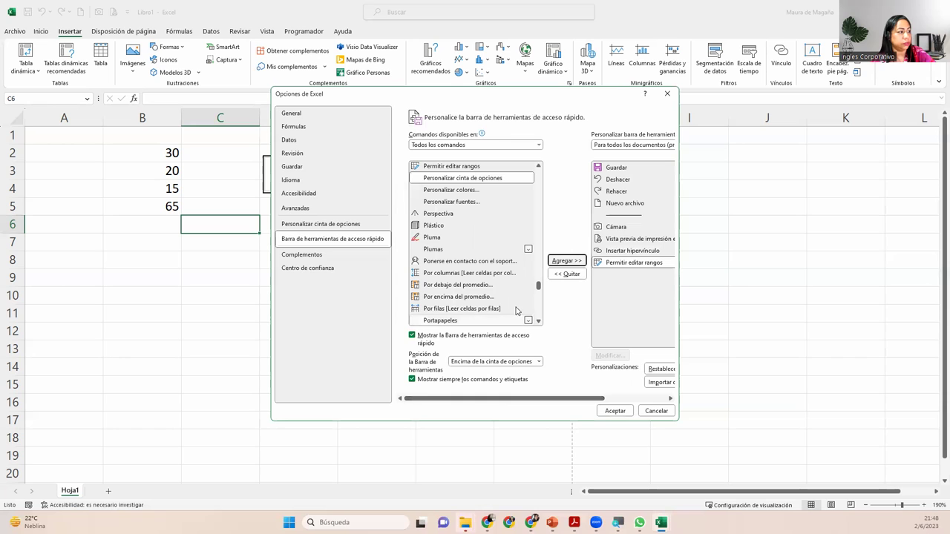
scroll(540, 320, down, 6)
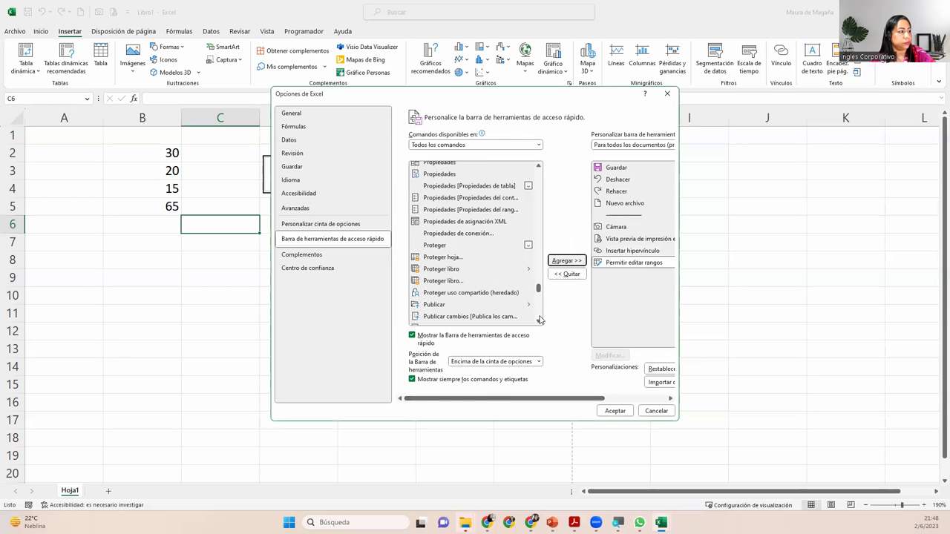
scroll(539, 320, down, 5)
scroll(540, 320, down, 5)
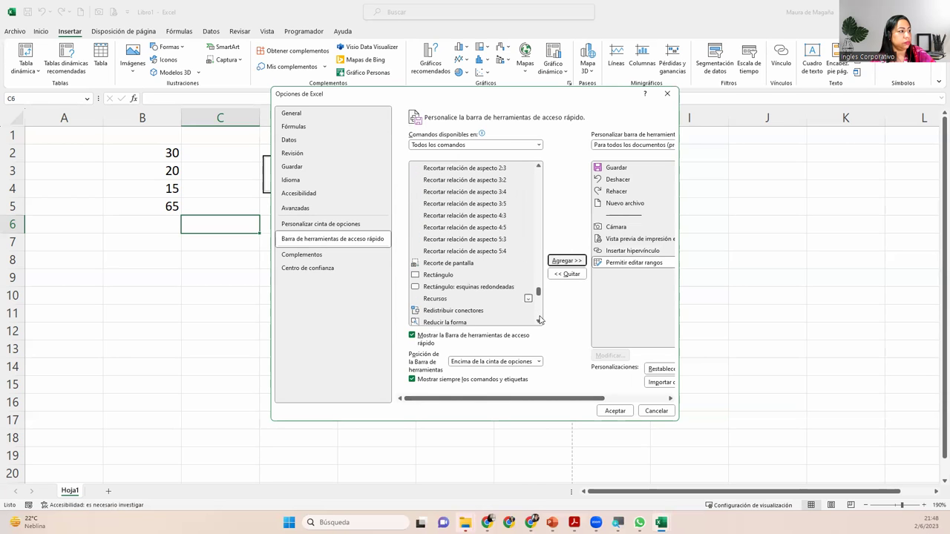
scroll(539, 320, down, 4)
scroll(540, 320, down, 4)
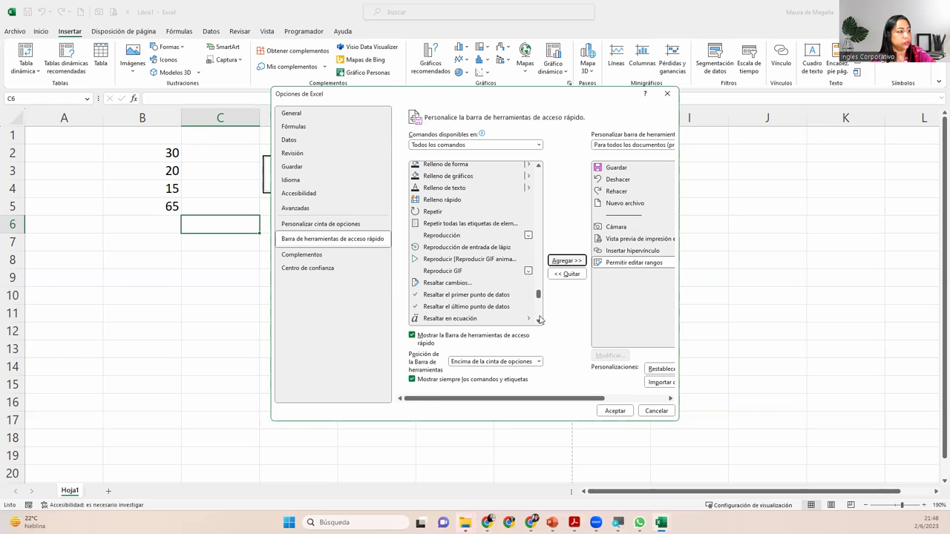
scroll(540, 320, down, 4)
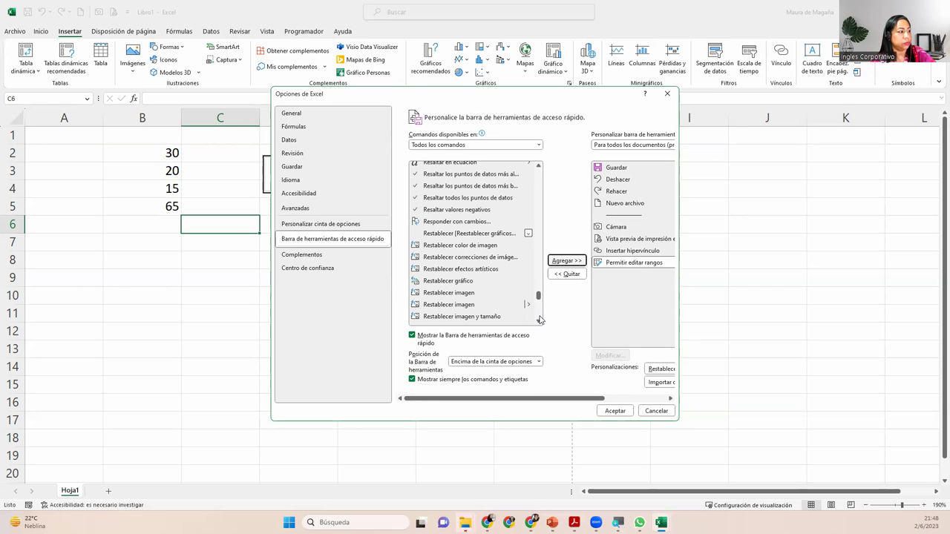
scroll(540, 320, down, 4)
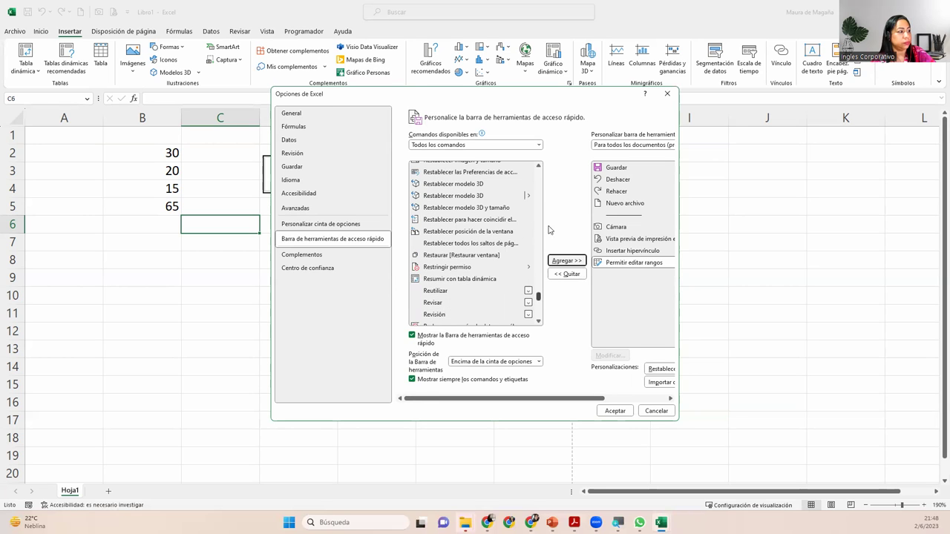
Step: Add Relleno rápido to the toolbar and accept the options with Aceptar
click(538, 166)
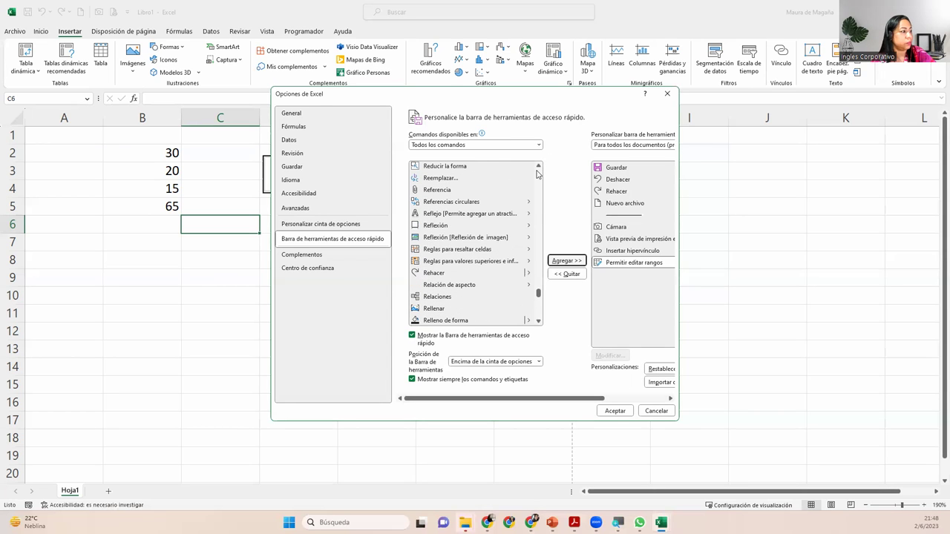
click(539, 323)
click(539, 323)
click(539, 323)
click(539, 323)
click(539, 323)
click(539, 323)
click(458, 297)
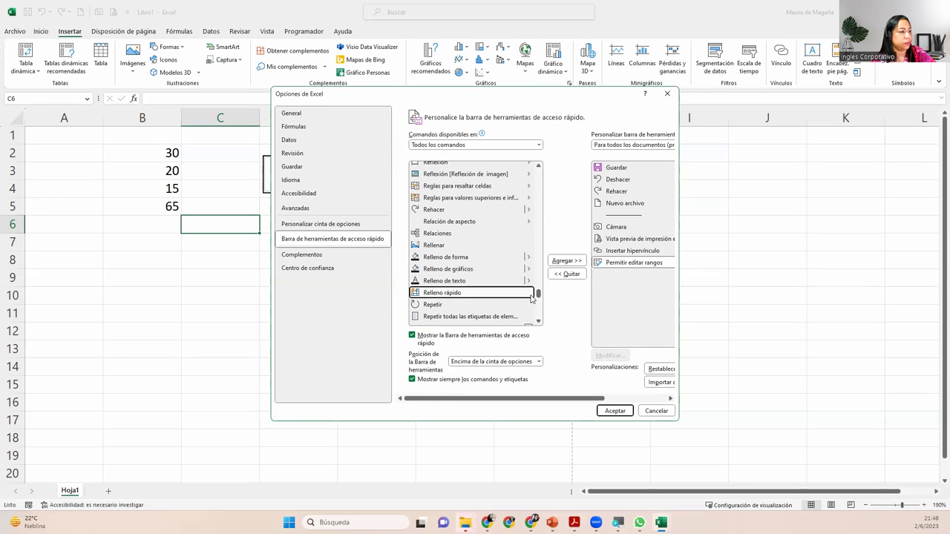
click(568, 260)
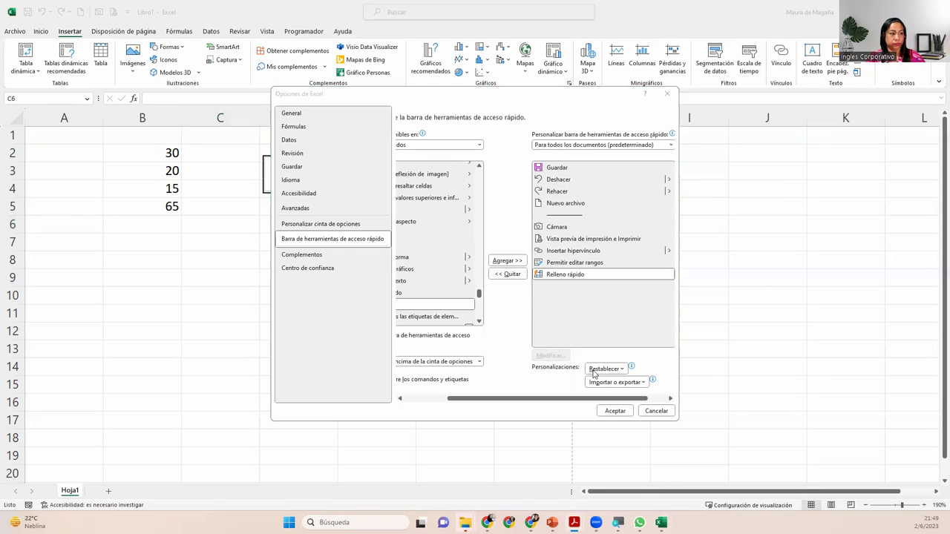
click(614, 411)
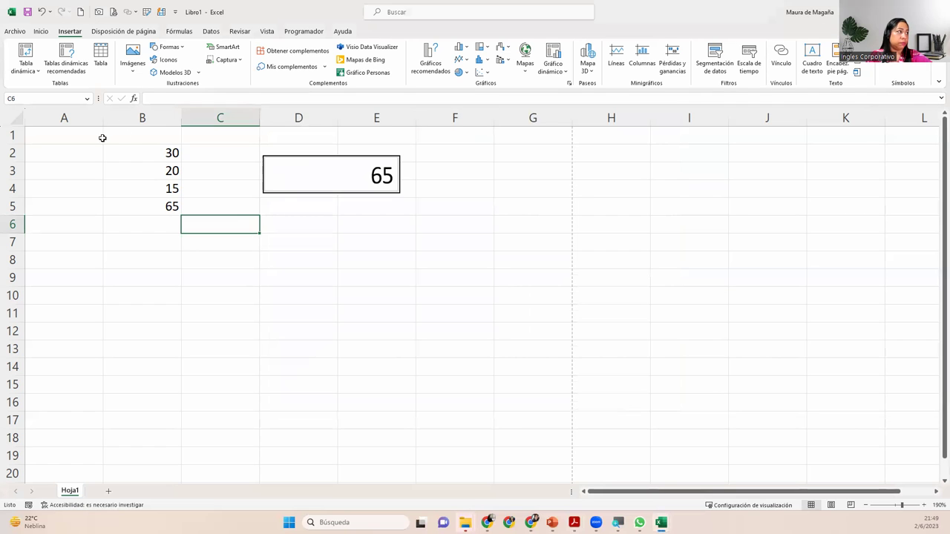
mouse_move(660, 522)
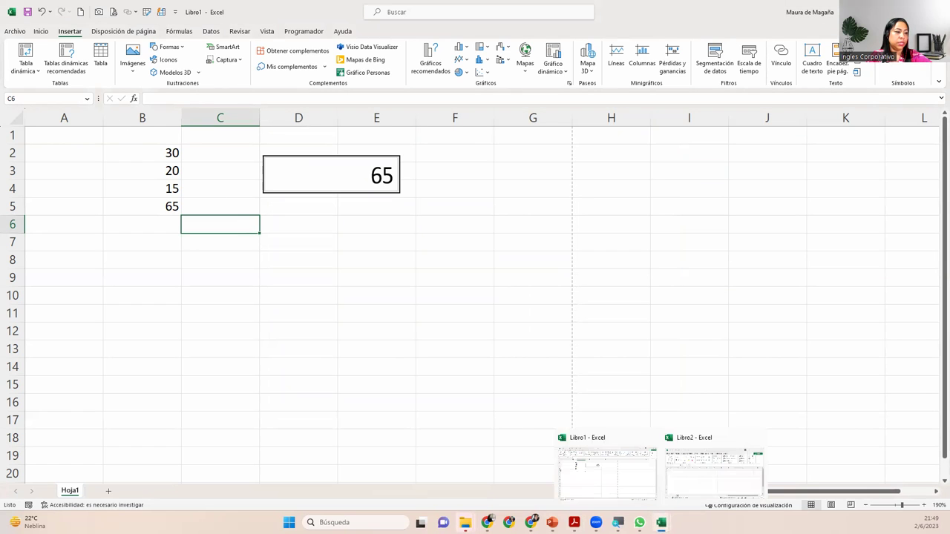
click(665, 440)
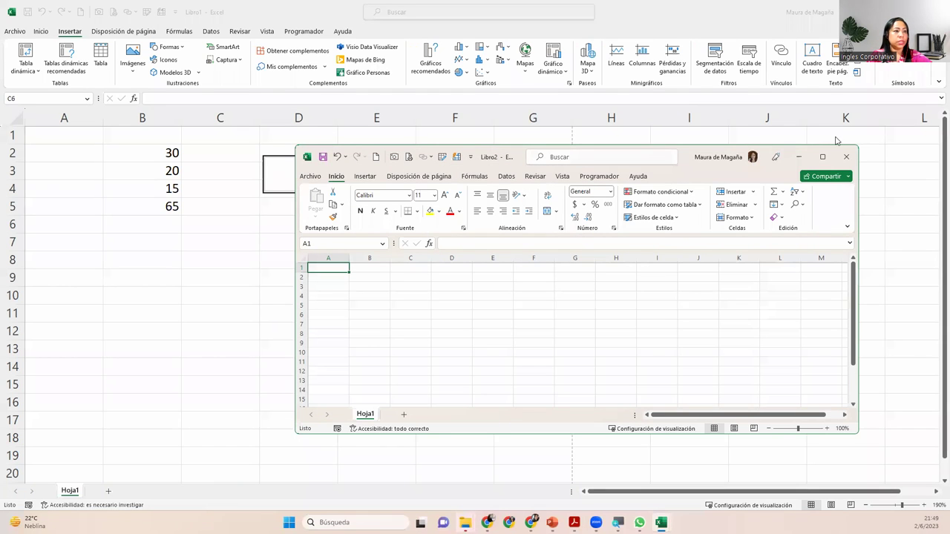
click(847, 157)
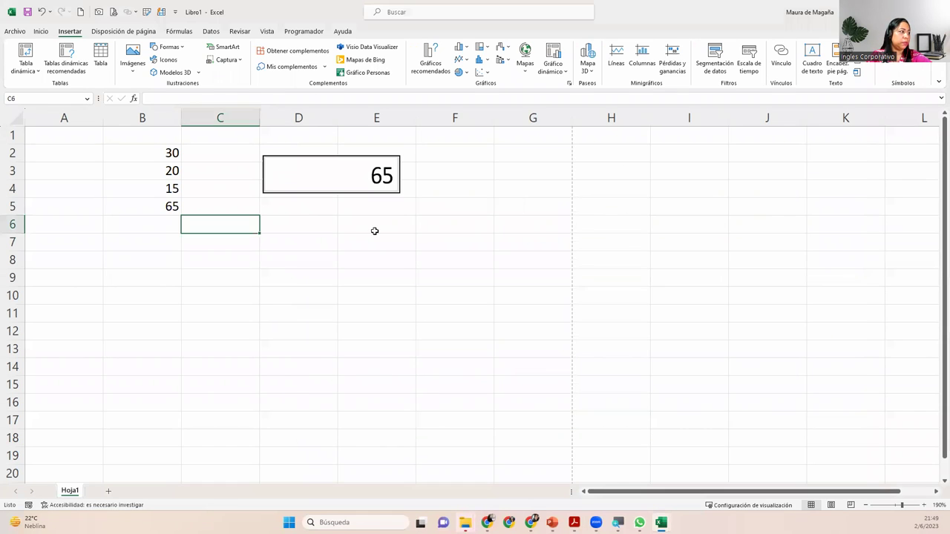
click(193, 241)
click(157, 237)
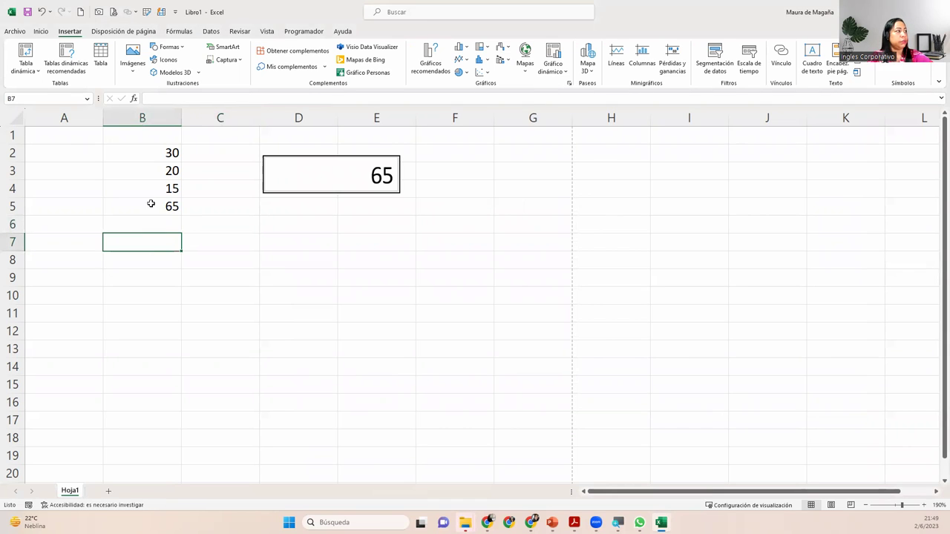
Step: In Save As, browse to Documentos > Inglés Corporativo > Excel Básico G8-EXB-05-2023
click(25, 34)
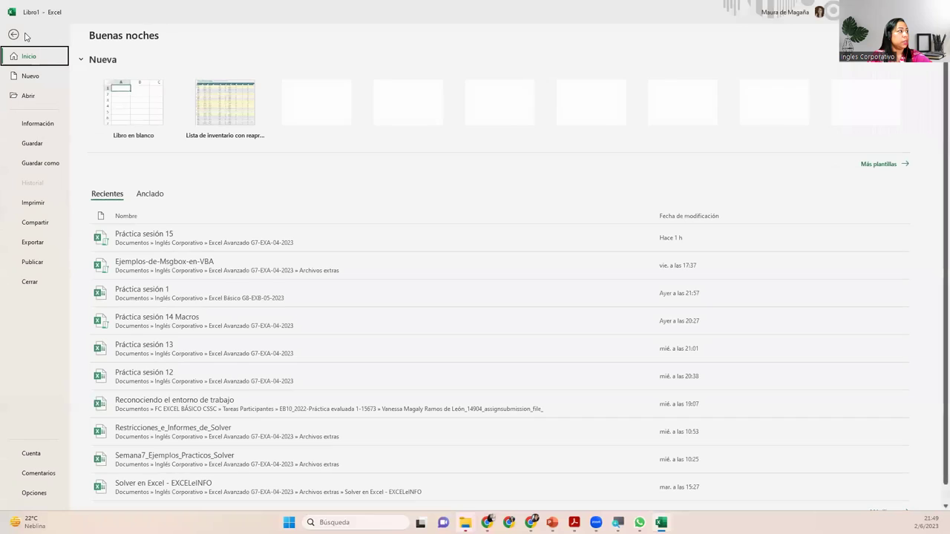
click(34, 161)
click(140, 200)
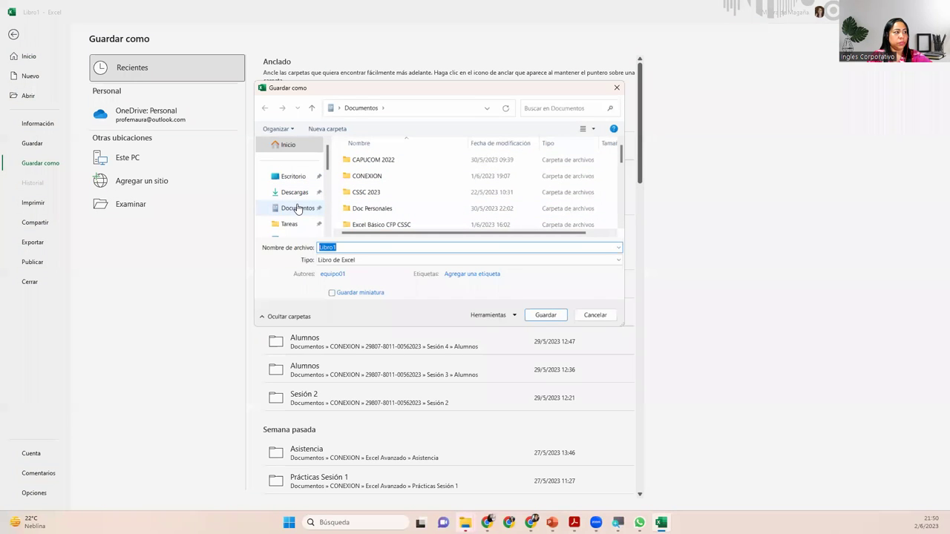
click(301, 208)
click(405, 208)
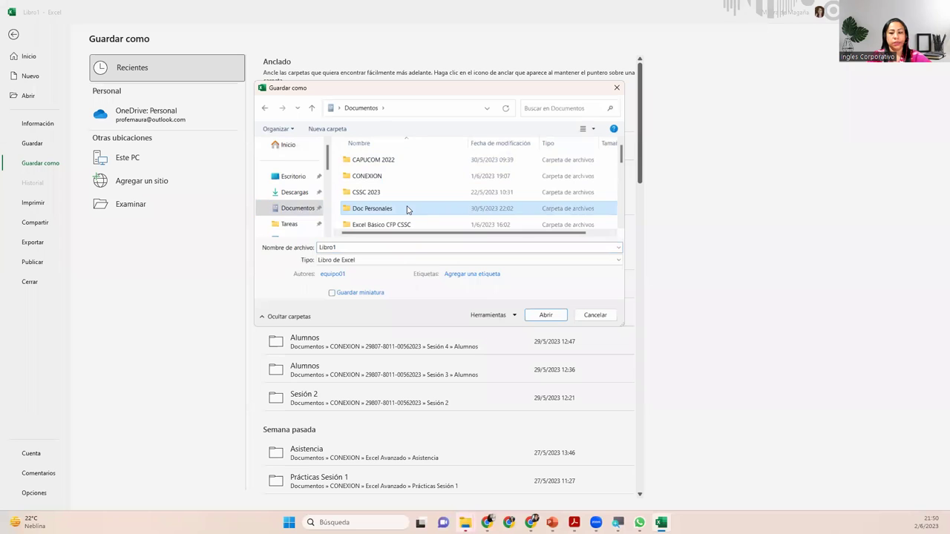
key(i)
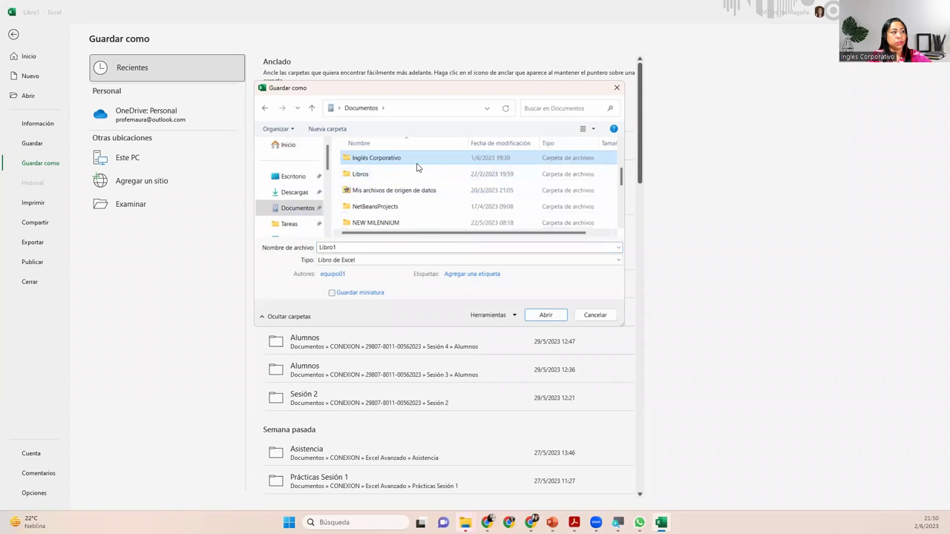
key(Return)
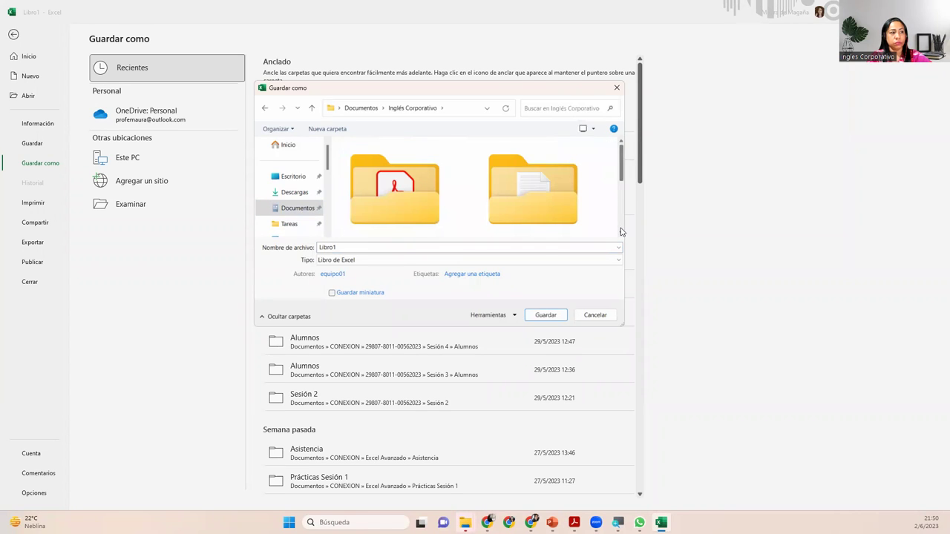
scroll(622, 232, down, 2)
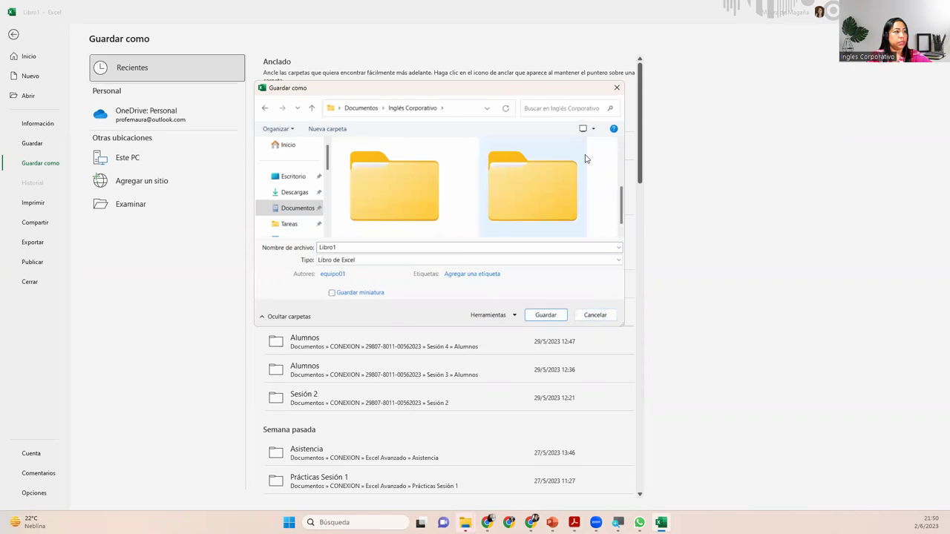
click(592, 128)
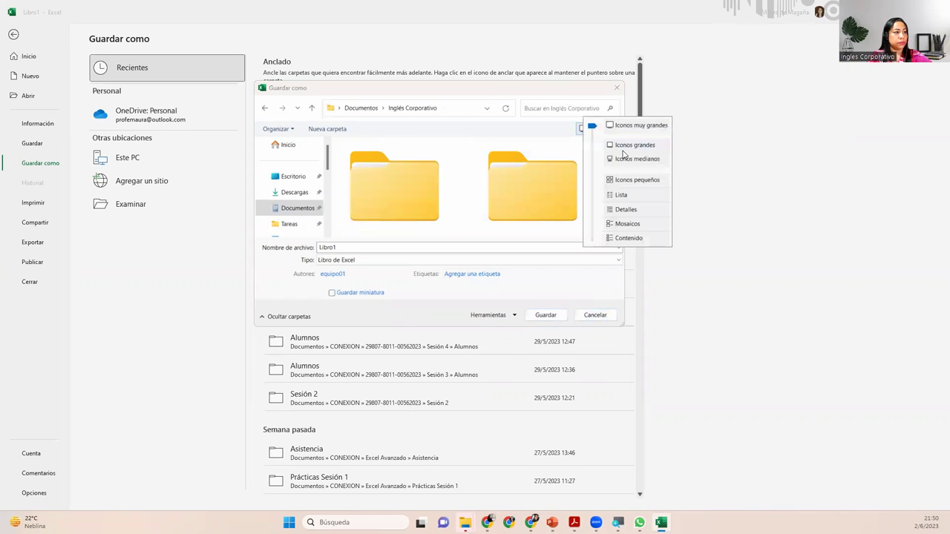
click(628, 210)
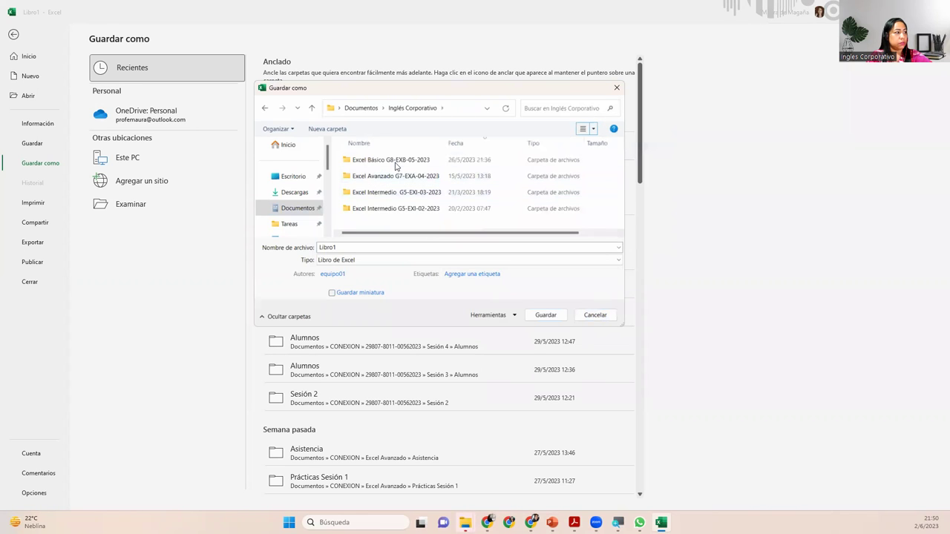
double_click(394, 161)
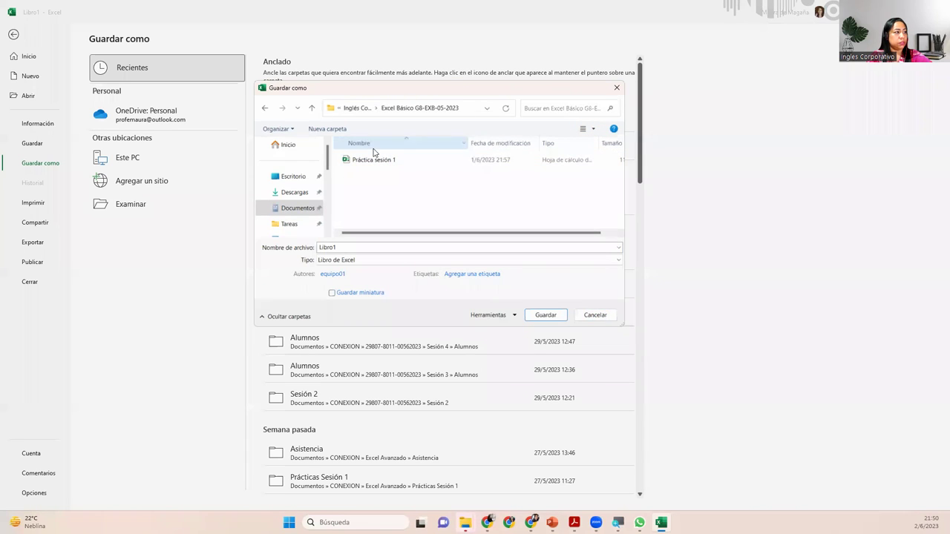
Step: Save the workbook as 'Práctica sesión 2' next to Práctica sesión 1
click(373, 161)
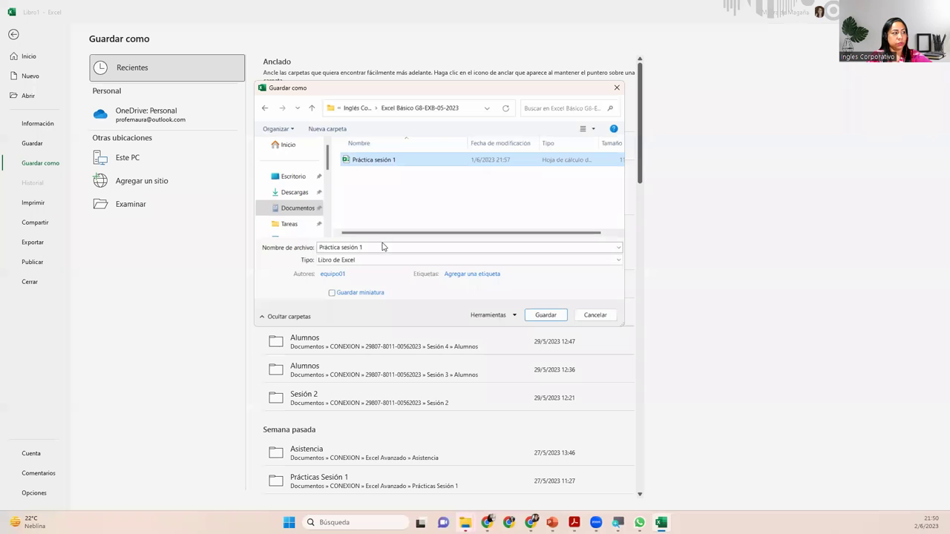
double_click(383, 247)
text(2)
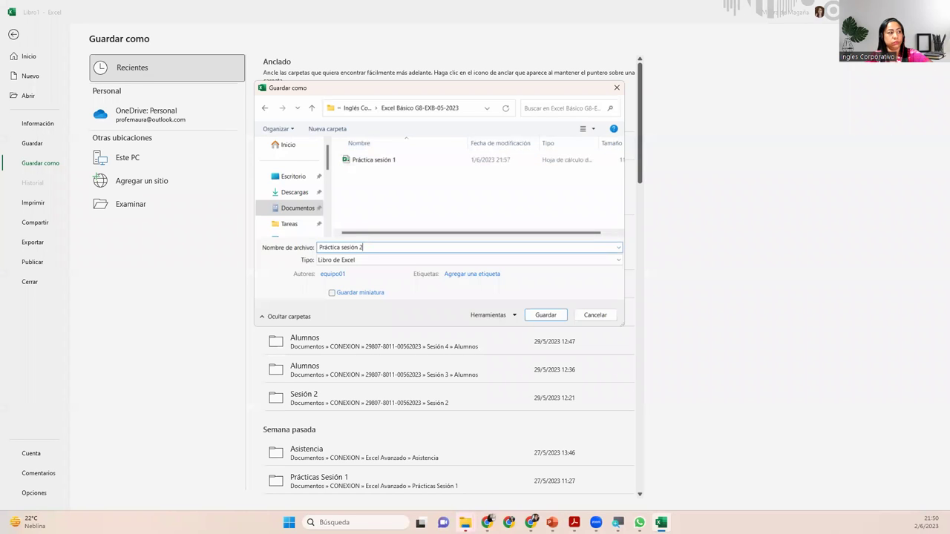
key(Return)
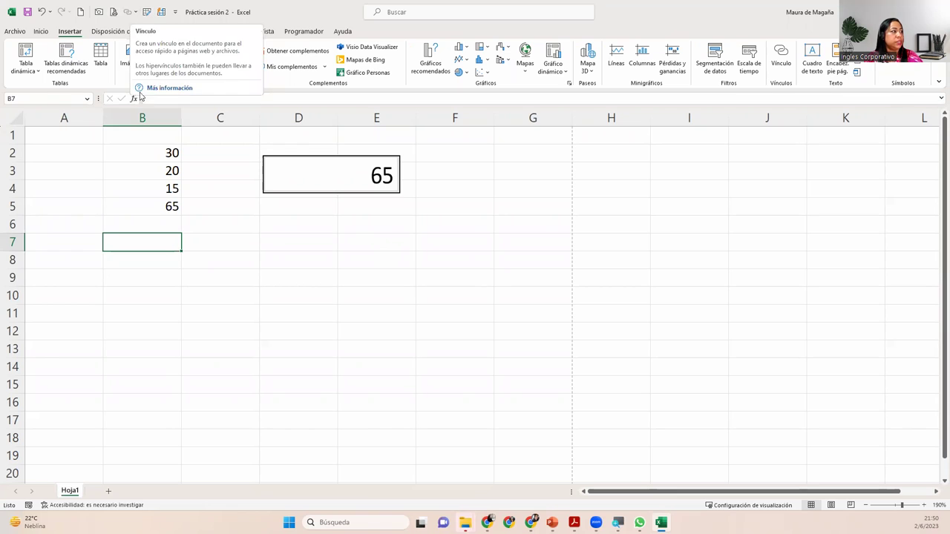
click(149, 152)
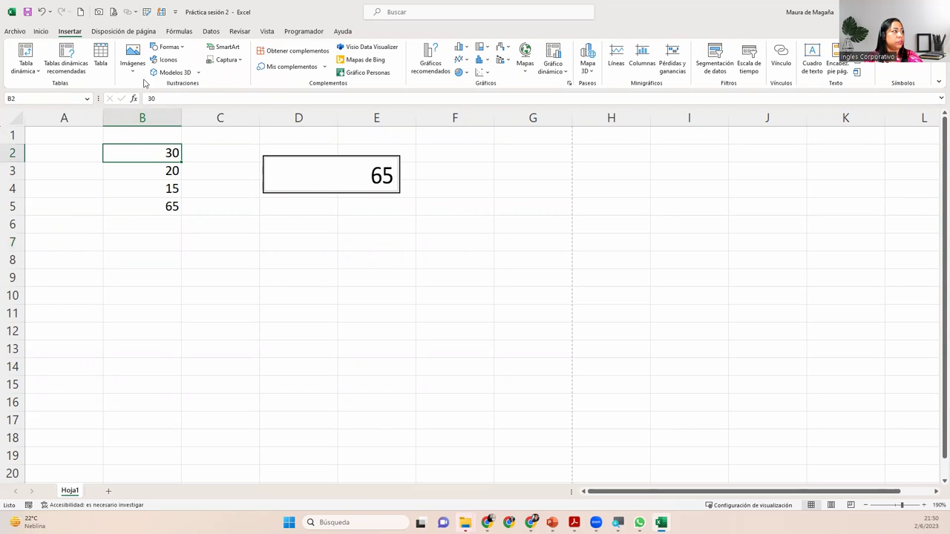
click(137, 13)
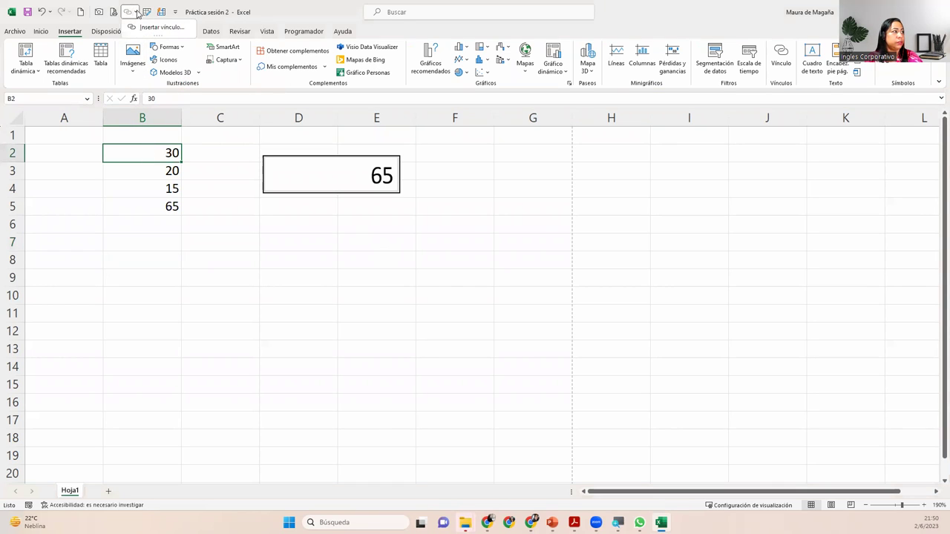
click(141, 27)
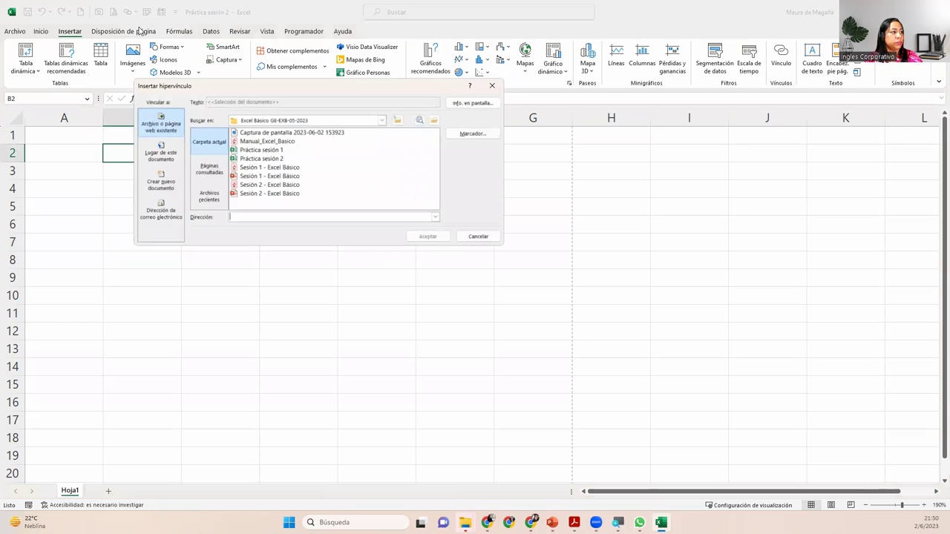
drag(338, 95, 530, 229)
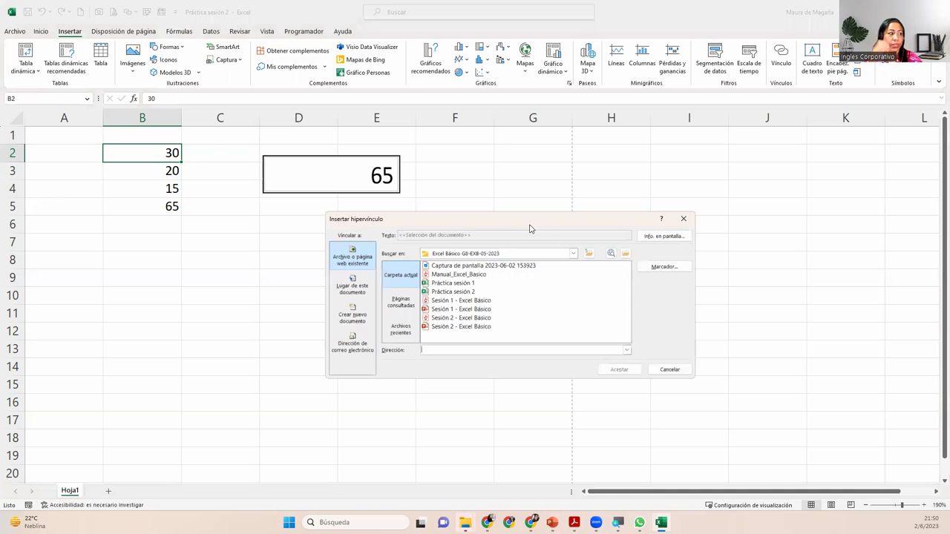
click(684, 219)
click(153, 261)
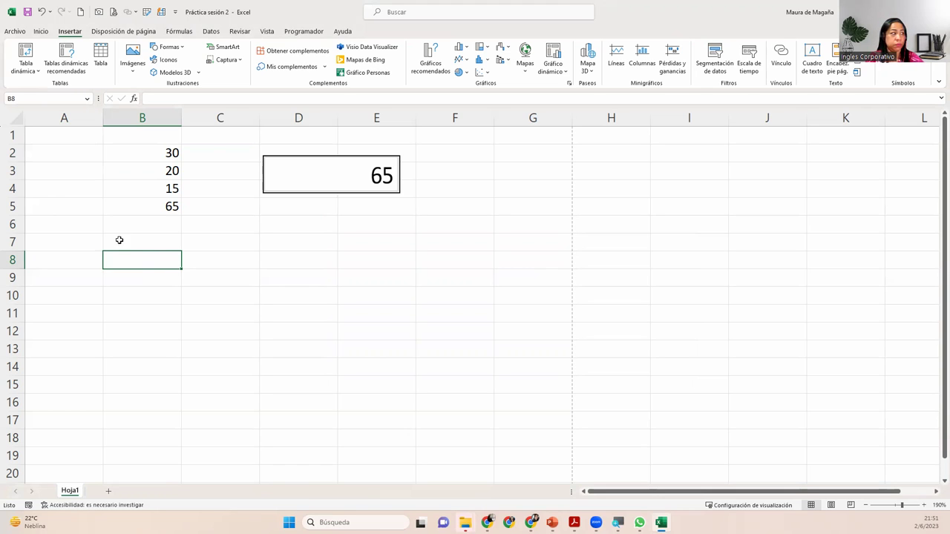
Step: Enter 'Práctica Sesión 1' in cell B7 and autofit column B to the label
click(159, 246)
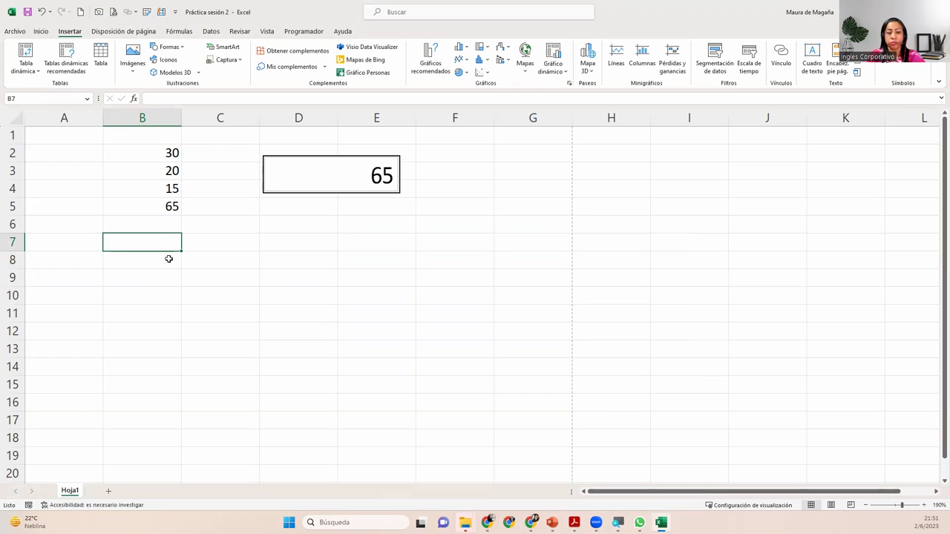
text(V)
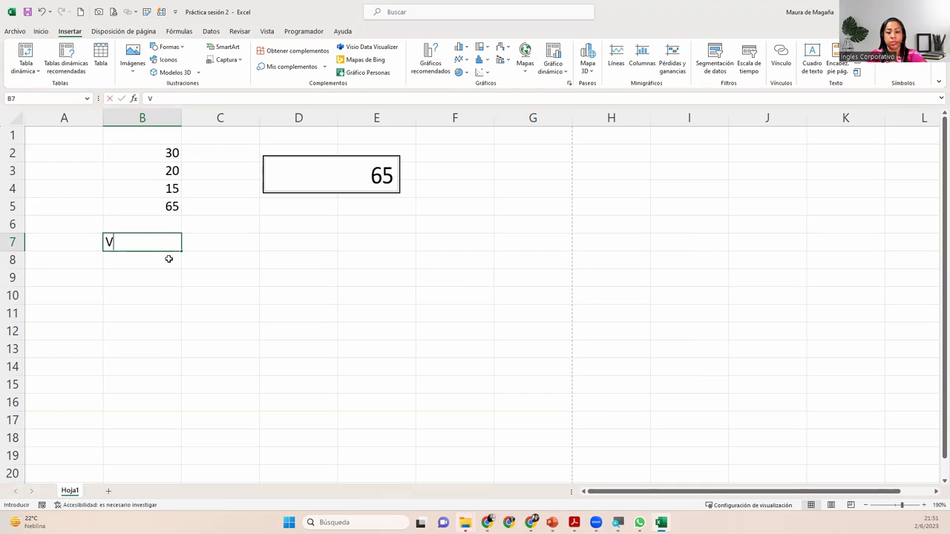
key(BackSpace)
text(Ej)
text(rcicio)
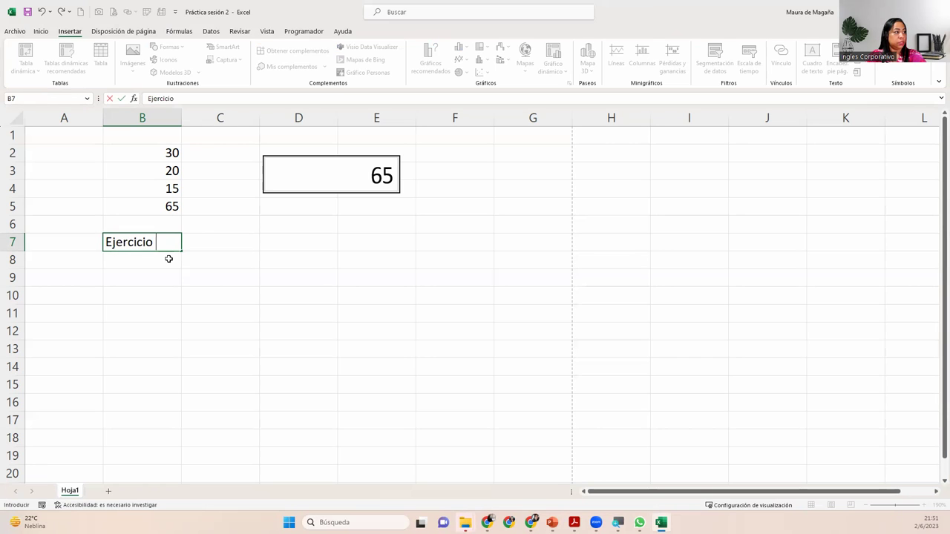
text(o)
key(BackSpace)
text(práctico 1)
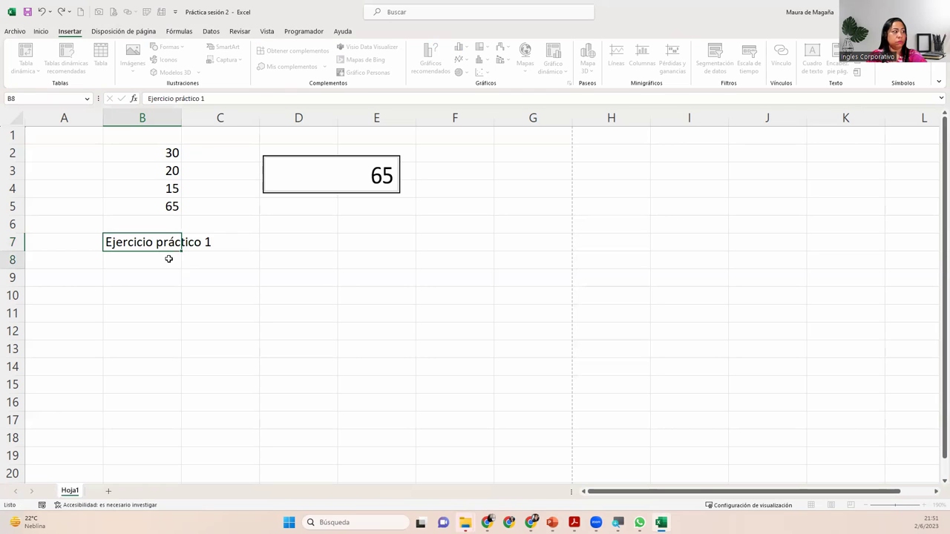
key(Return)
key(Up)
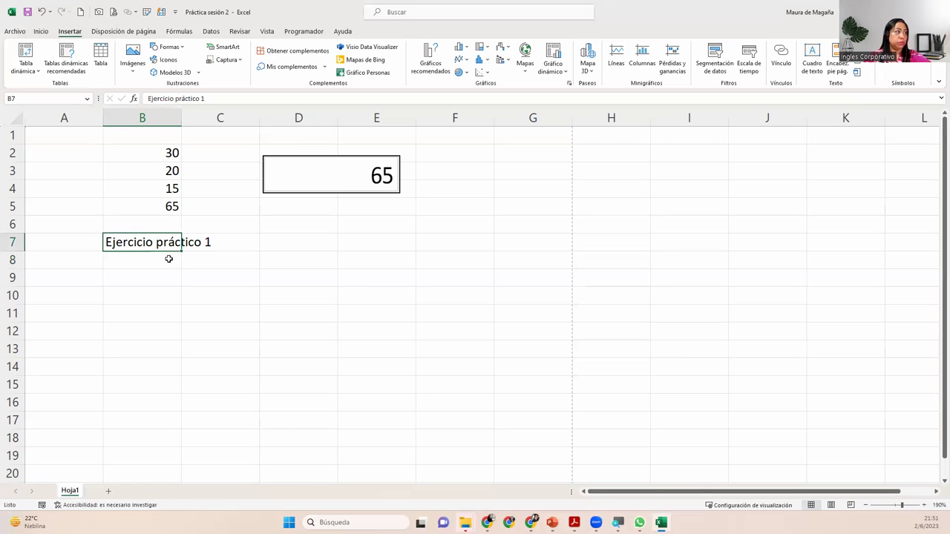
text(Práctica Sesi)
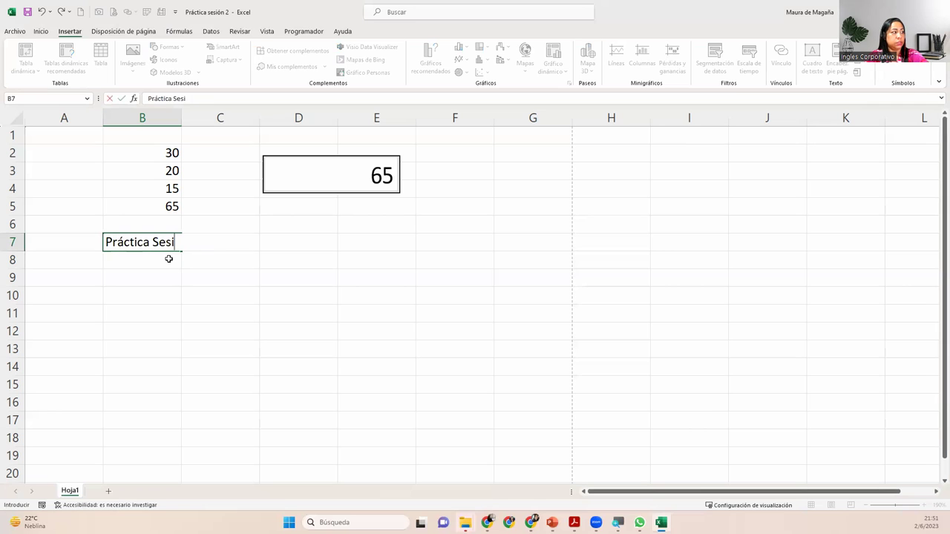
key(Return)
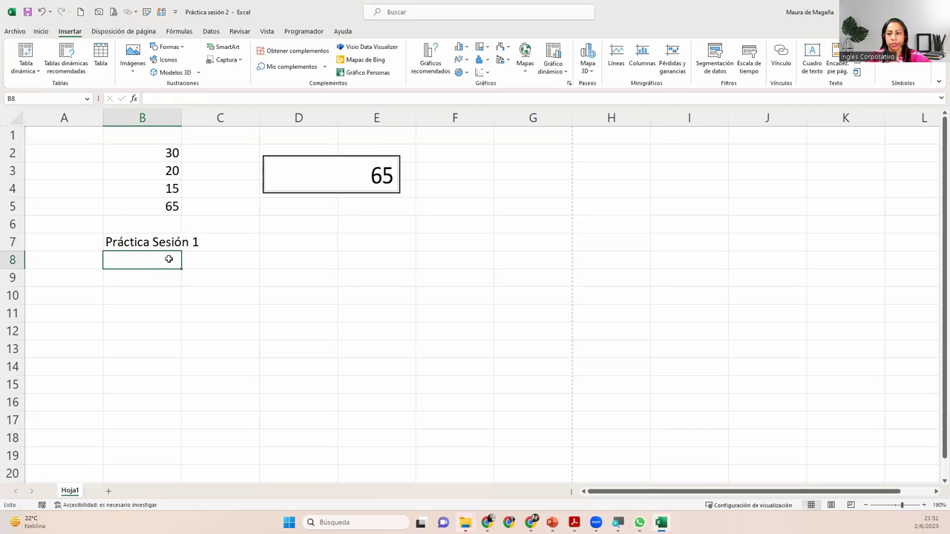
double_click(185, 117)
click(186, 243)
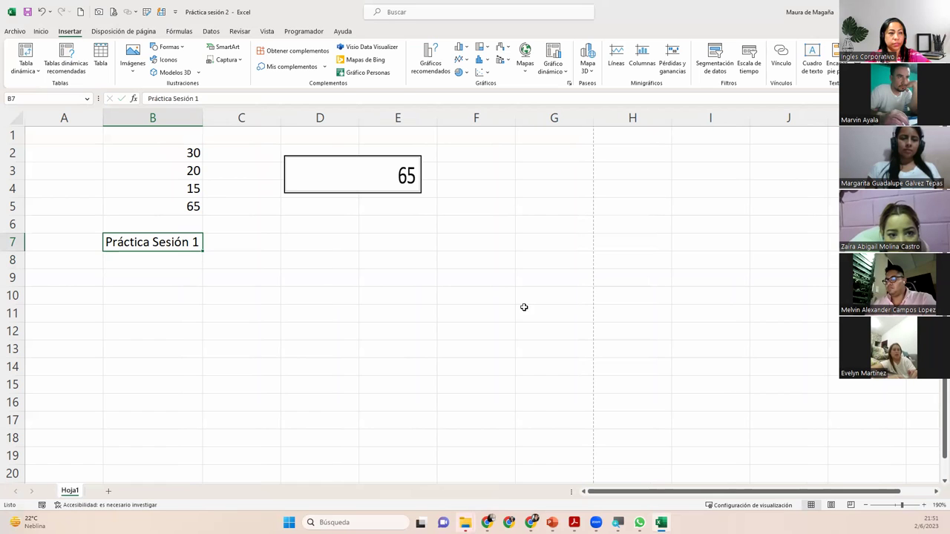
Step: Hyperlink B7 to Práctica sesión 1.xlsx, follow it, then close that workbook to return
click(128, 13)
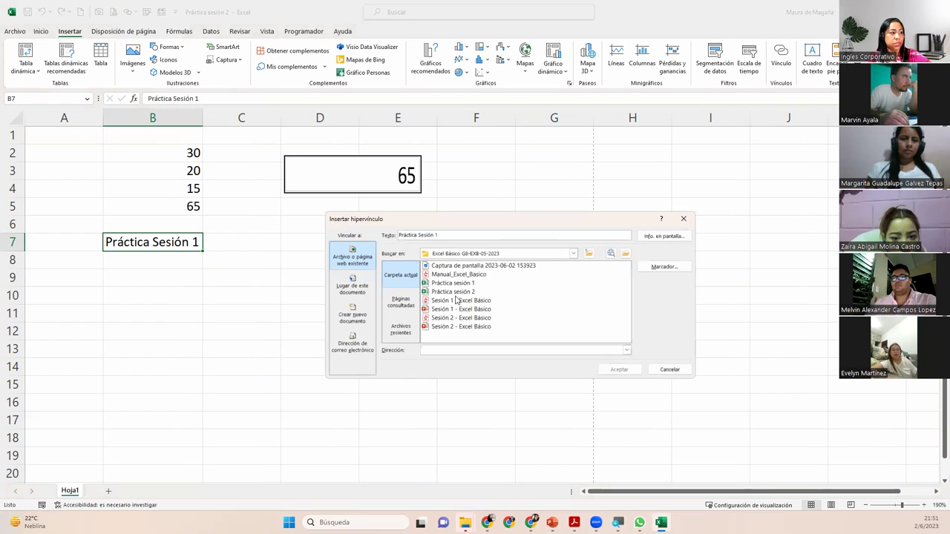
click(454, 282)
click(610, 371)
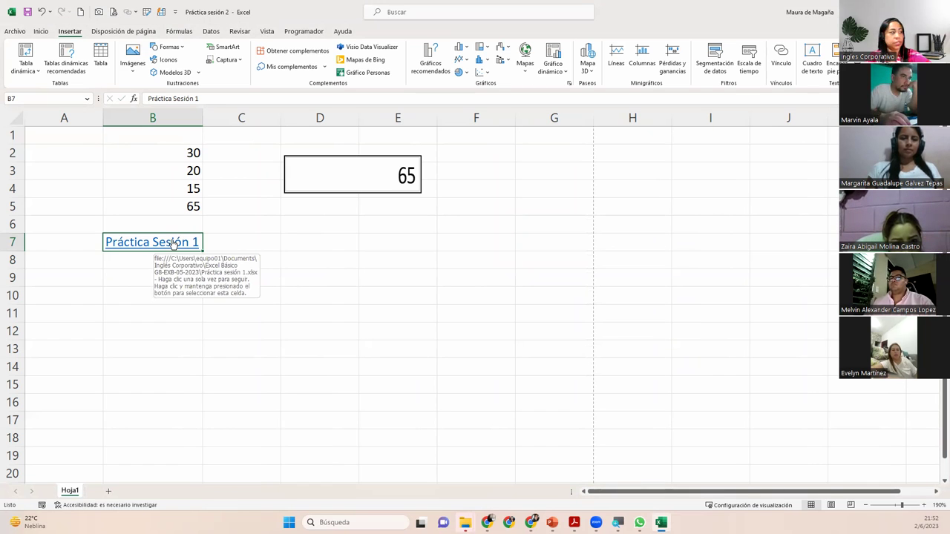
click(173, 244)
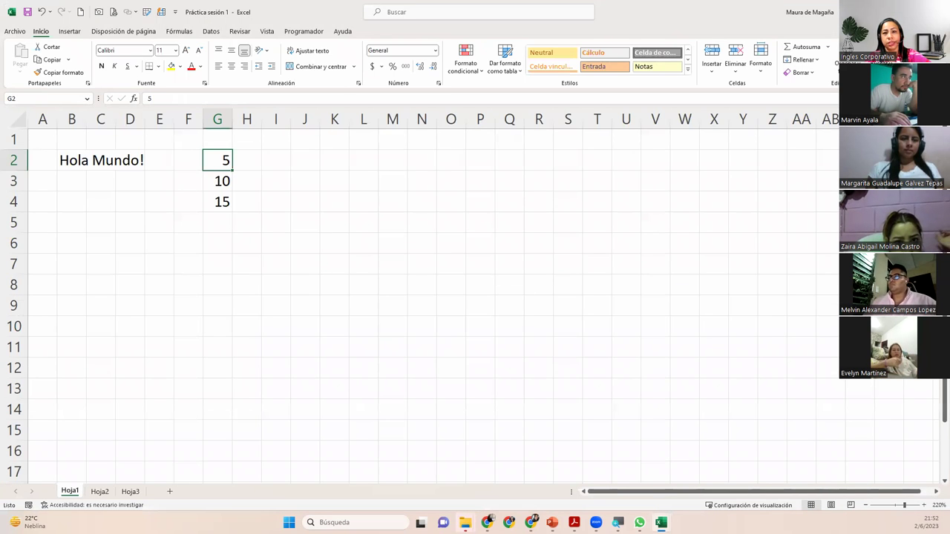
key(ctrl+w)
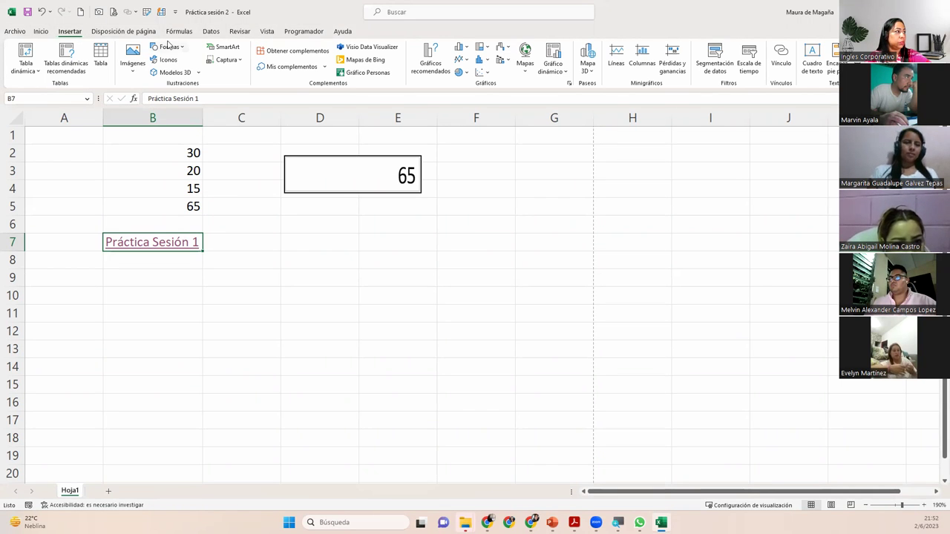
Step: Browse the page layout, data, home, view and review ribbon tabs, ending on Insertar
click(147, 31)
click(210, 31)
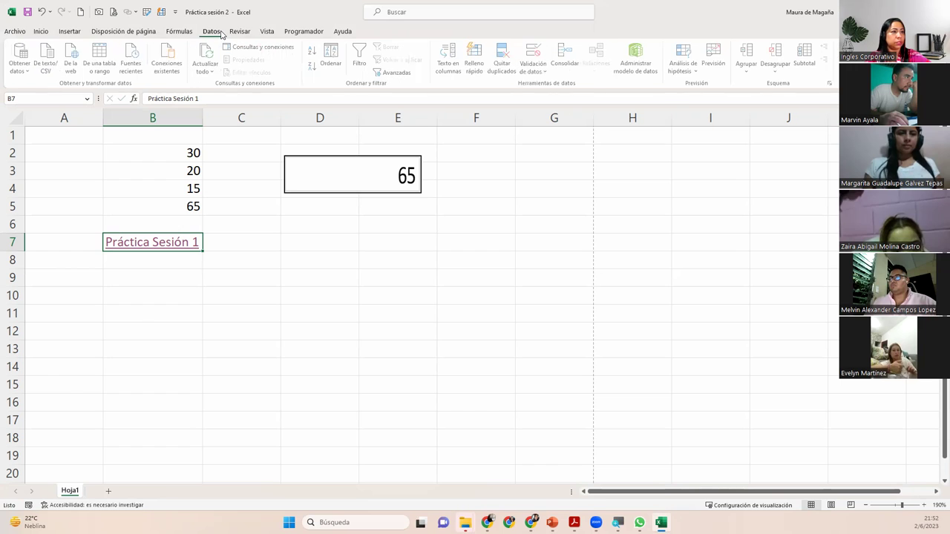
click(41, 31)
click(267, 34)
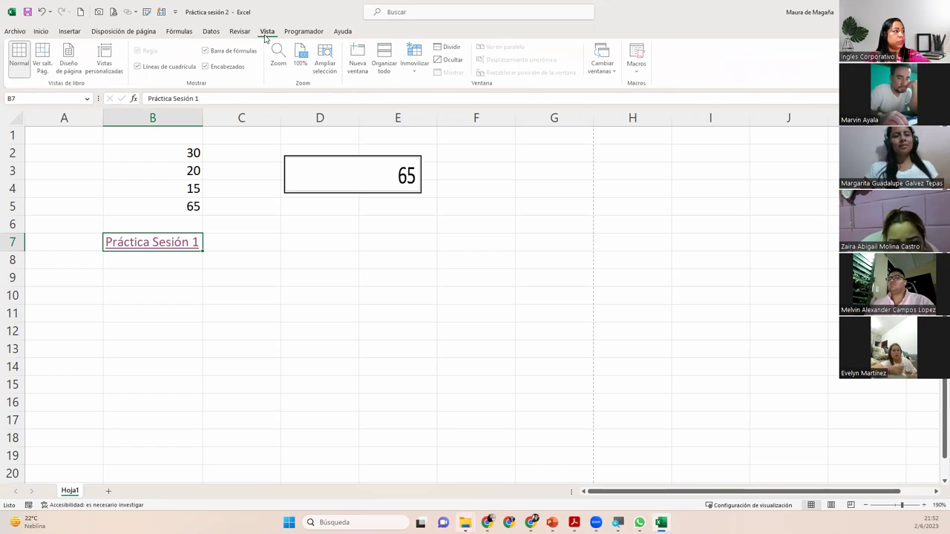
click(239, 32)
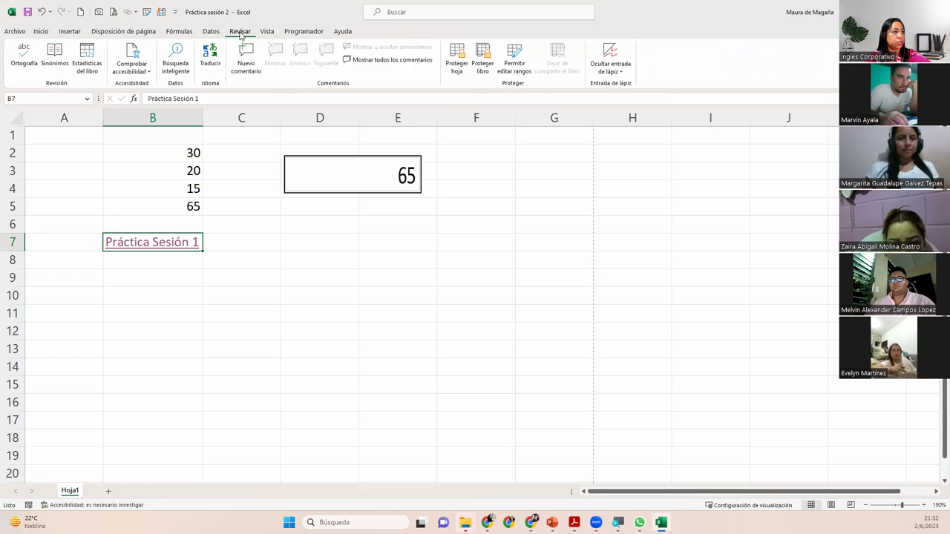
click(221, 32)
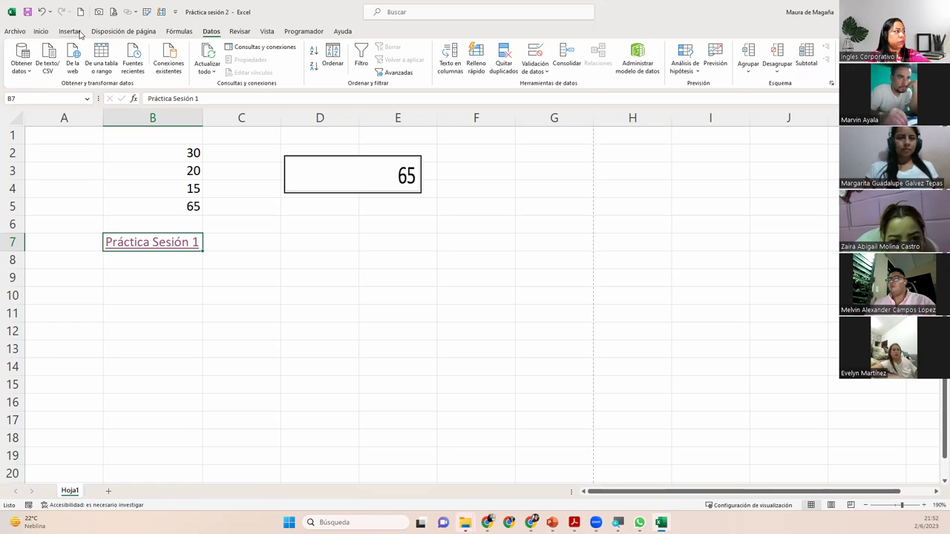
click(77, 33)
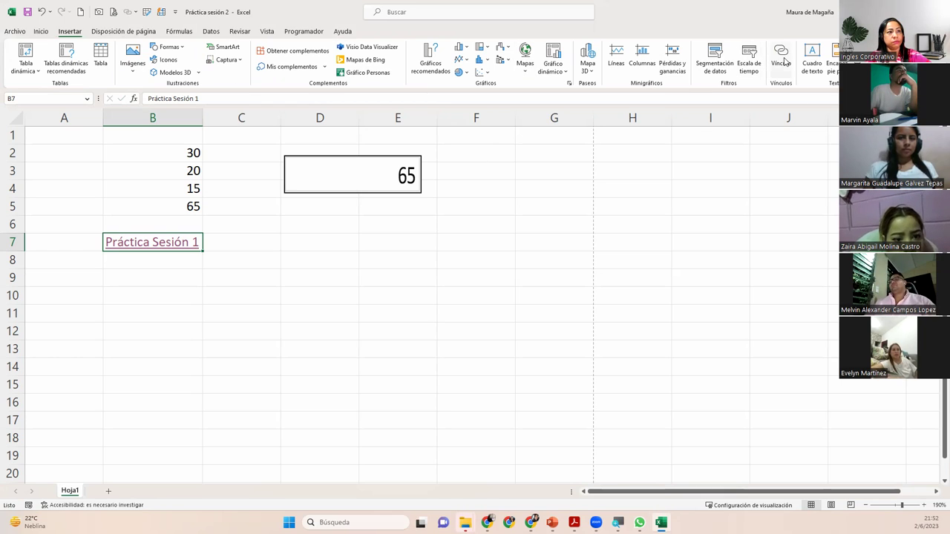
Step: Inspect the B7 link's settings without changing them, then return to cell B7
click(785, 62)
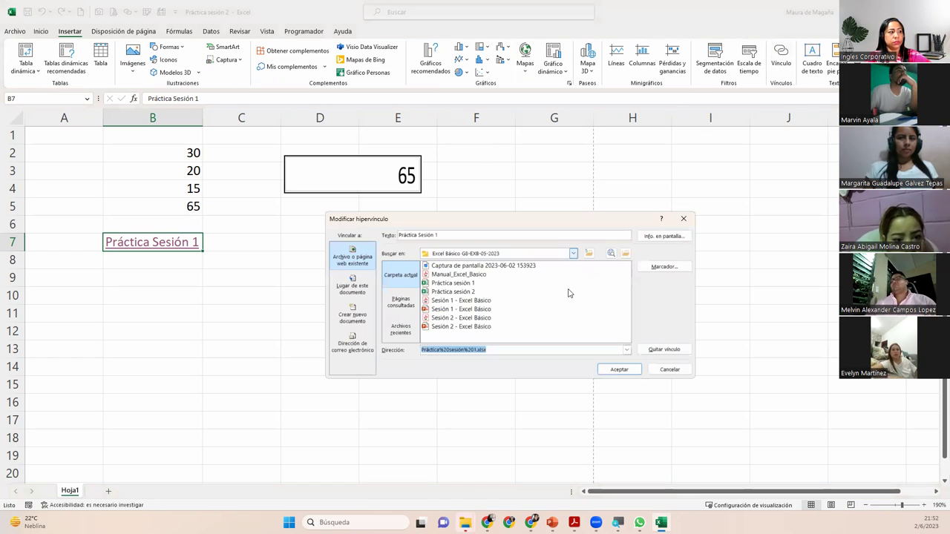
click(463, 284)
click(683, 219)
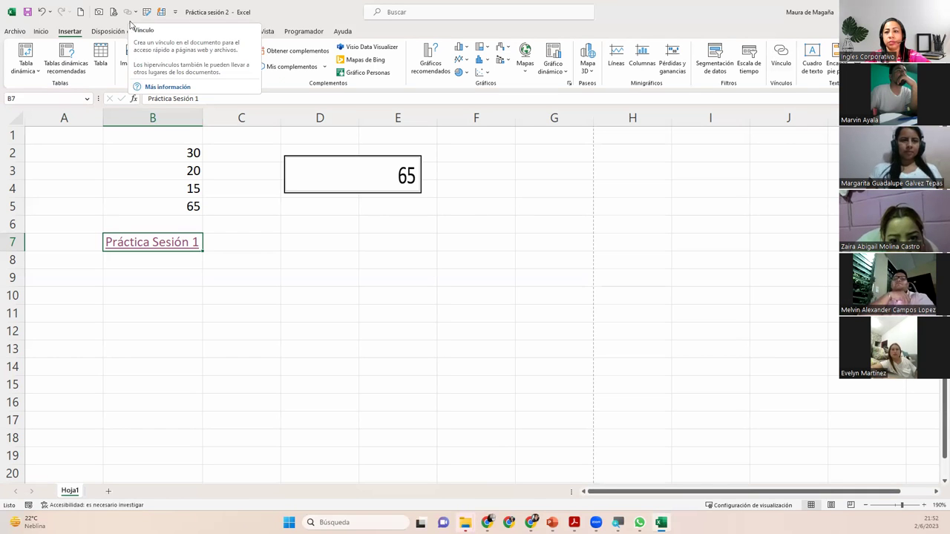
click(41, 31)
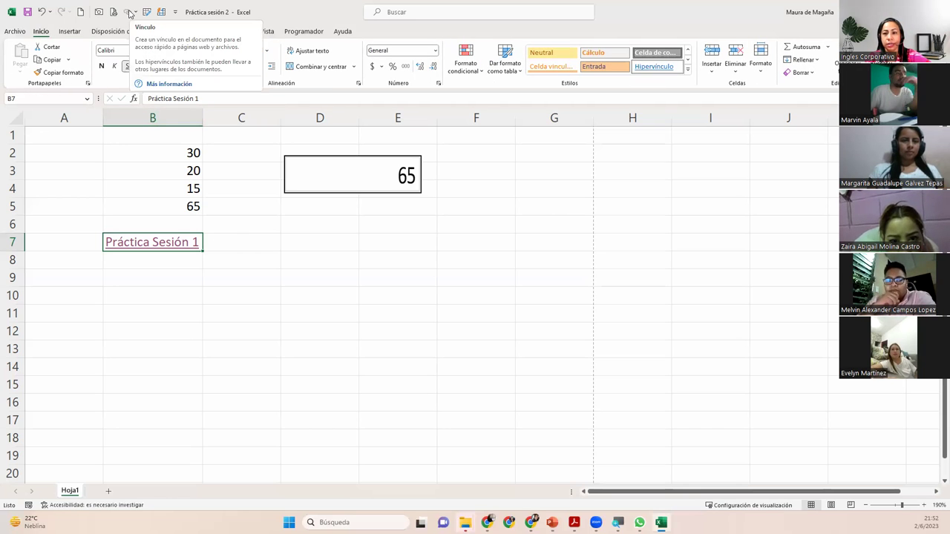
click(231, 248)
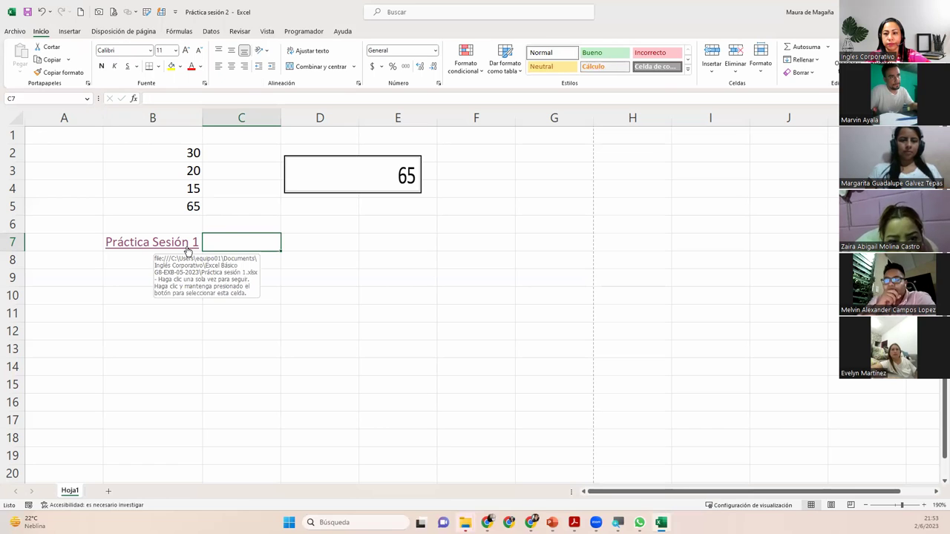
click(254, 267)
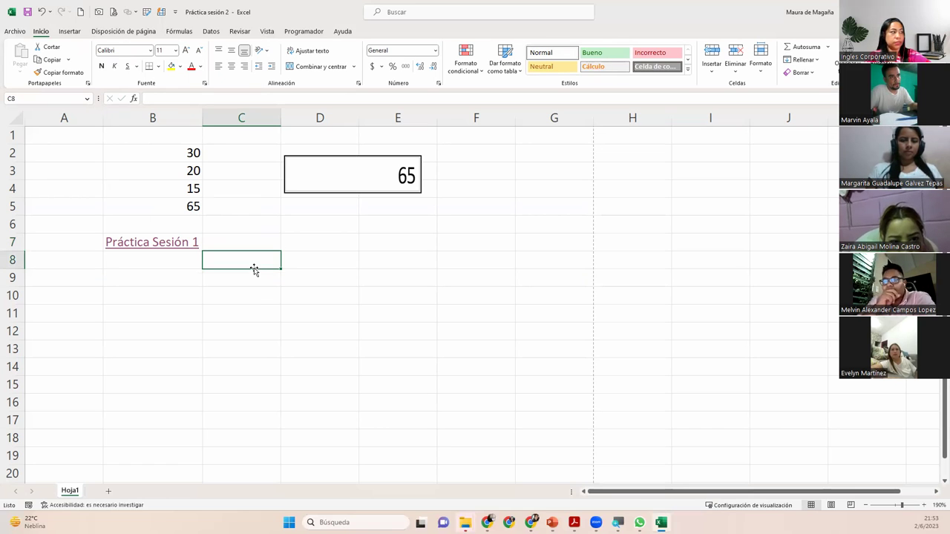
key(Up)
key(Left)
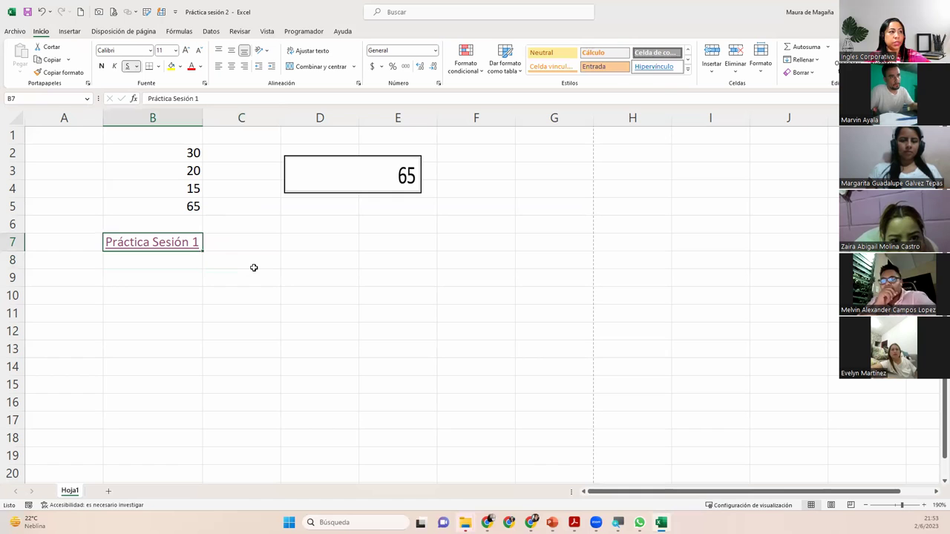
Step: Relink B7's Práctica Sesión 1 label to the Práctica sesión 1.xlsx file
click(129, 11)
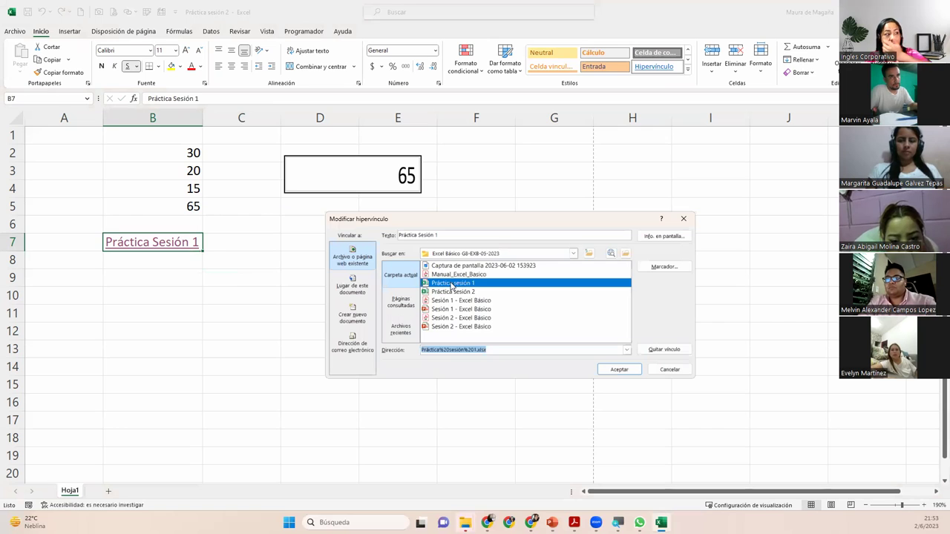
click(452, 283)
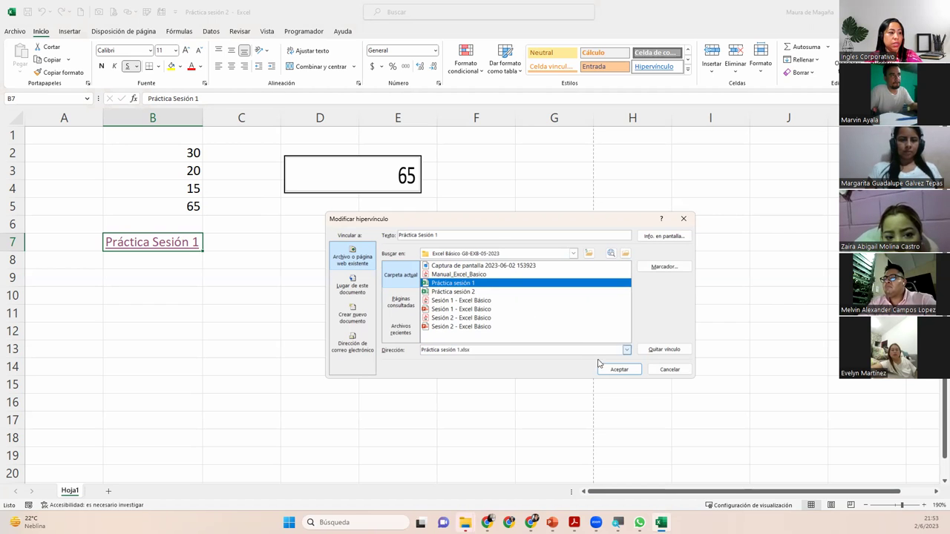
click(619, 369)
click(317, 278)
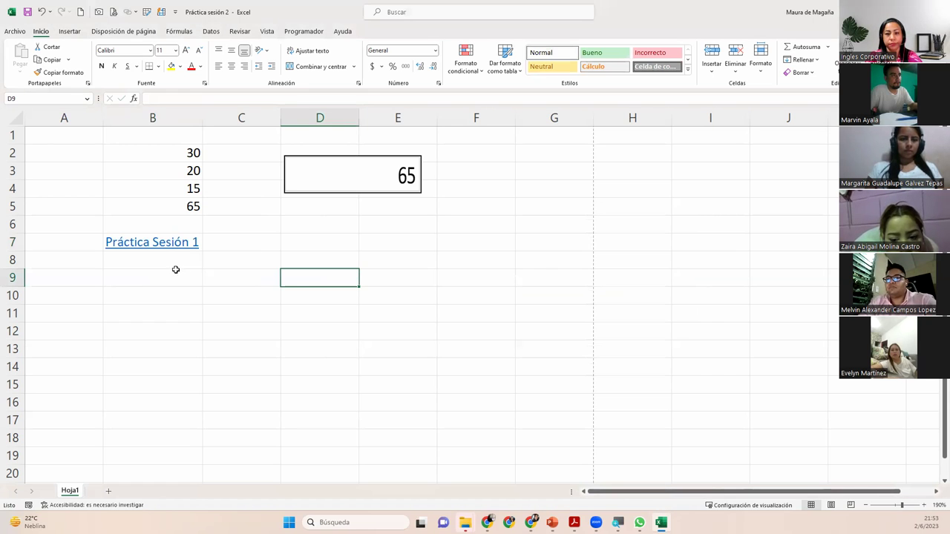
Step: Enter 1 in D7 and try Relleno rápido on D7:D12, dismissing the no-pattern warning
click(246, 257)
click(176, 268)
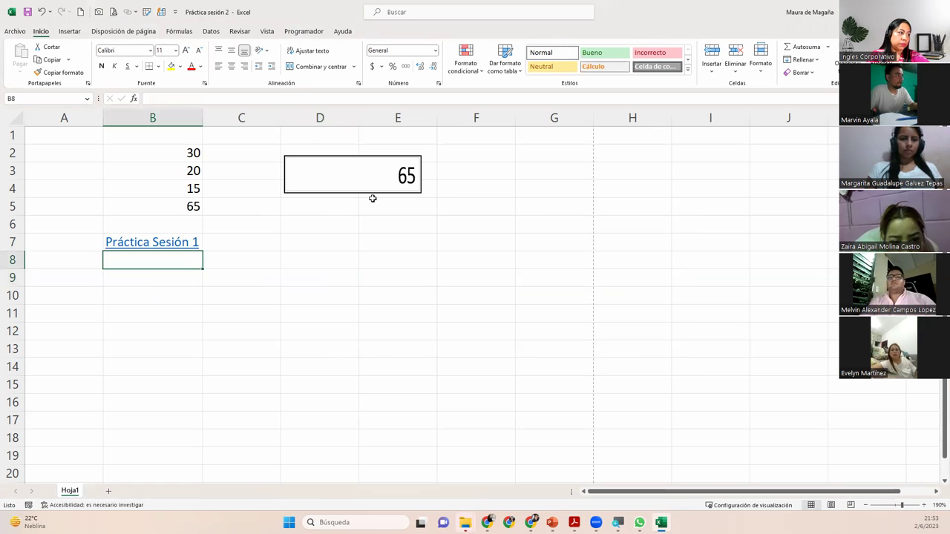
click(336, 243)
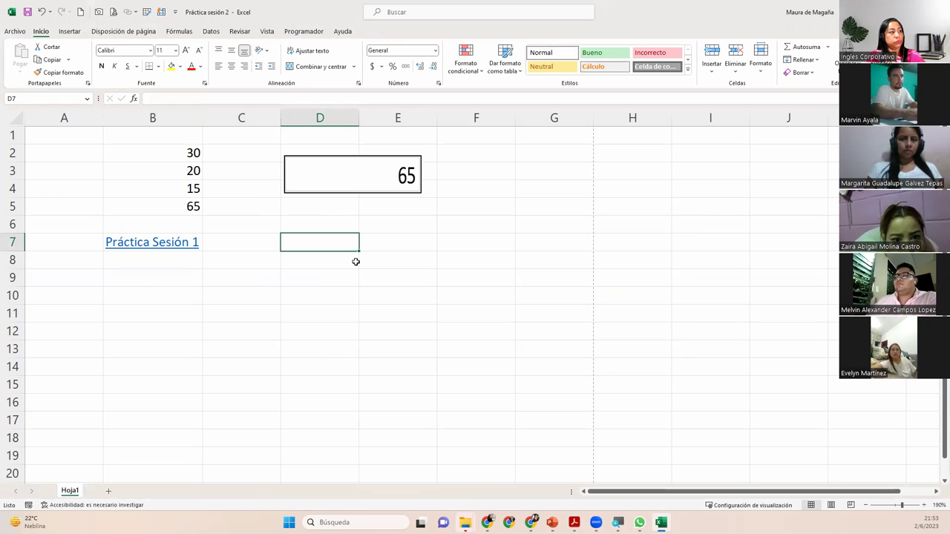
text(1)
key(Return)
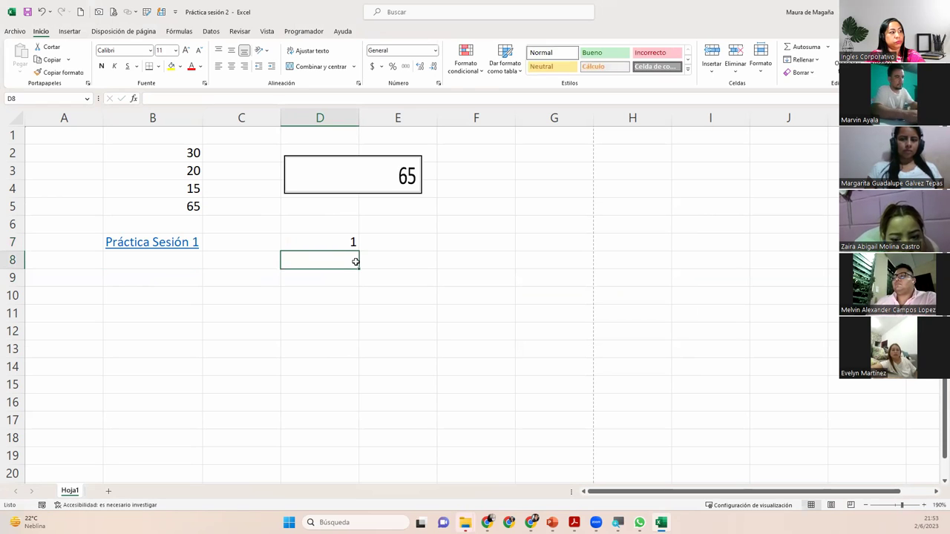
drag(350, 242, 347, 331)
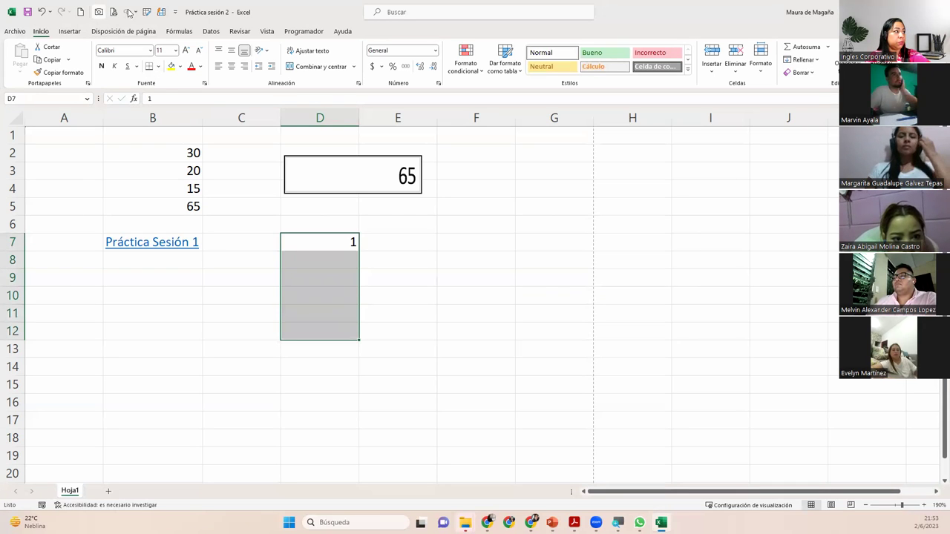
click(168, 14)
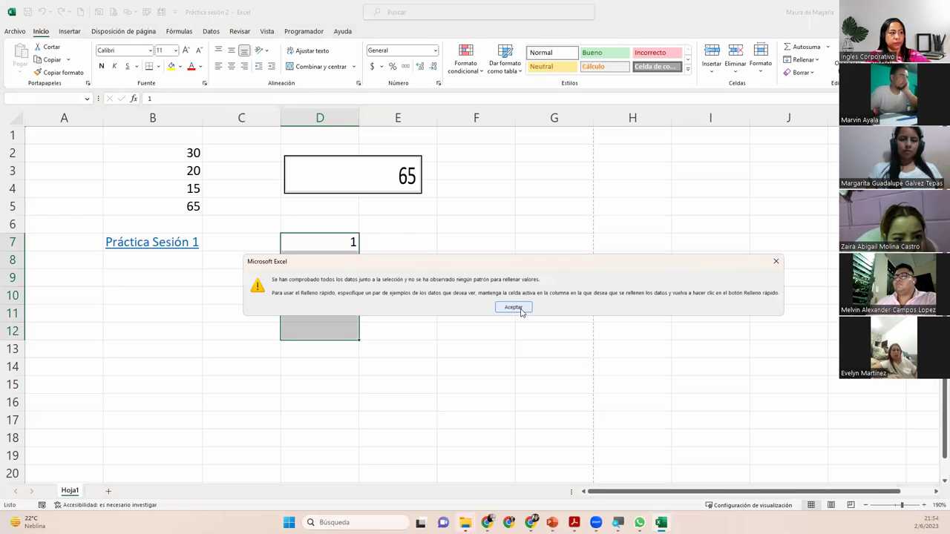
click(513, 308)
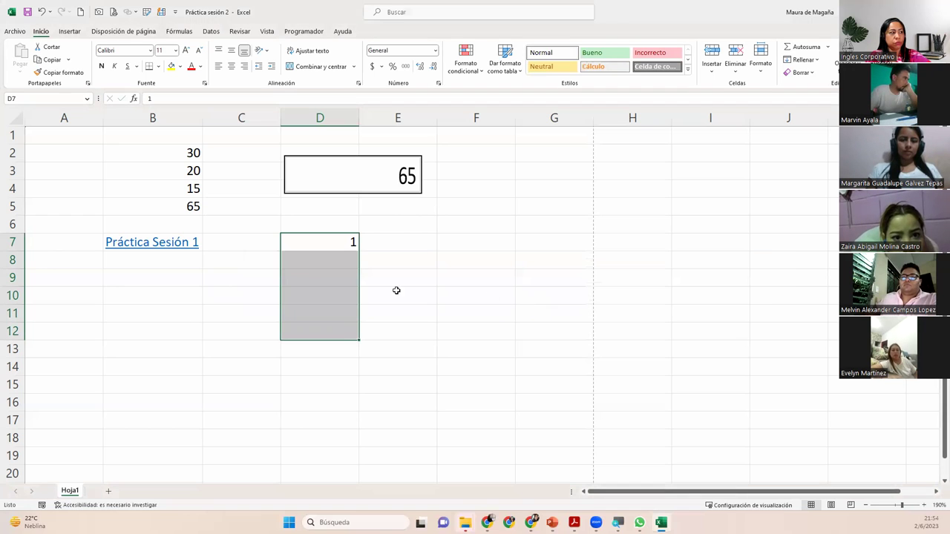
Step: Enter 2 in D8 and retry Relleno rápido on D7:D14, dismissing the warning again
click(331, 261)
text(2)
key(Return)
drag(343, 247, 347, 375)
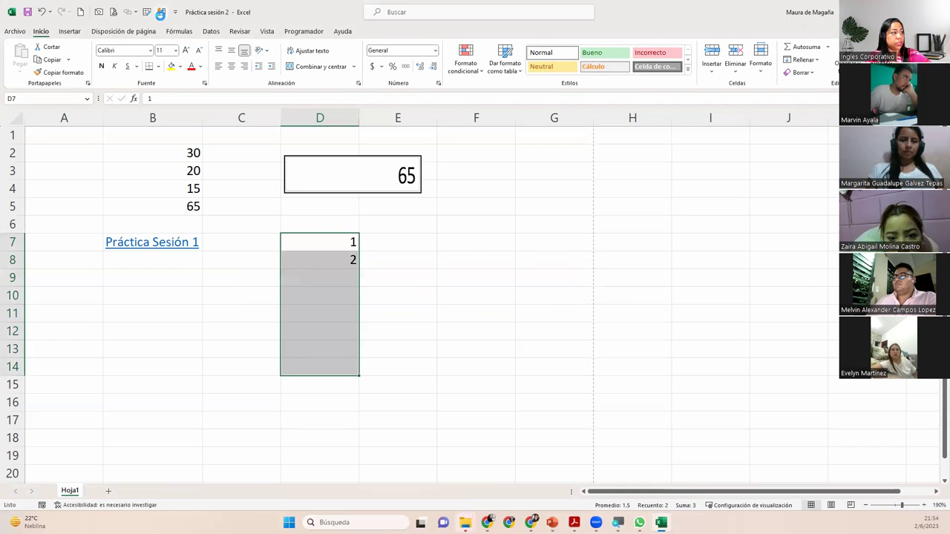
click(160, 12)
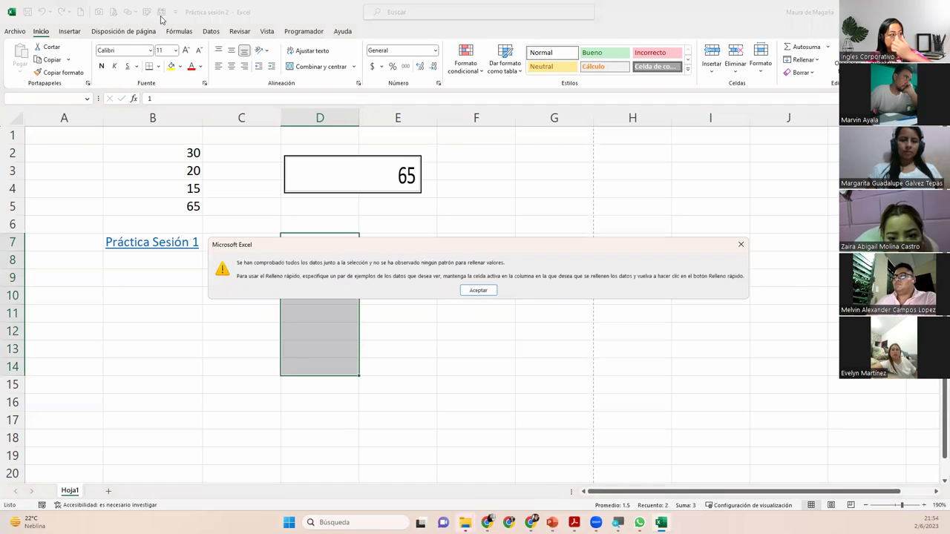
click(479, 291)
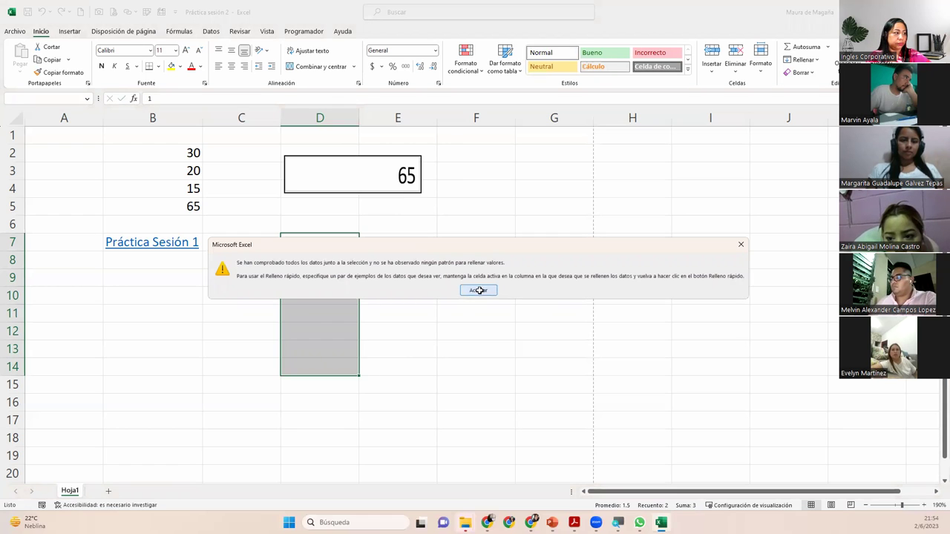
click(340, 244)
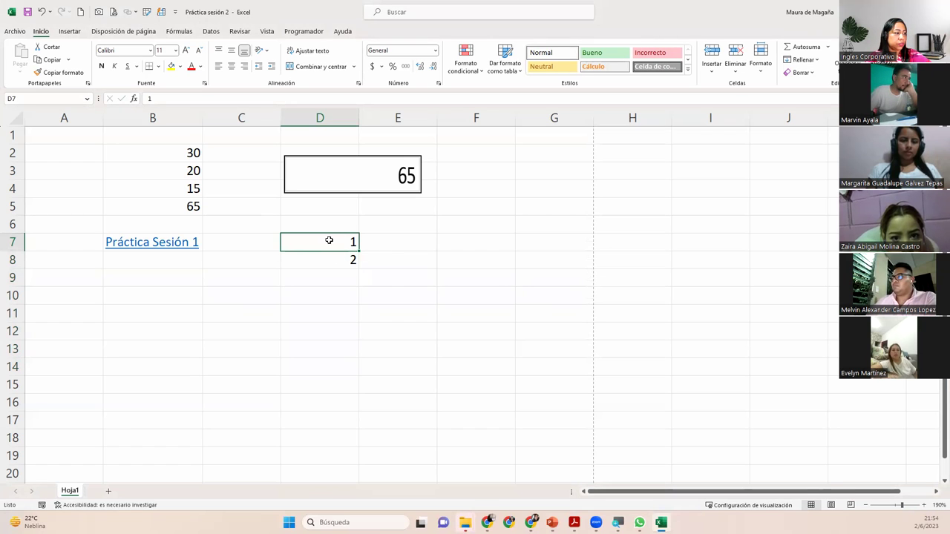
Step: Drag the D7:D8 pair's fill handle down to D15, producing 1 through 9
drag(336, 245, 362, 265)
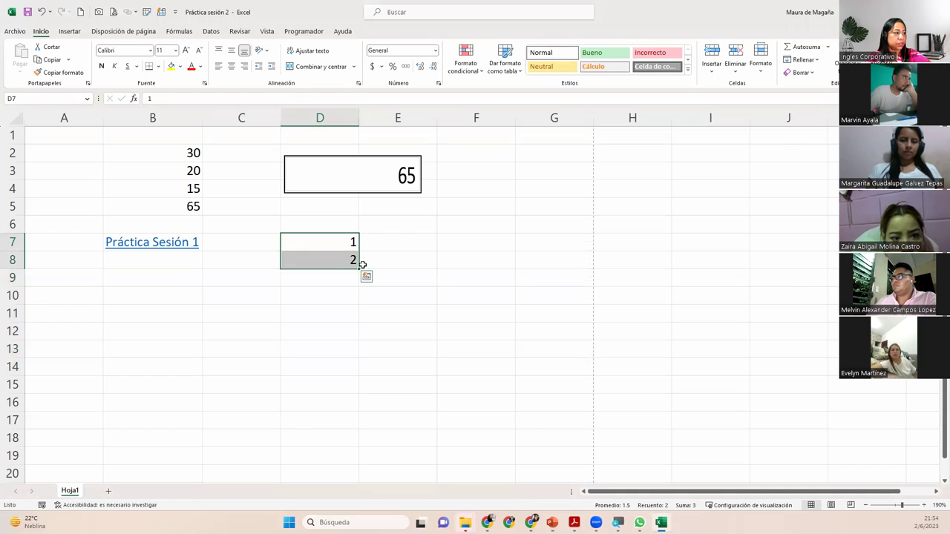
drag(359, 270, 364, 400)
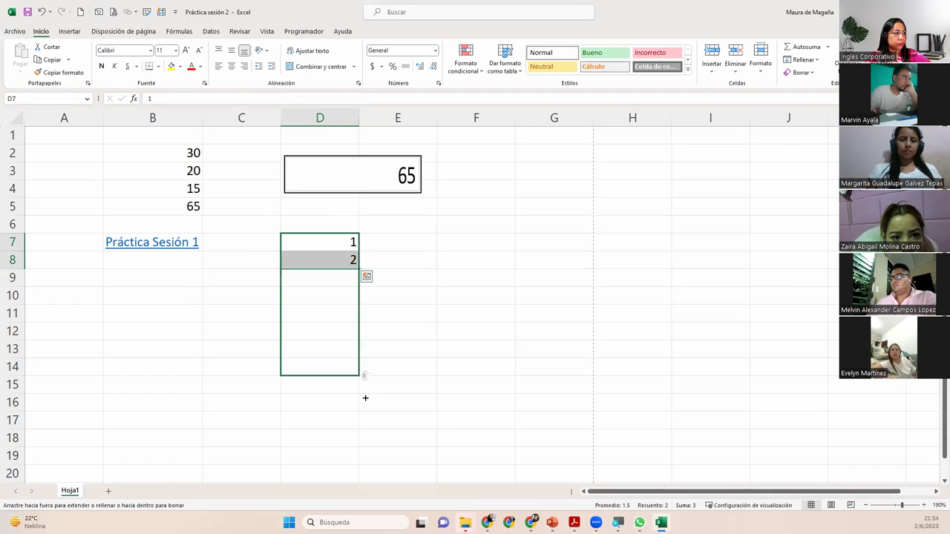
click(334, 259)
click(325, 239)
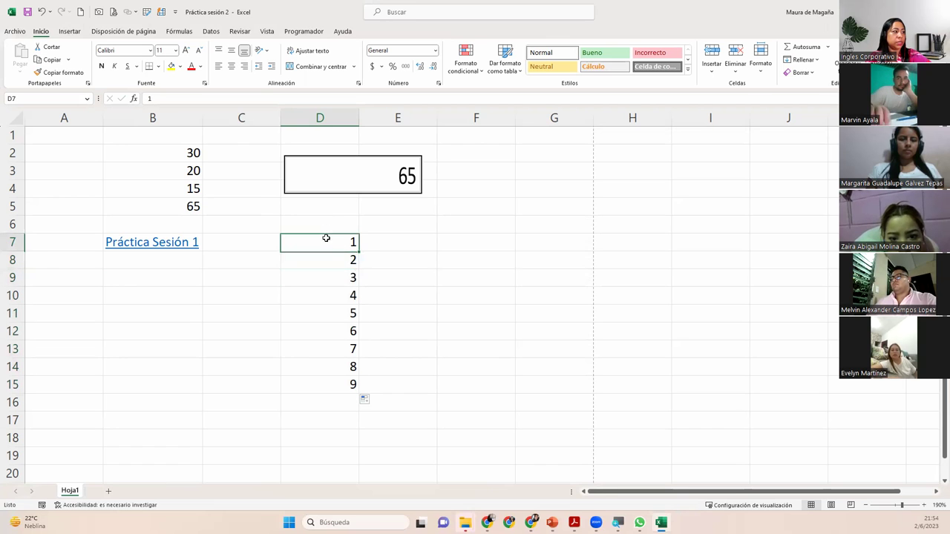
click(465, 239)
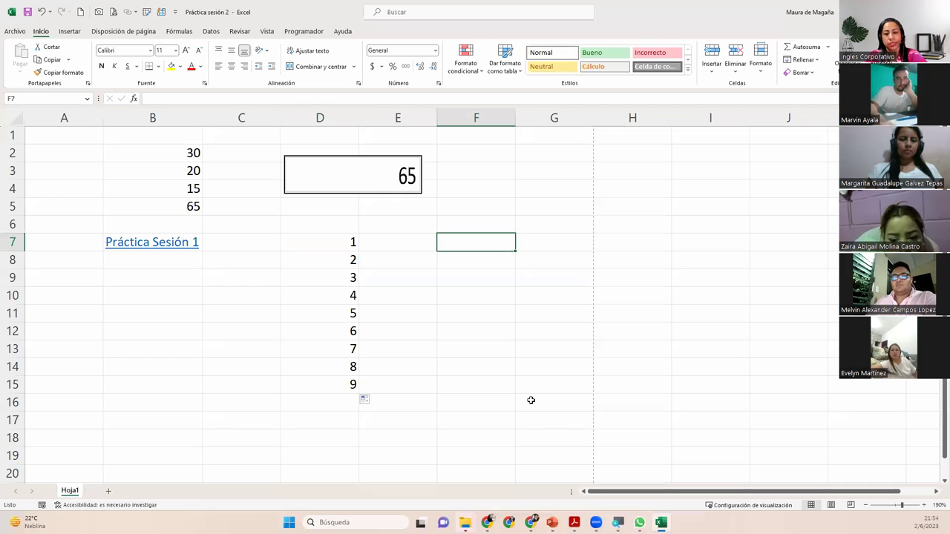
click(411, 244)
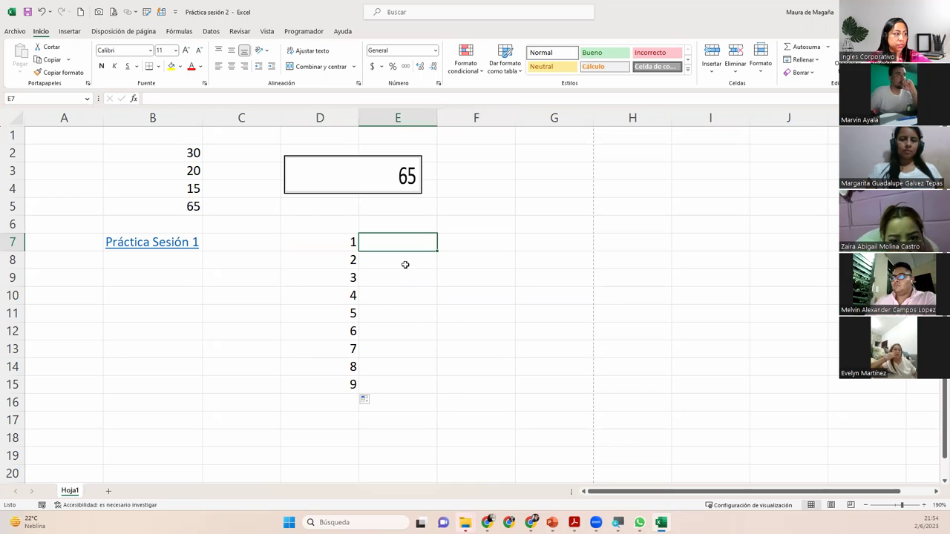
click(335, 236)
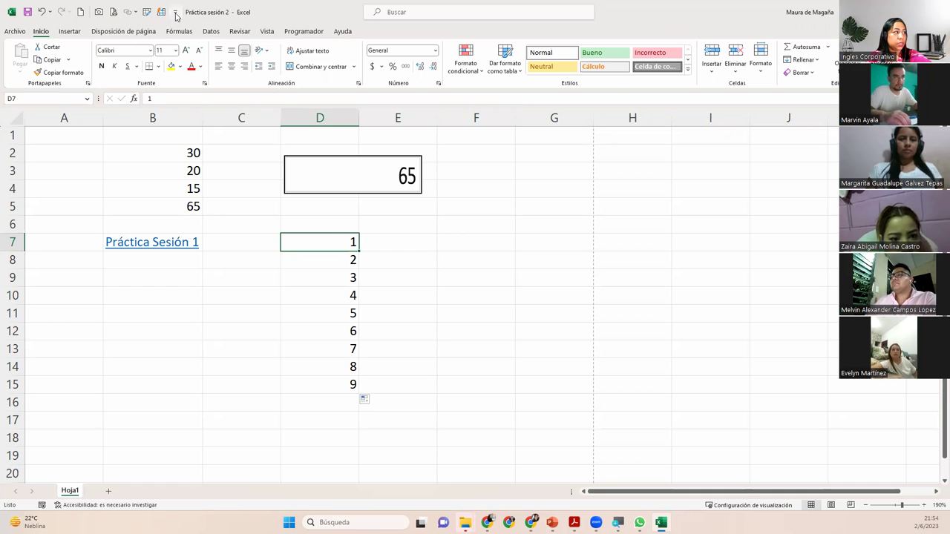
Step: Remove Relleno rápido from the Quick Access Toolbar through Más comandos and accept
click(175, 12)
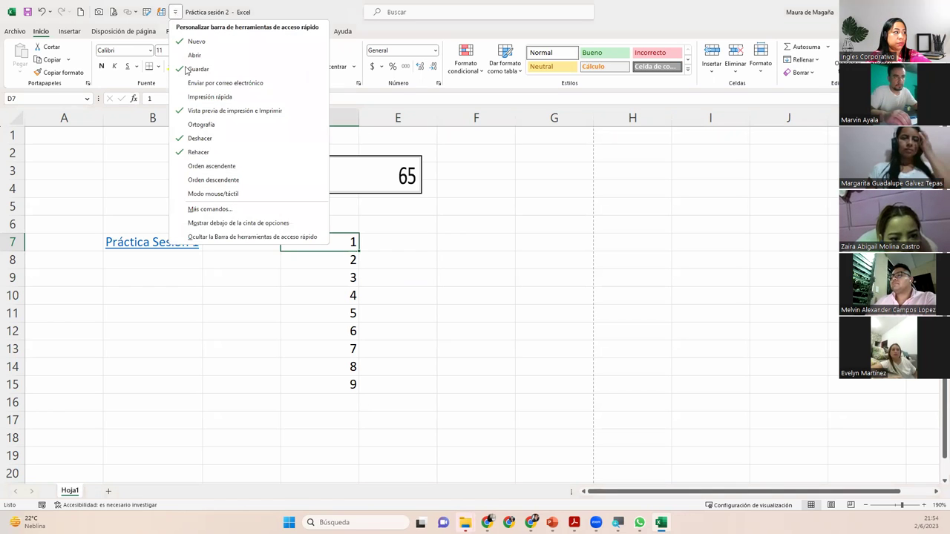
click(240, 213)
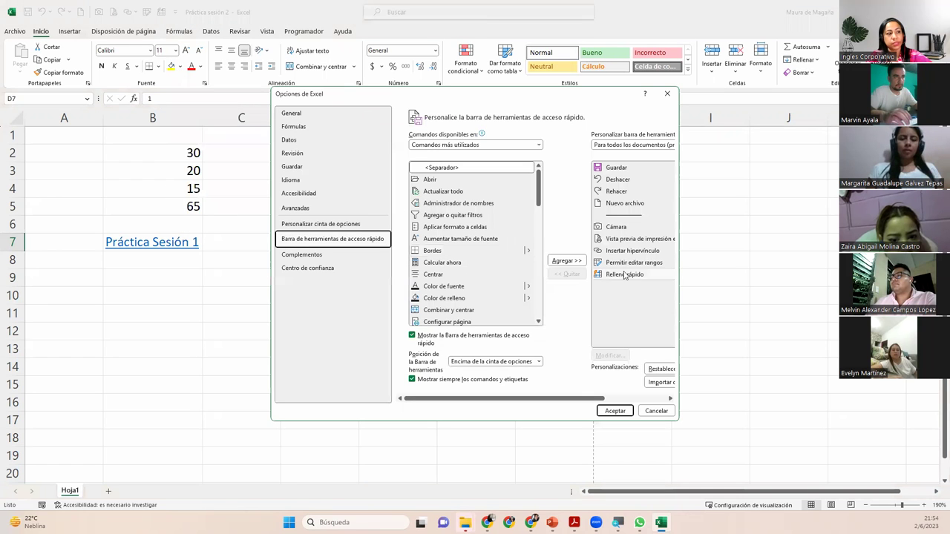
click(623, 275)
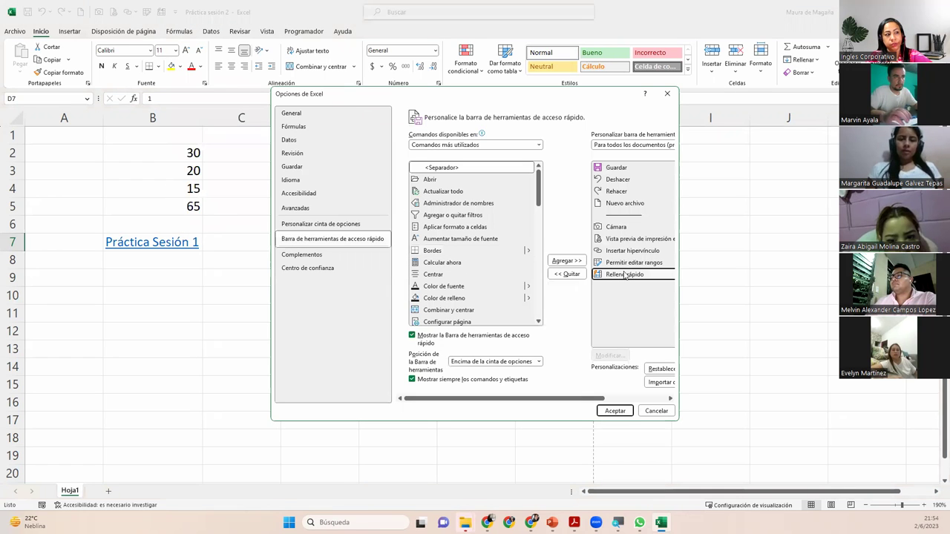
click(581, 276)
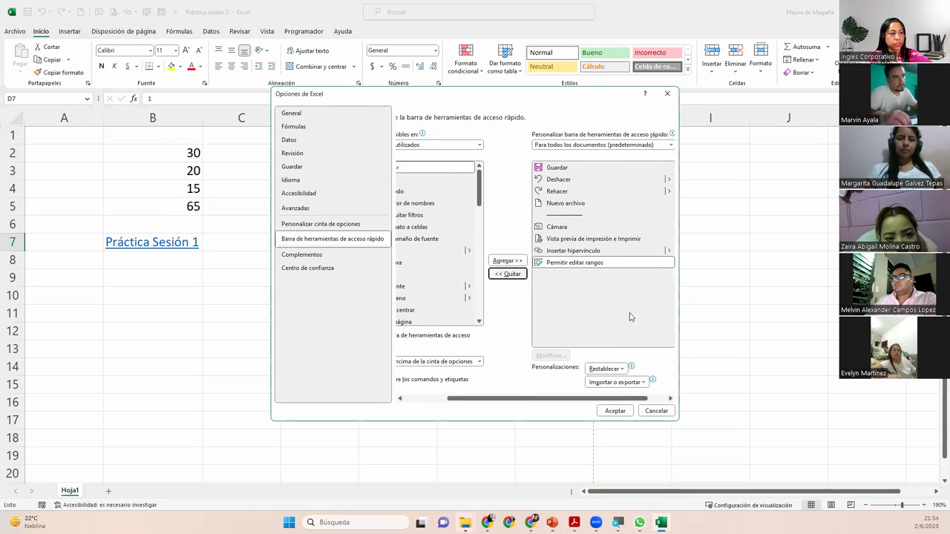
click(621, 413)
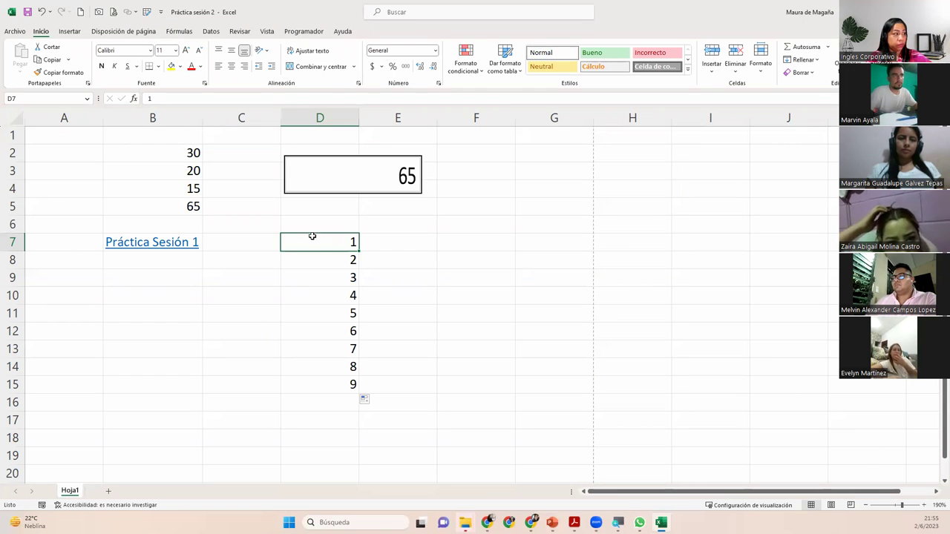
drag(316, 239, 346, 403)
Step: Delete the values 1 to 9 from D7:D15 and return to cell D7
key(Delete)
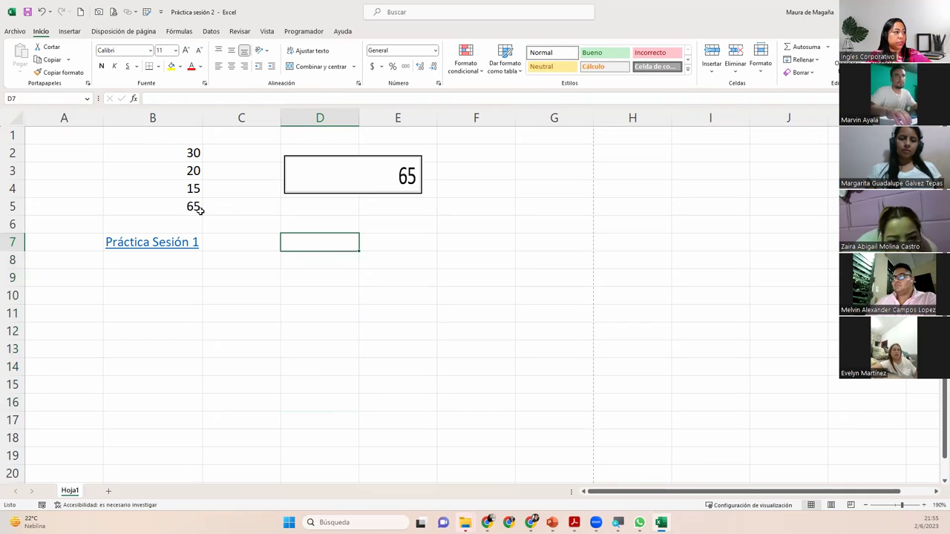
click(213, 262)
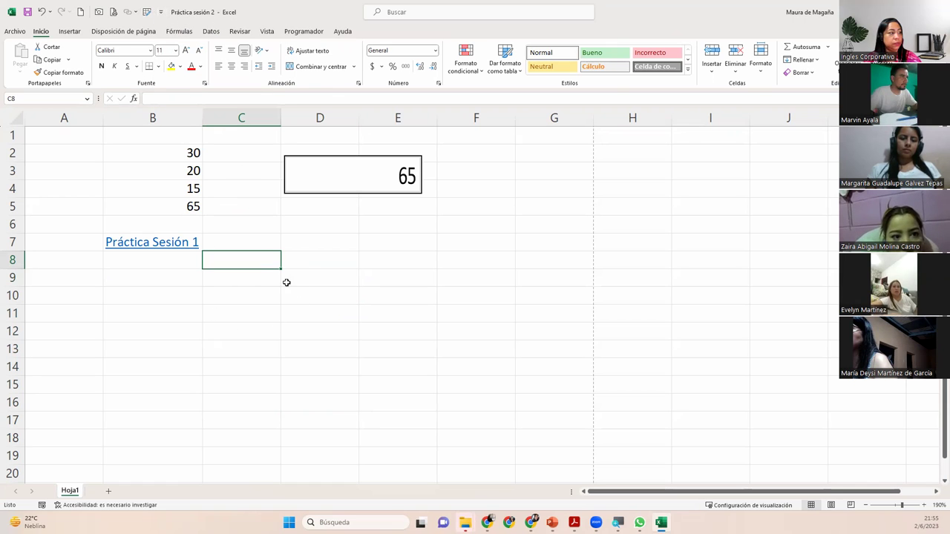
click(310, 262)
click(314, 246)
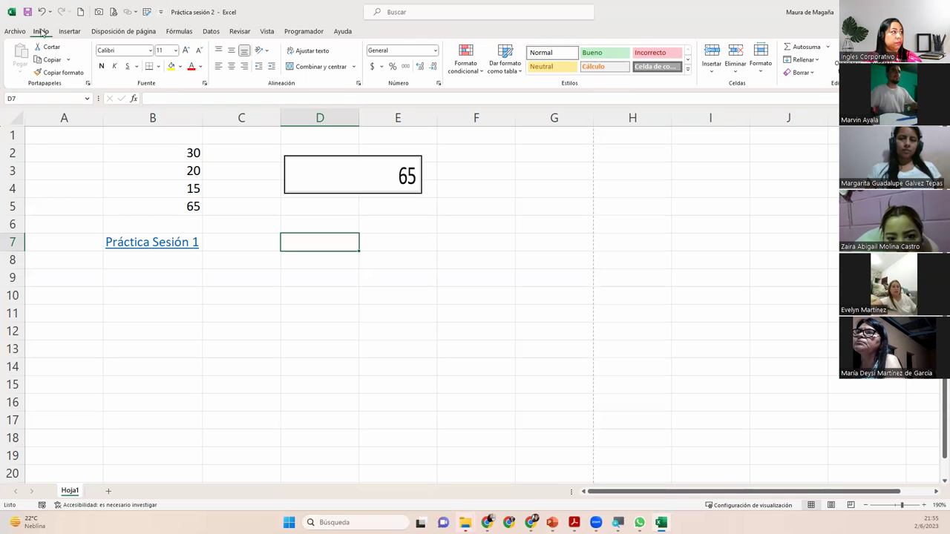
Step: Open Archivo > Opciones at the Personalizar cinta de opciones page
click(15, 32)
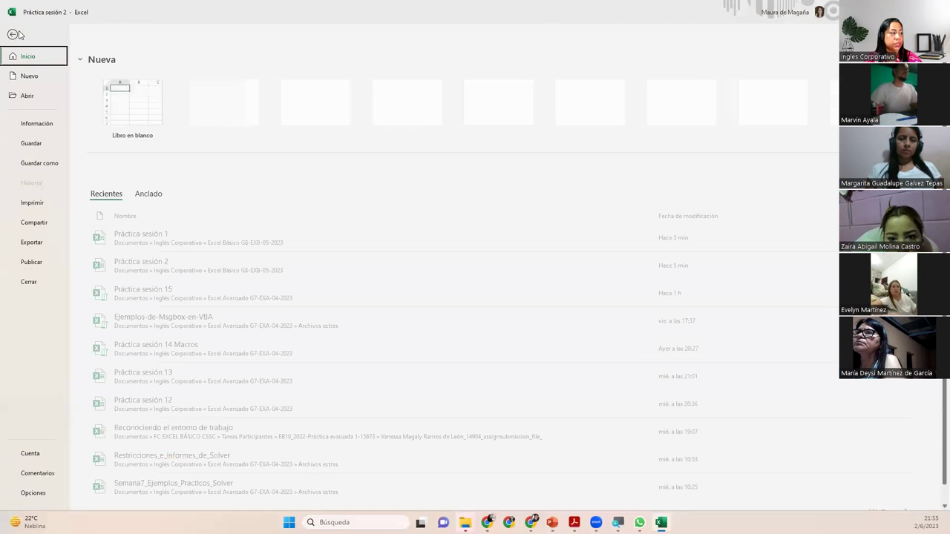
click(34, 493)
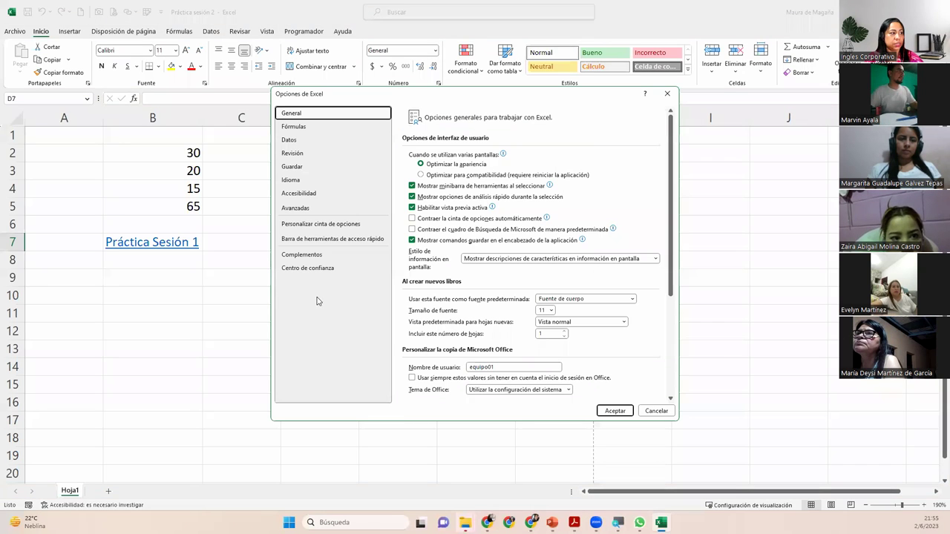
click(341, 225)
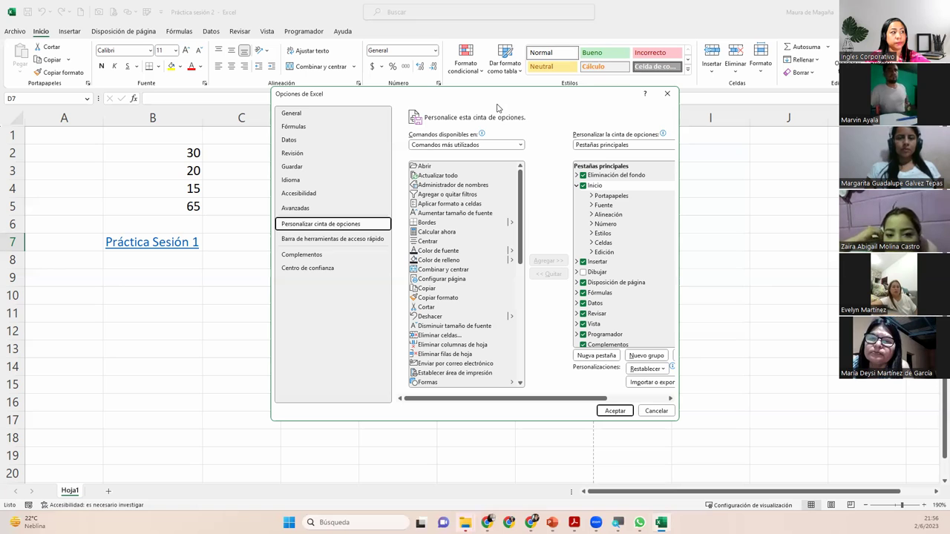
Step: Collapse Inicio in the tab list and add a Nueva pestaña with its Nuevo grupo
drag(478, 98, 648, 140)
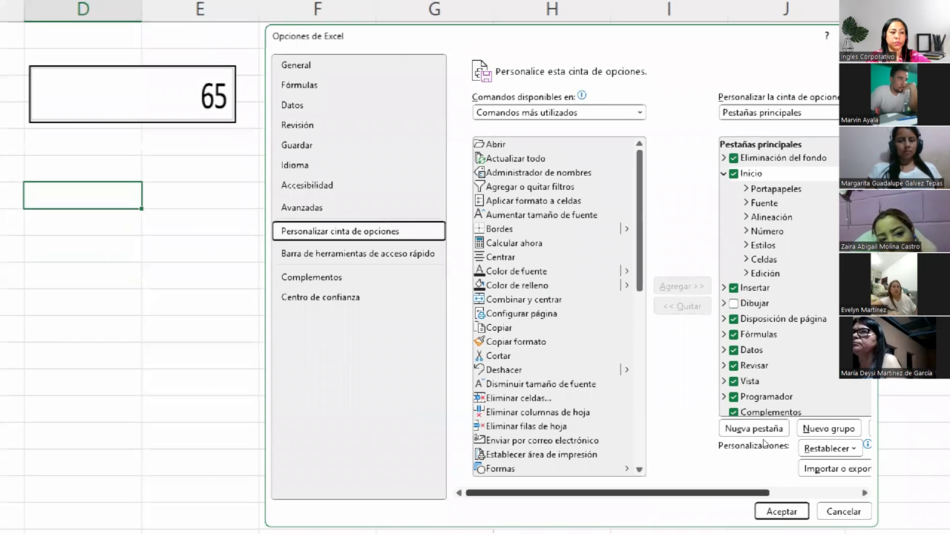
scroll(762, 447, right, 5)
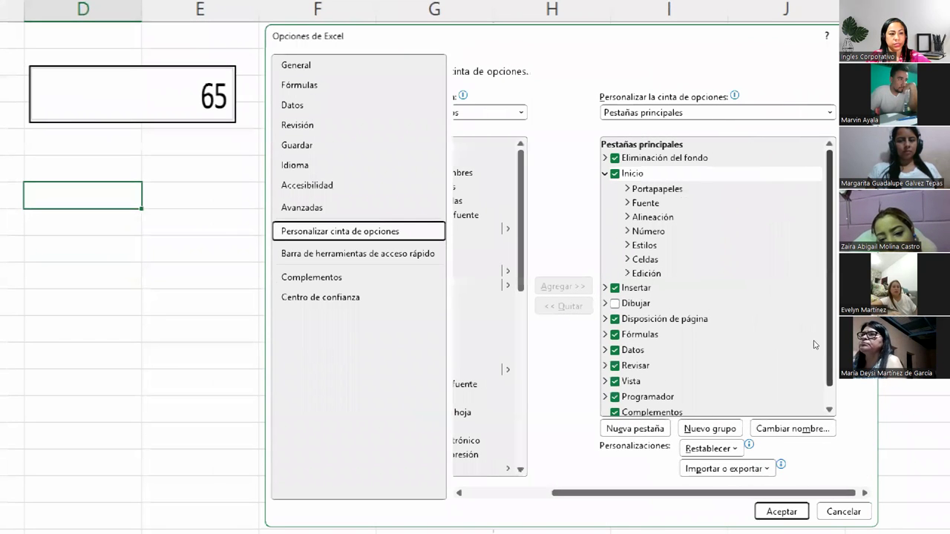
scroll(820, 371, down, 1)
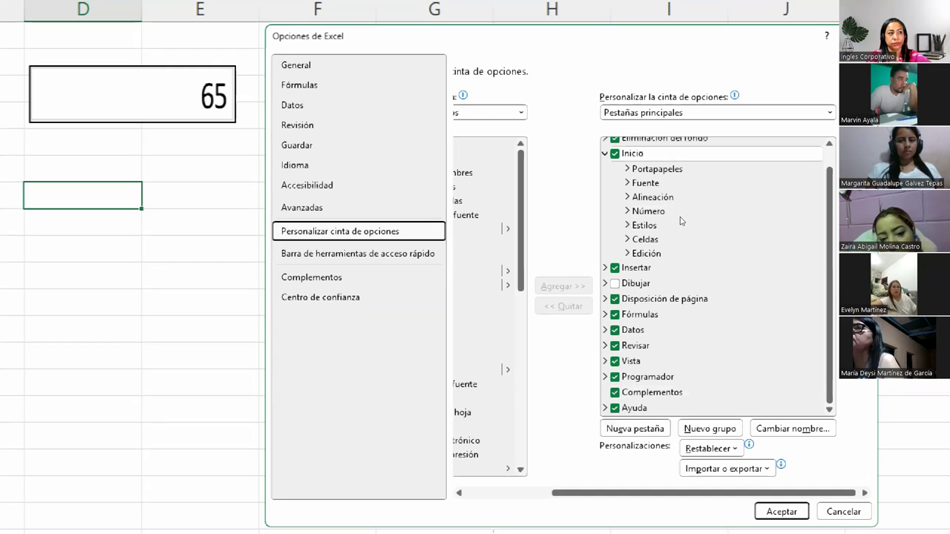
key(Left)
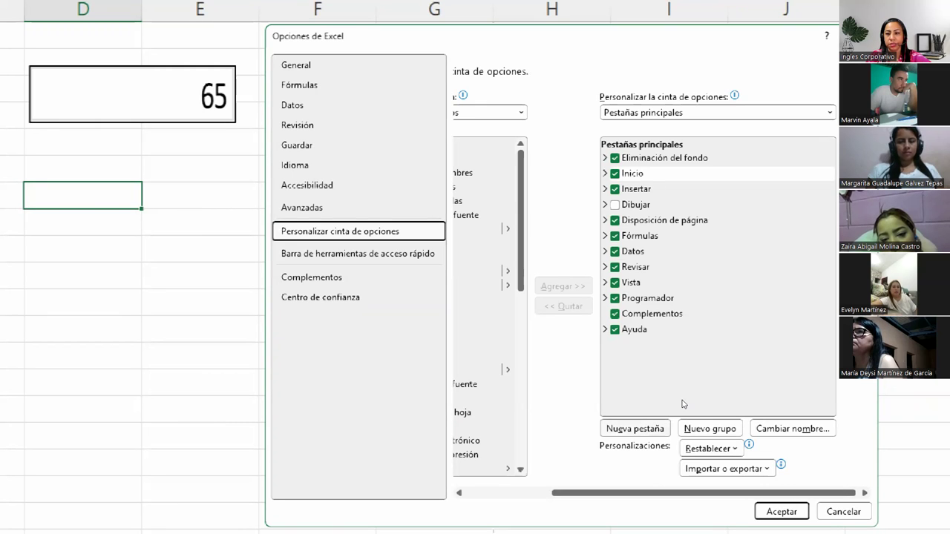
key(alt+w)
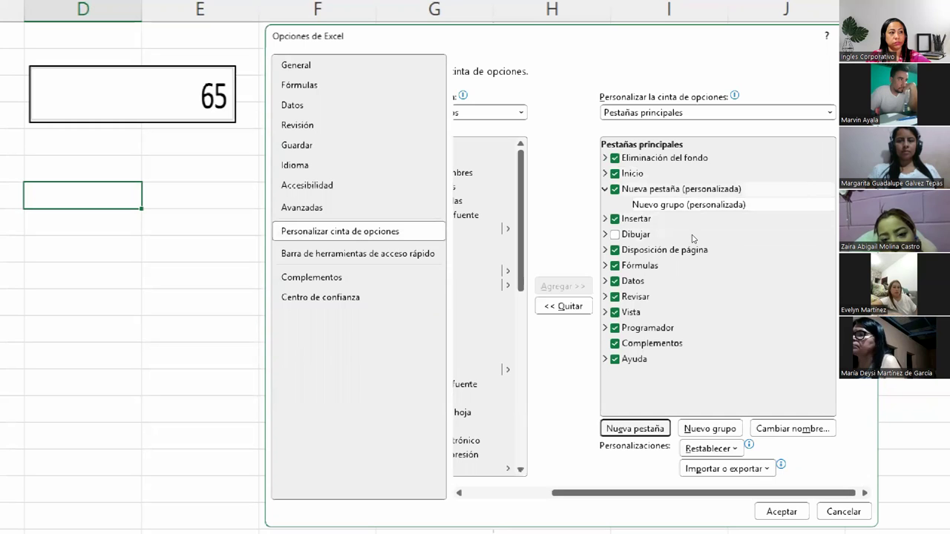
Step: Select Nueva pestaña (personalizada) and open its Cambiar nombre dialog
key(shift+Tab)
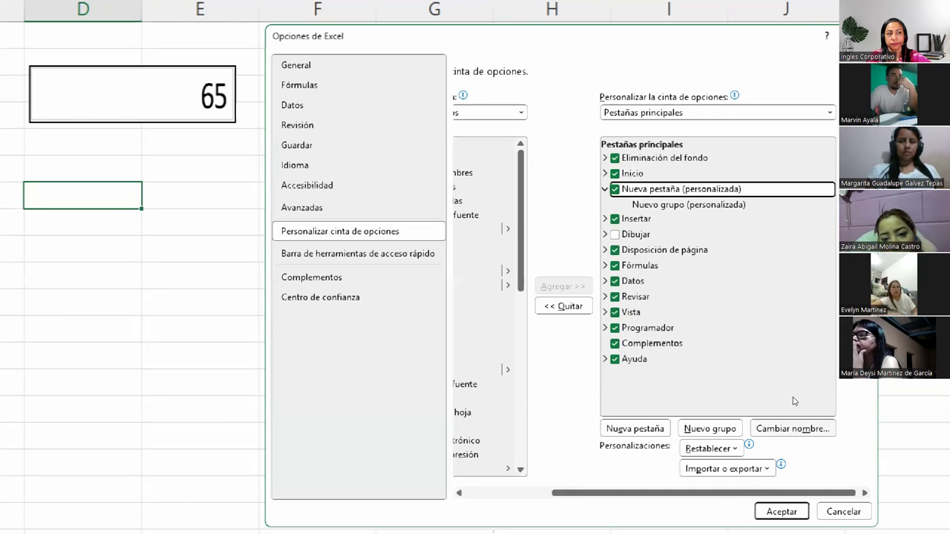
click(792, 428)
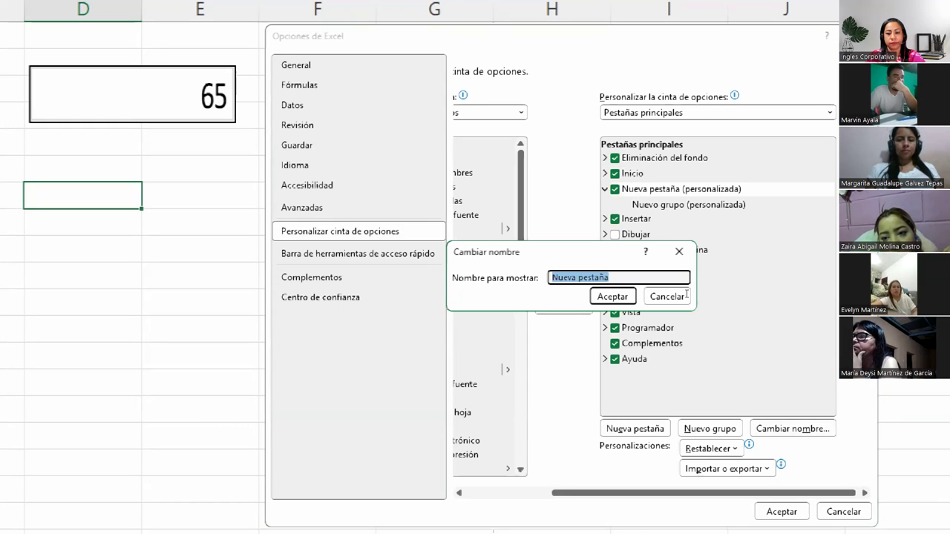
Step: Cancel the first rename, then move the custom tab down to the end after Ayuda
text(Mis)
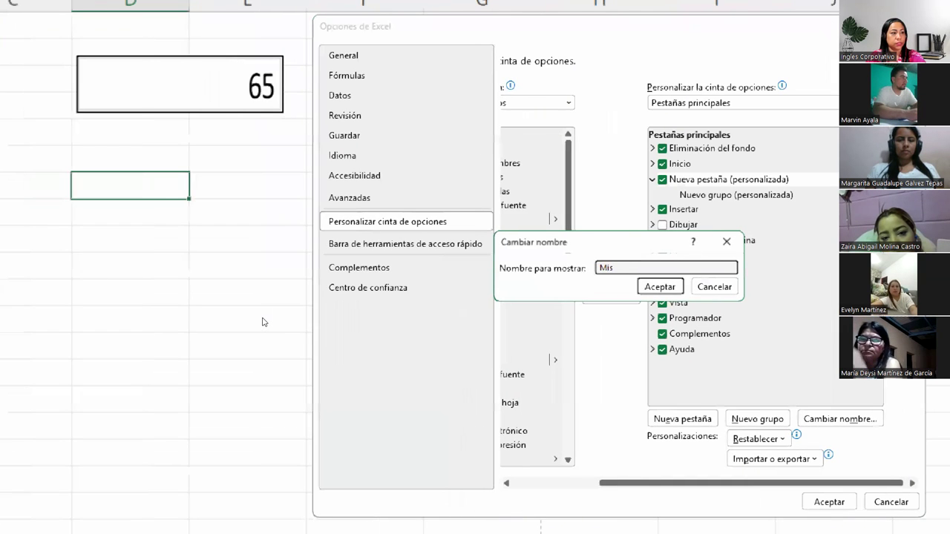
key(Escape)
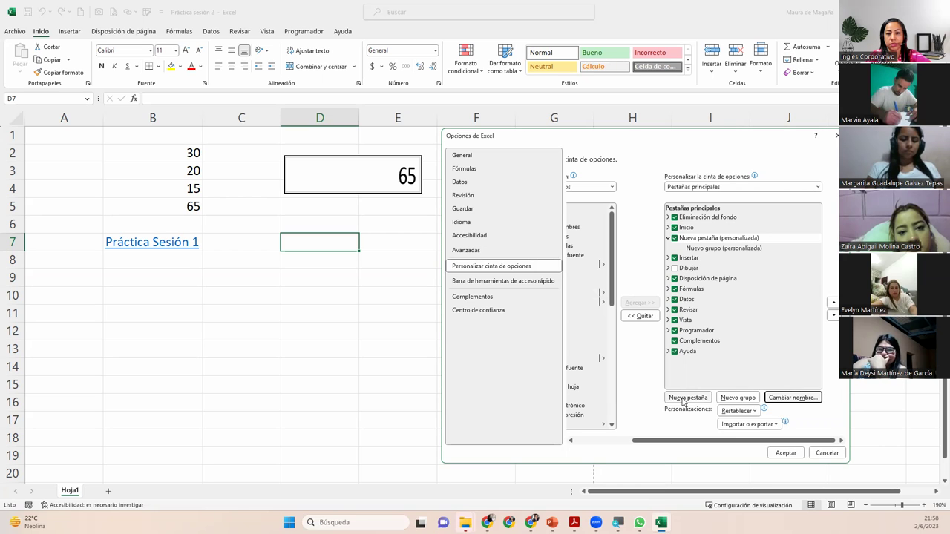
click(721, 239)
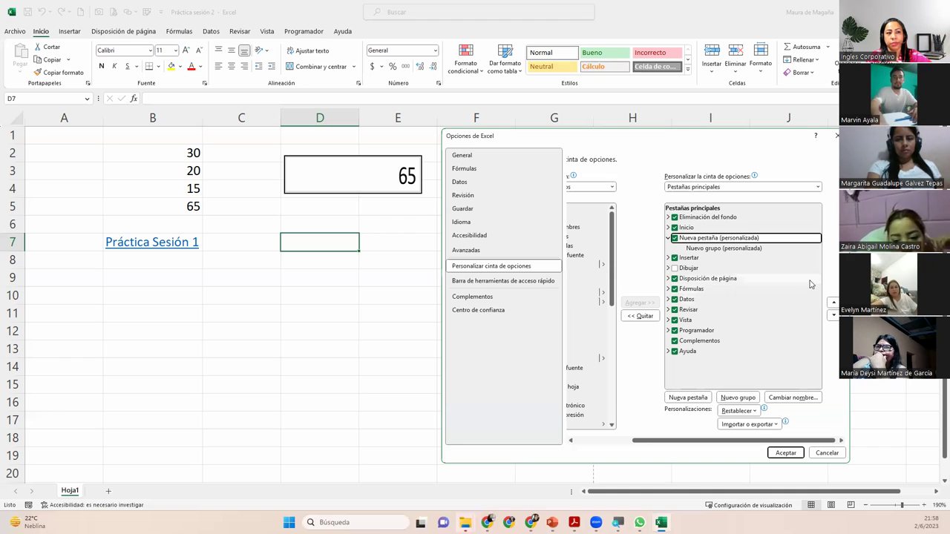
click(834, 317)
click(834, 317)
click(833, 317)
click(833, 317)
click(834, 317)
click(834, 317)
click(834, 317)
click(833, 317)
click(834, 317)
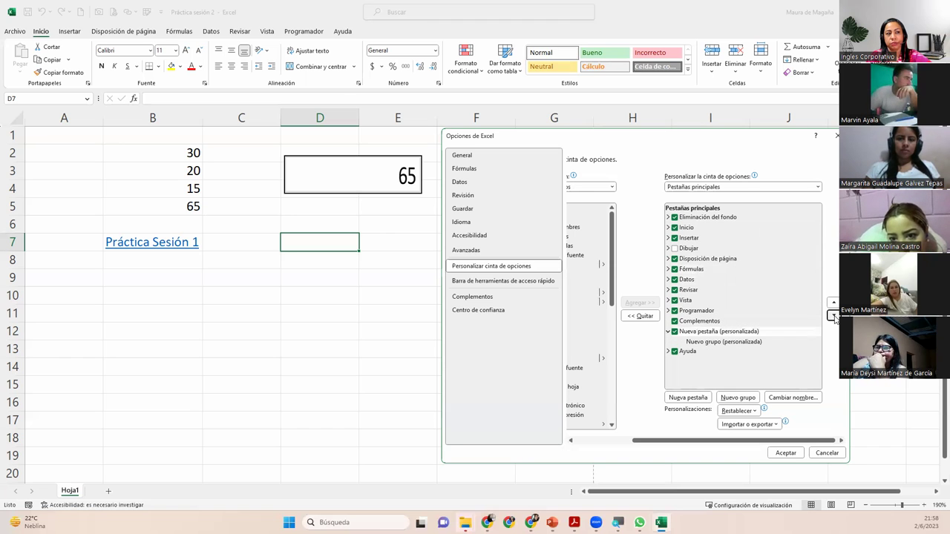
click(834, 317)
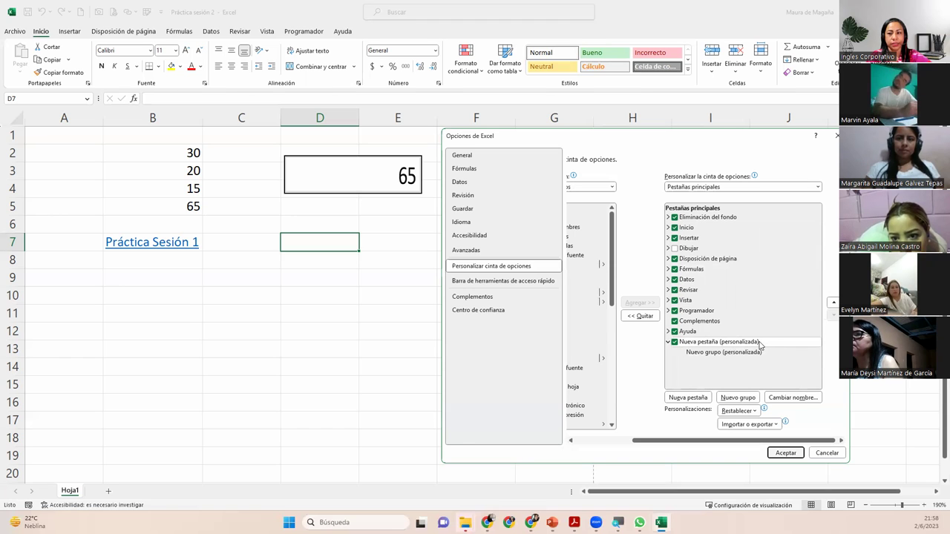
Step: Rename the custom tab to the user's first name and apply the ribbon changes
click(796, 399)
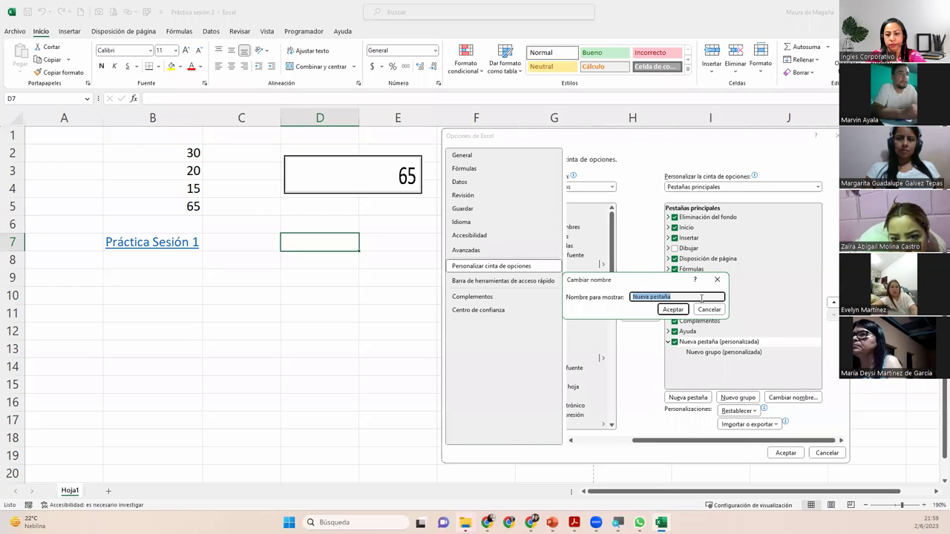
text(Maura)
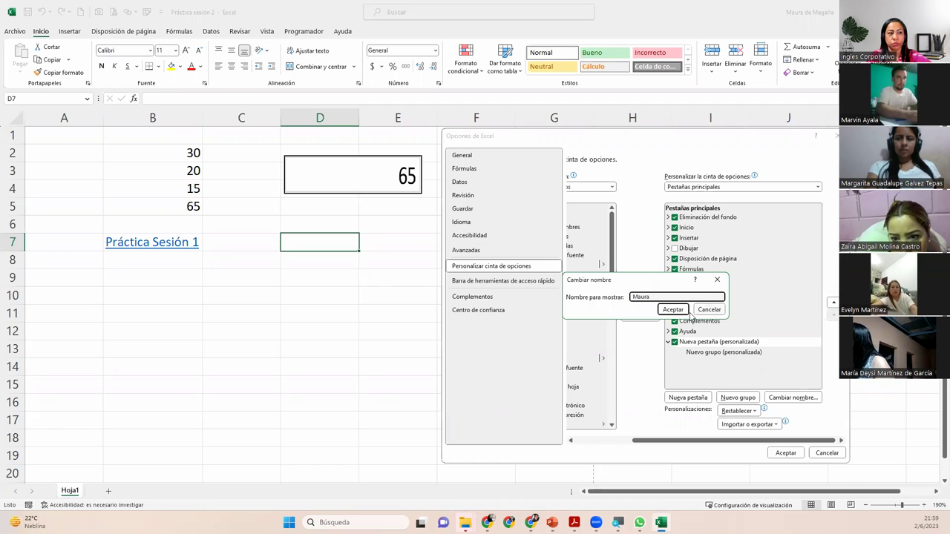
click(672, 310)
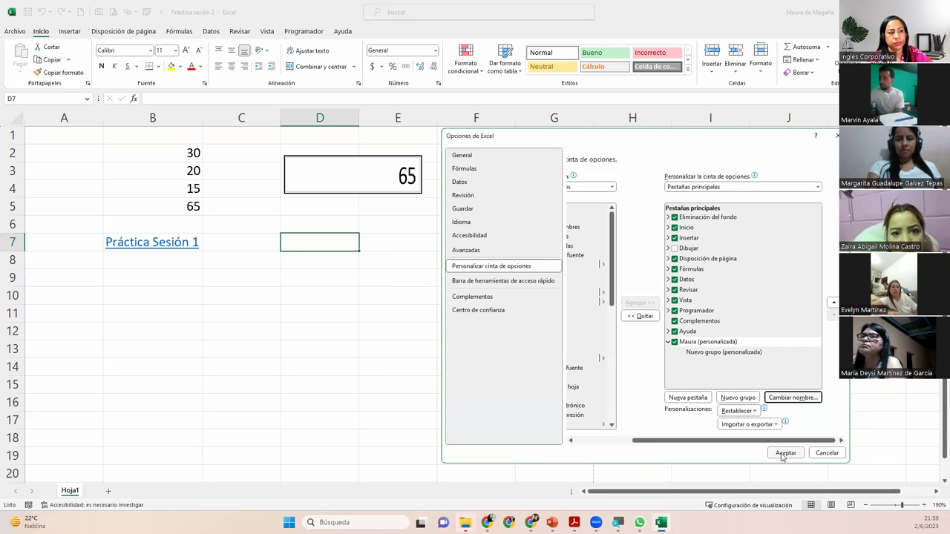
click(785, 453)
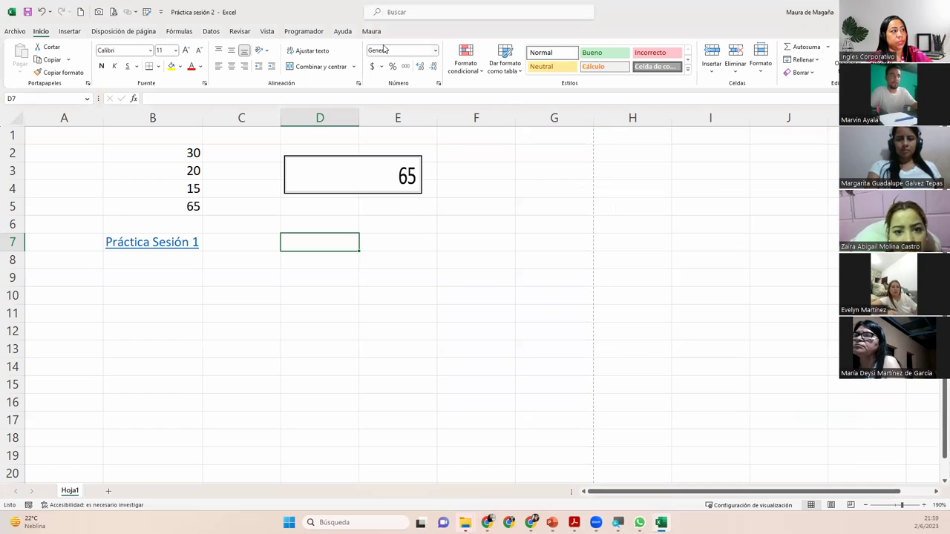
Step: Open the empty custom tab and bring up the ribbon's right-click customization menu
click(371, 31)
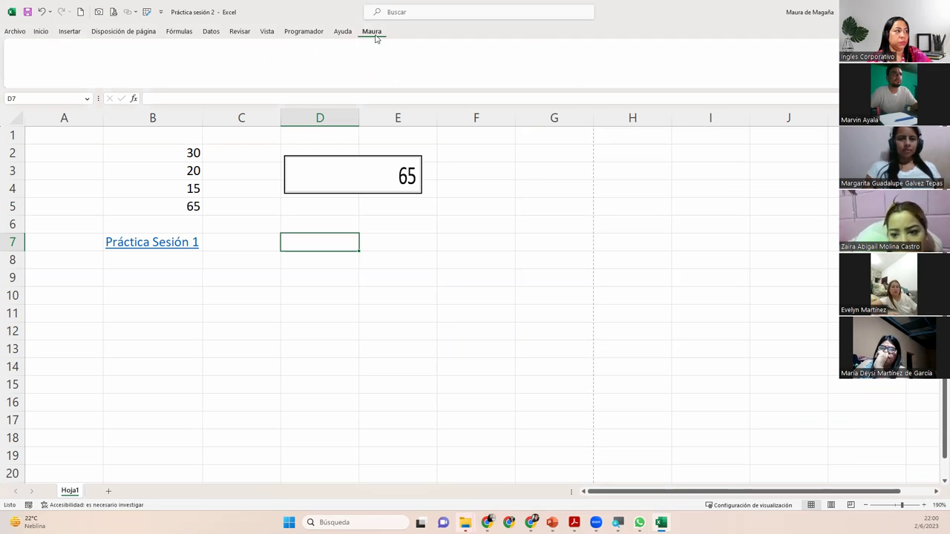
right_click(376, 42)
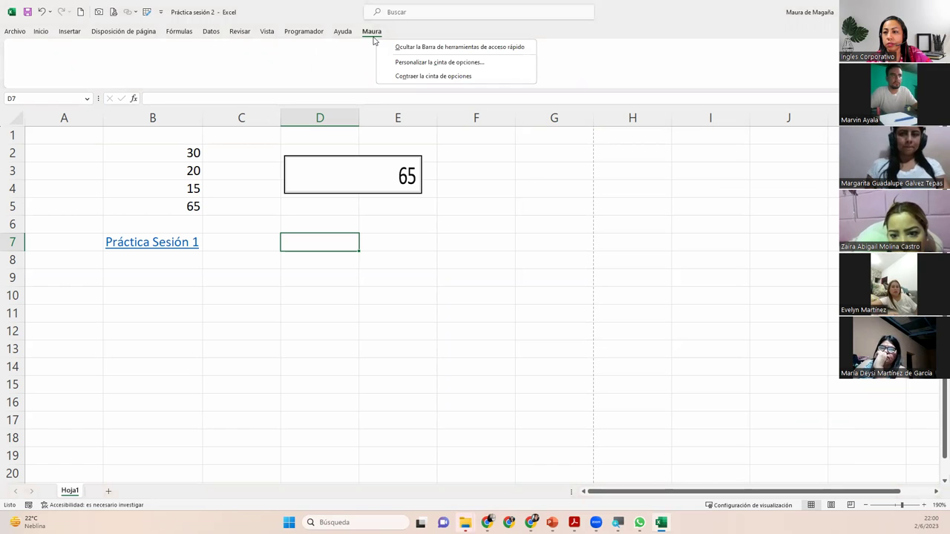
click(364, 34)
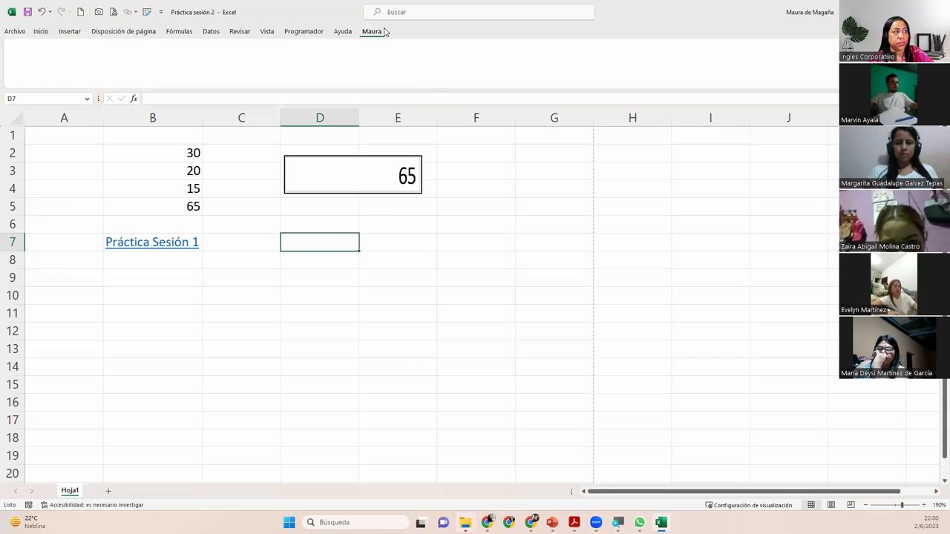
right_click(374, 64)
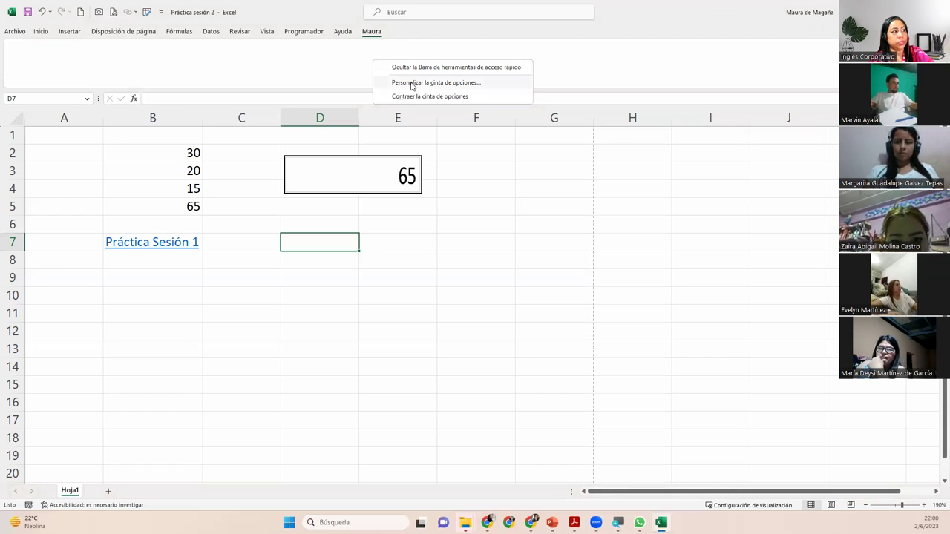
Step: Open Personalizar la cinta de opciones, widen the window, and keep the main tabs listed
click(412, 86)
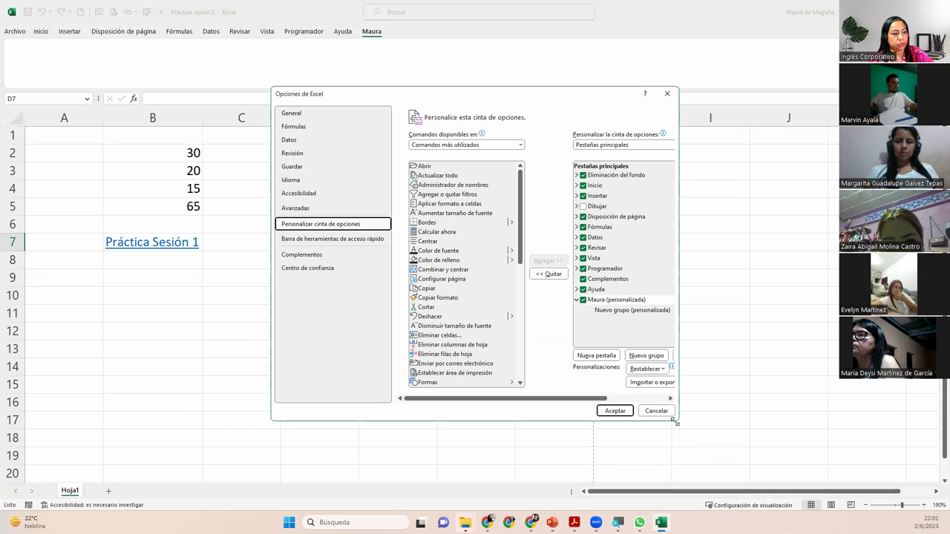
drag(675, 422, 812, 409)
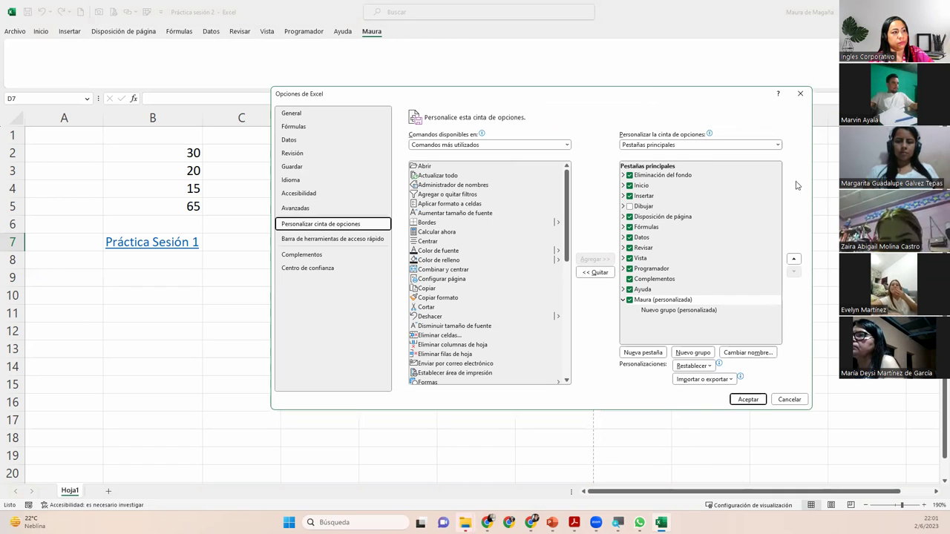
click(777, 145)
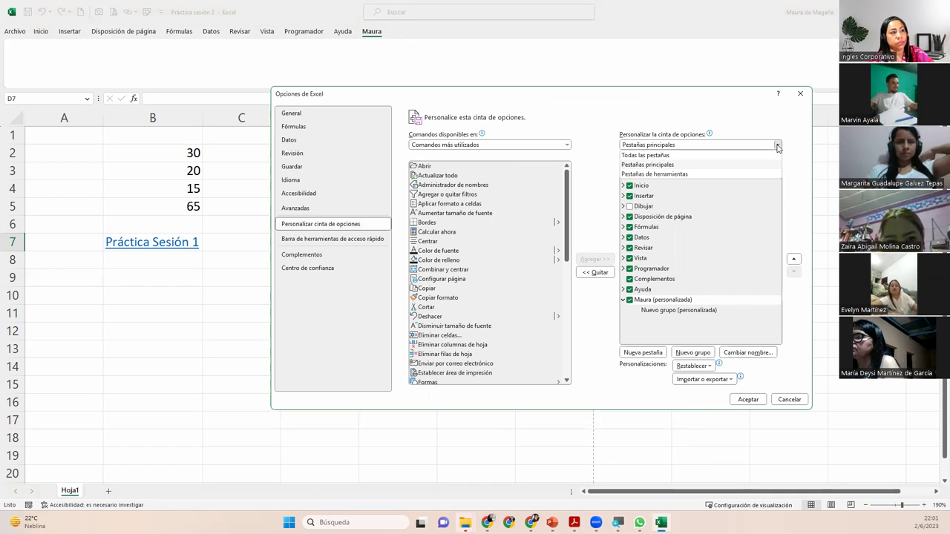
click(777, 146)
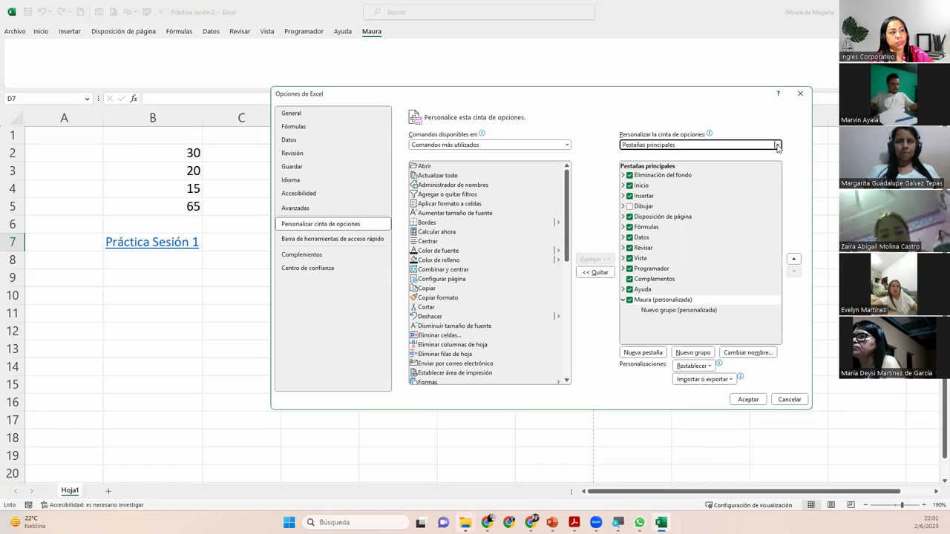
click(777, 146)
click(778, 146)
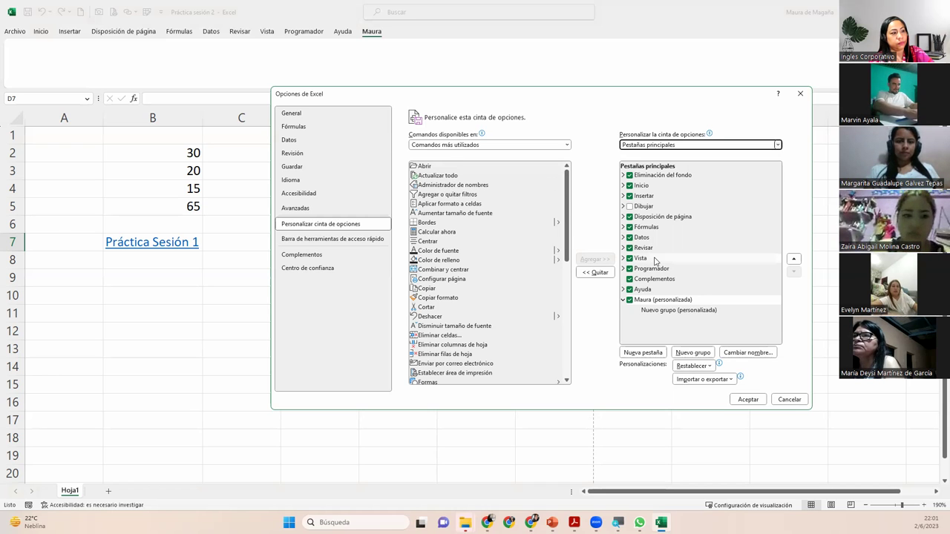
Step: Add Calcular ahora to the Nuevo grupo under the Maura tab and accept
click(700, 302)
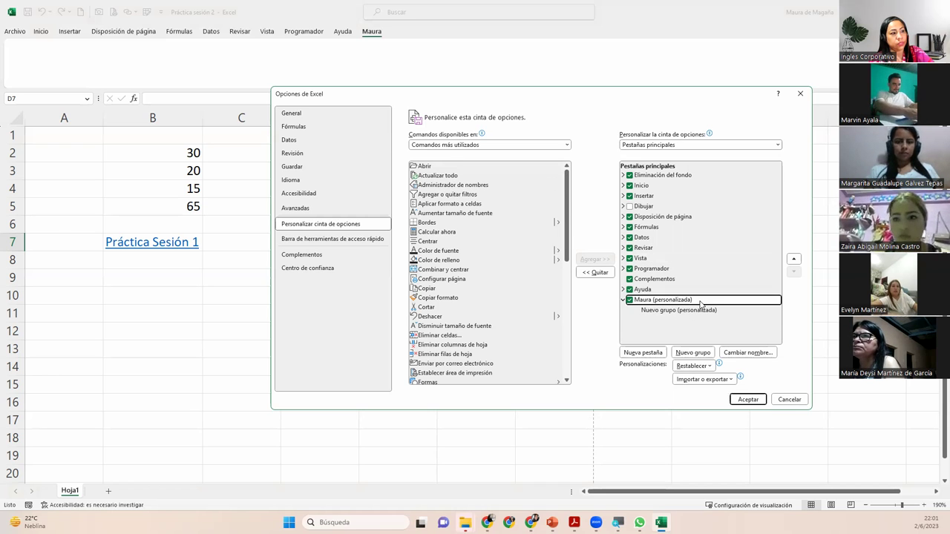
click(624, 258)
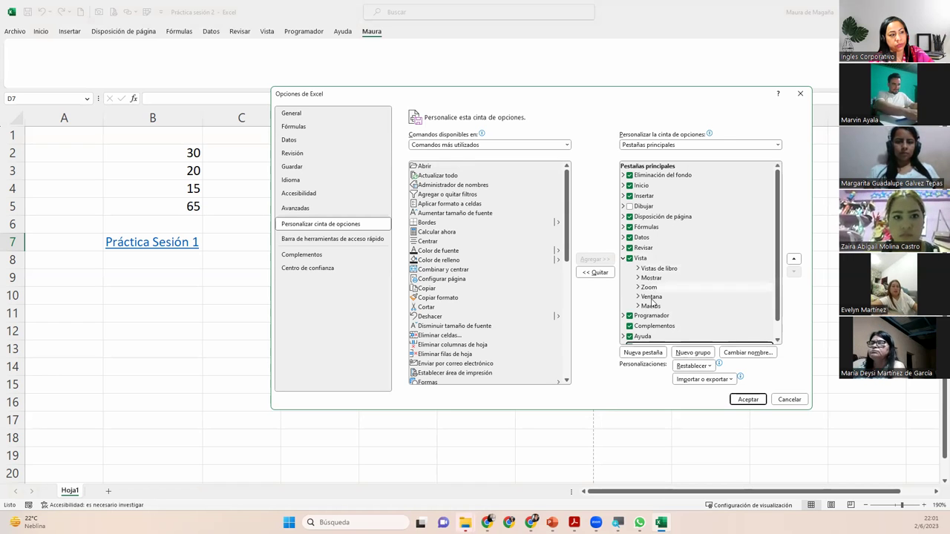
click(623, 258)
click(658, 311)
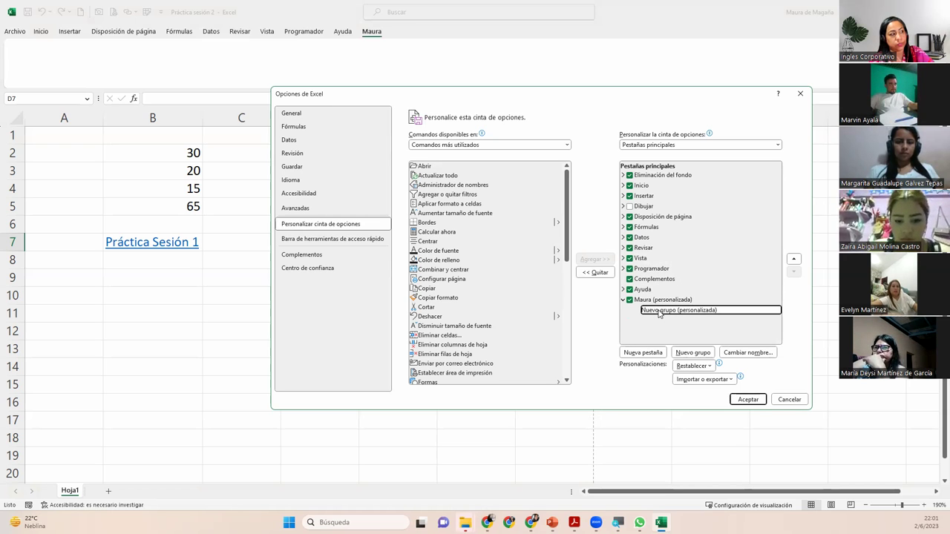
click(459, 232)
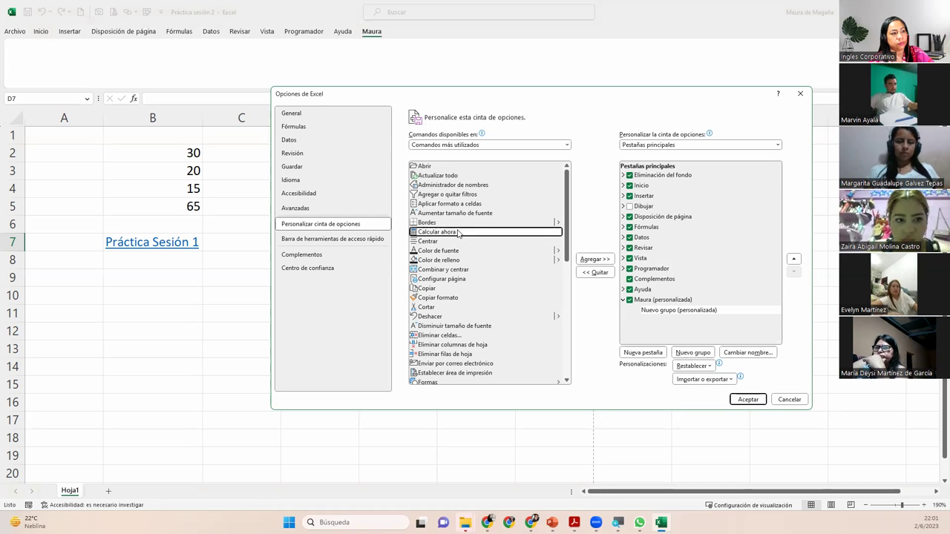
click(601, 262)
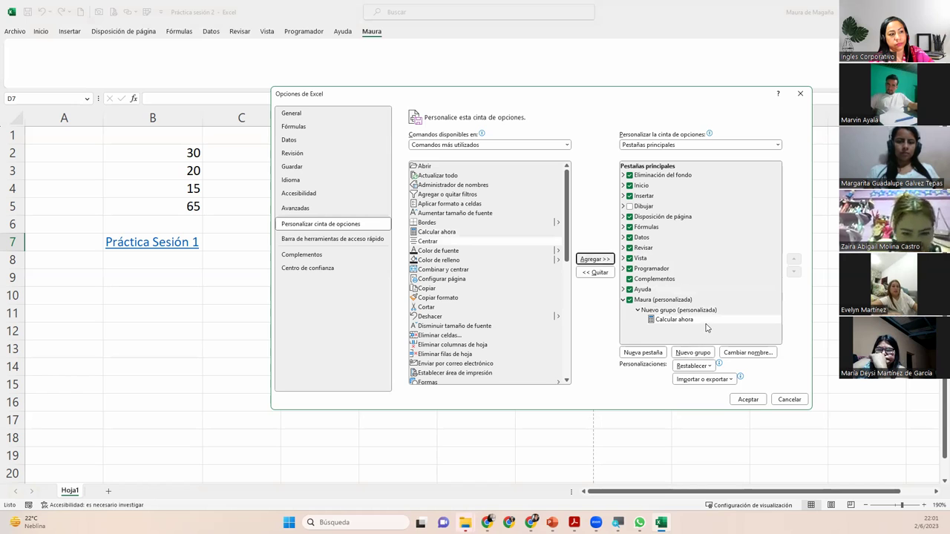
click(748, 400)
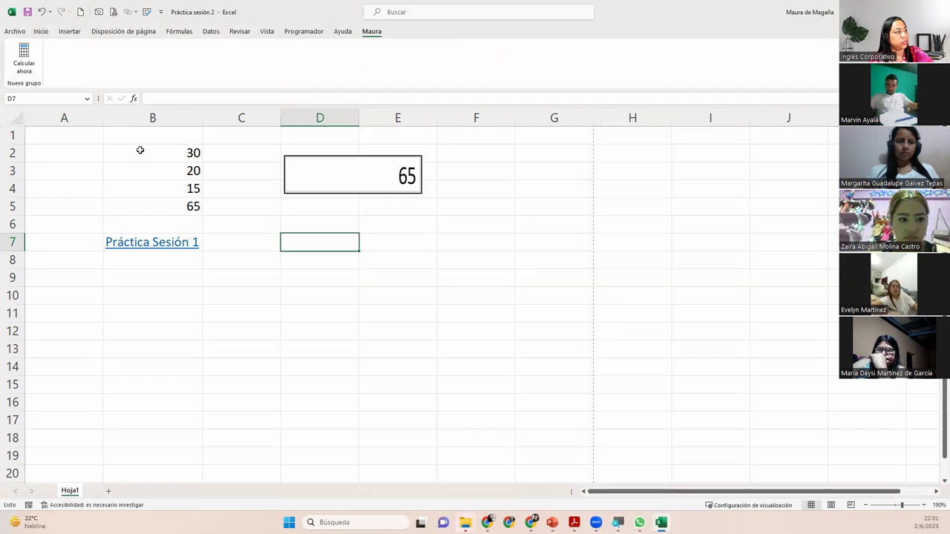
Step: Select B2:B4, then deselect it by moving to empty cell F10
drag(139, 150, 141, 187)
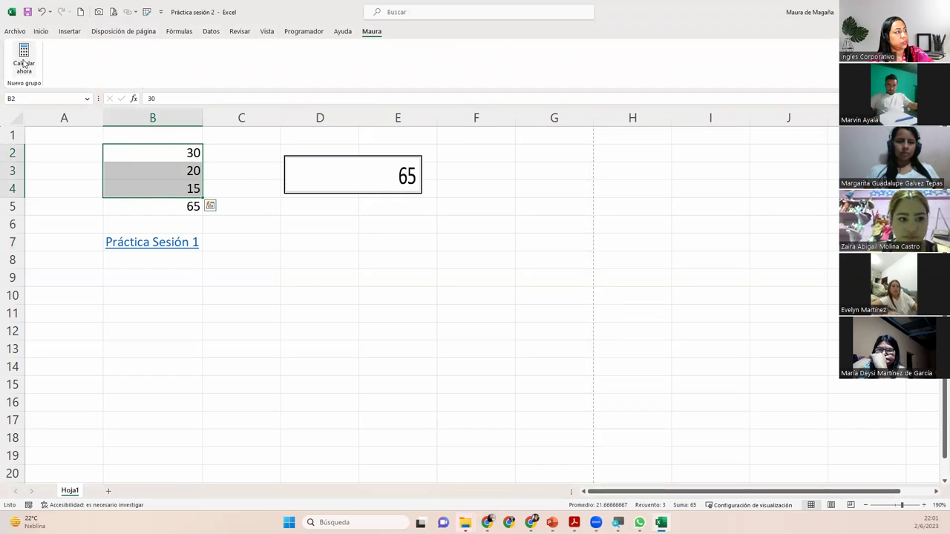
click(406, 277)
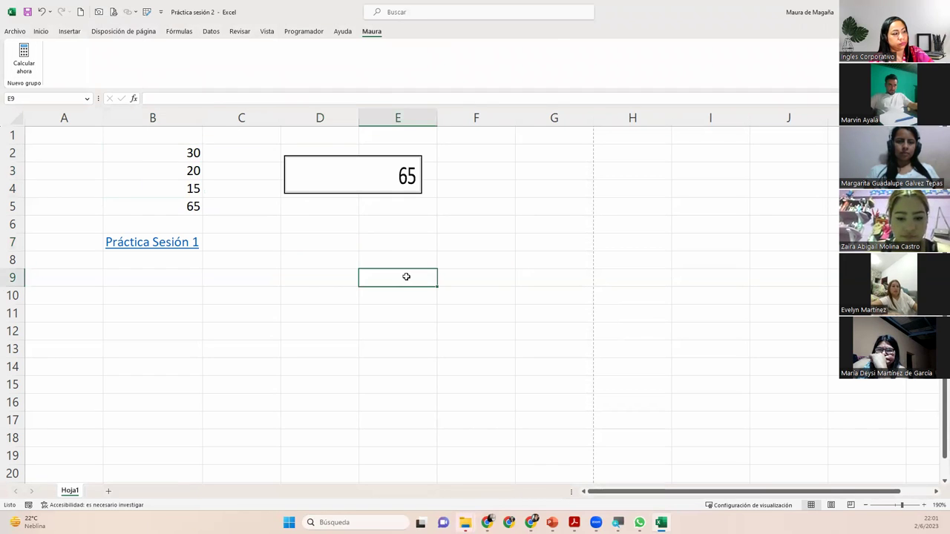
click(504, 291)
Step: Add the Suma command to Maura's Nuevo grupo beside Calcular ahora and accept
right_click(376, 66)
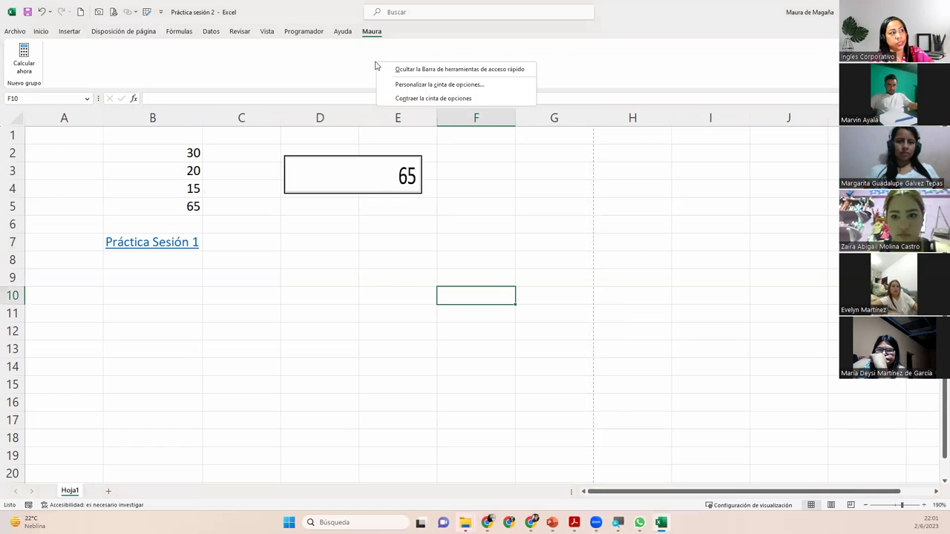
click(399, 85)
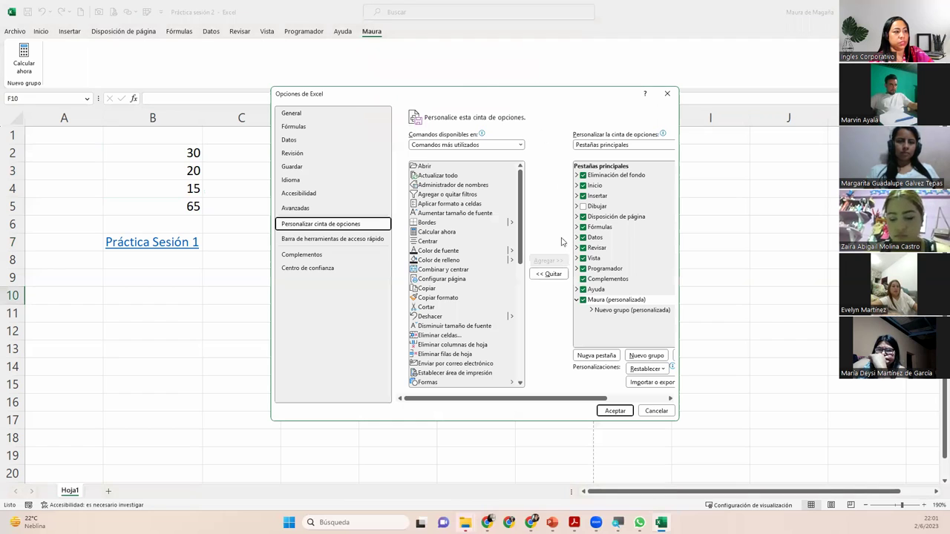
click(629, 310)
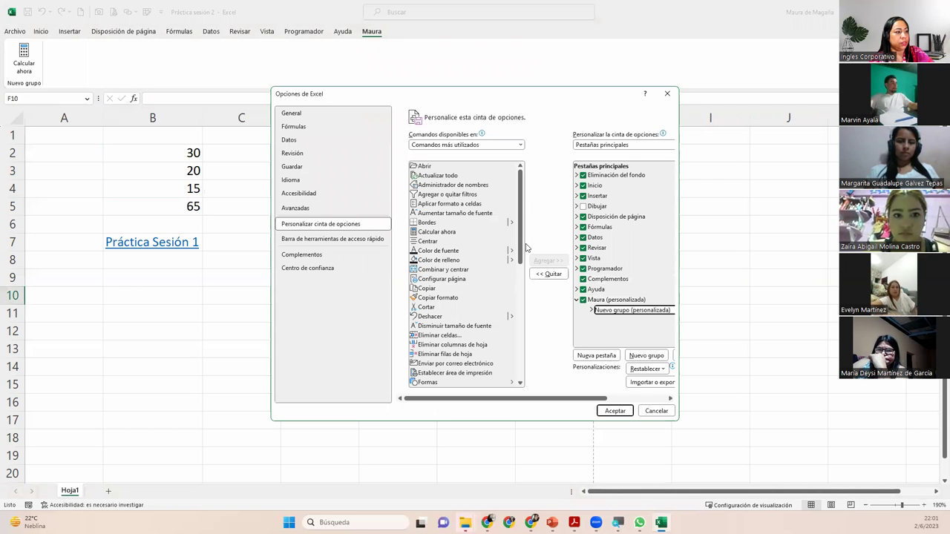
click(591, 310)
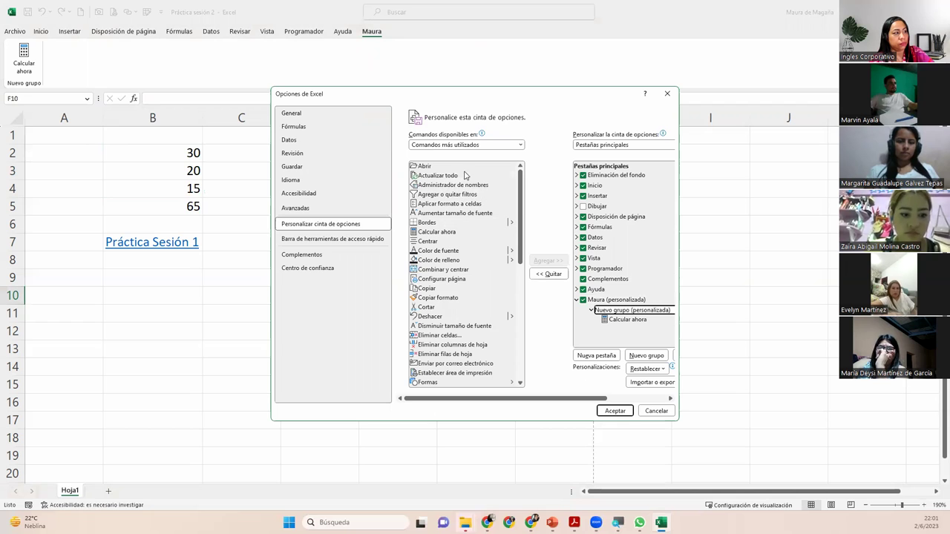
drag(519, 192, 530, 334)
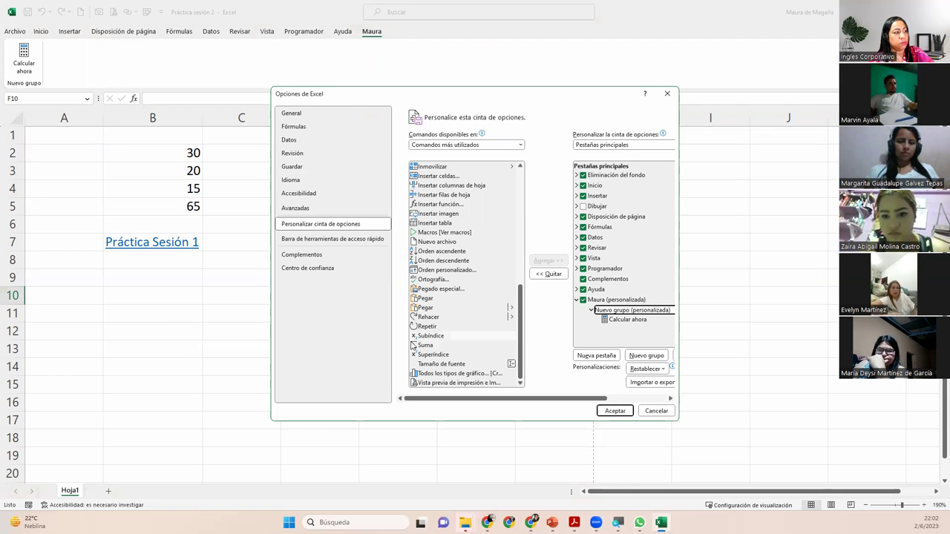
click(457, 345)
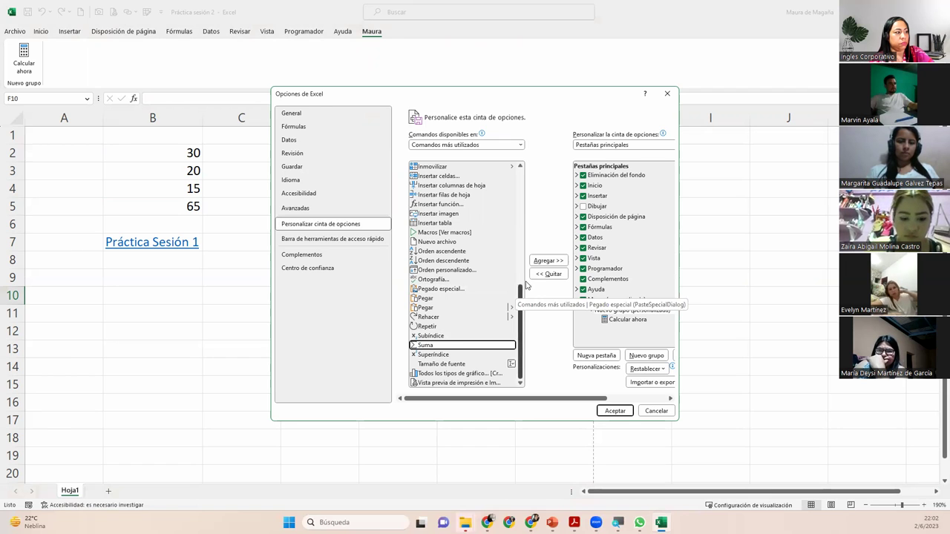
click(560, 266)
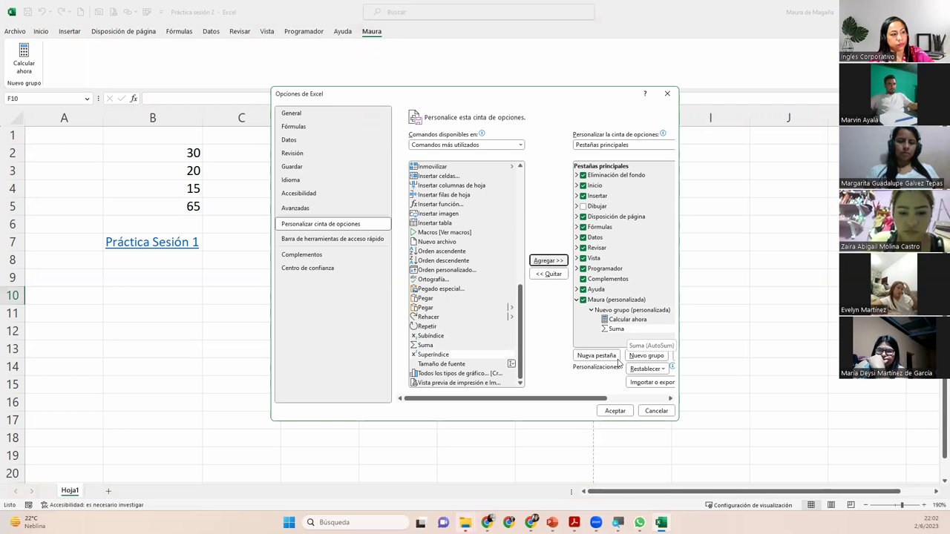
click(613, 410)
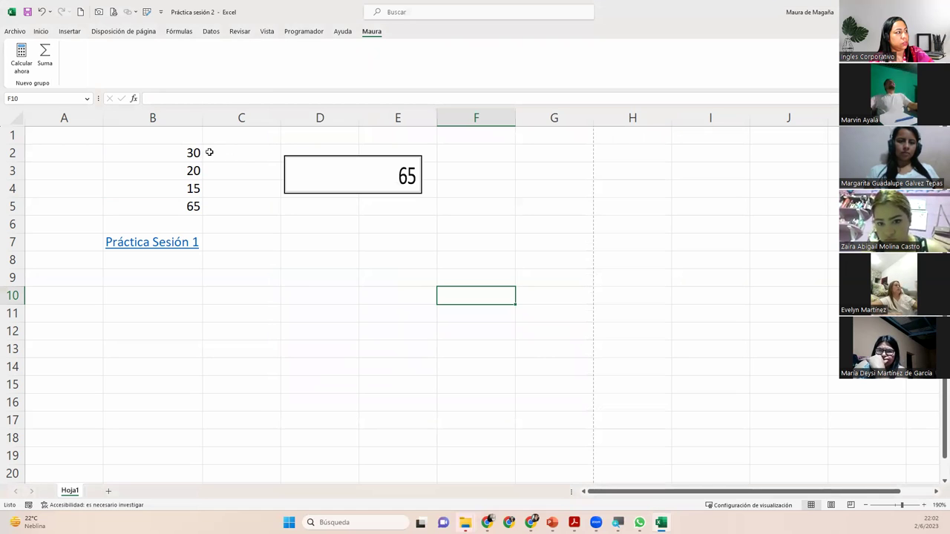
Step: Enter a Suma formula in C2 over B2:B5, giving 130
click(240, 153)
click(44, 56)
drag(149, 153, 151, 202)
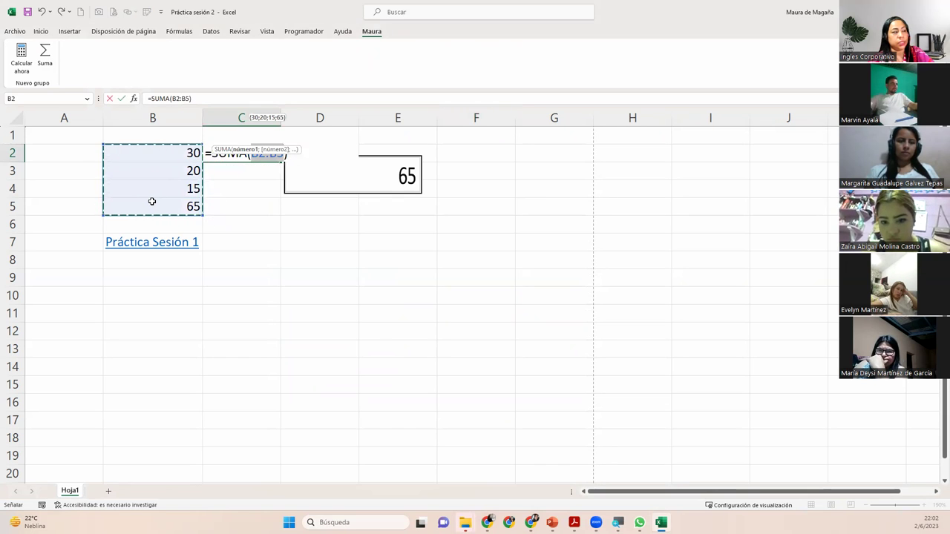
key(Return)
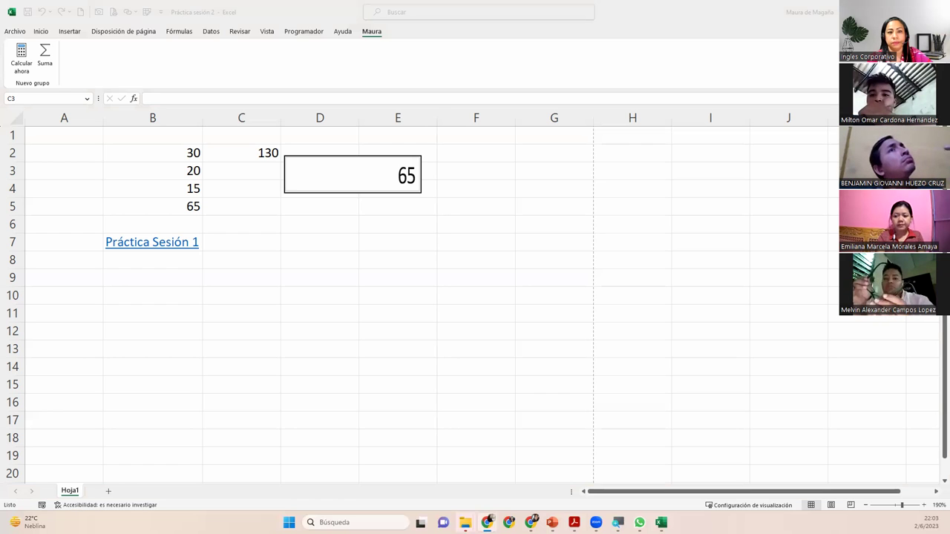
Step: Maximise the course window, scroll to the lesson 1.2 header, then switch to WhatsApp Web
key(alt+Tab)
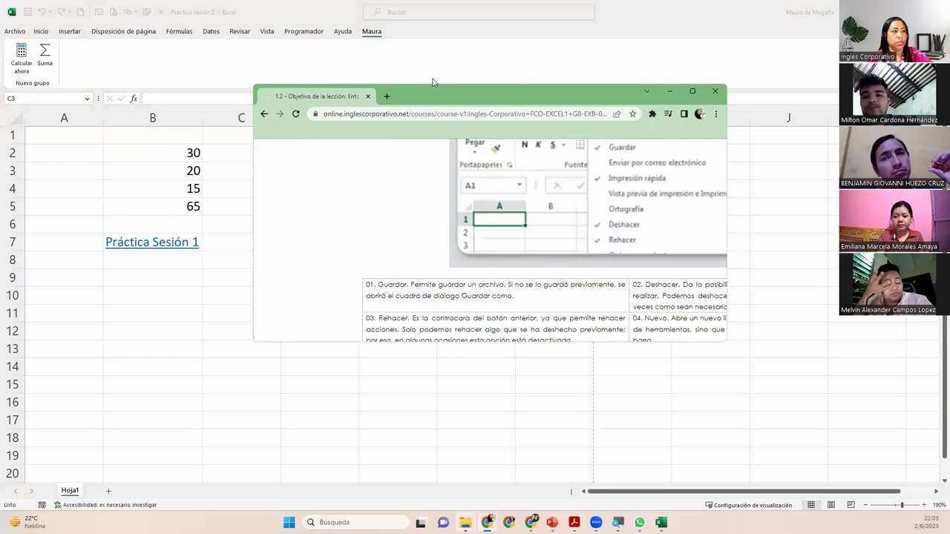
click(692, 91)
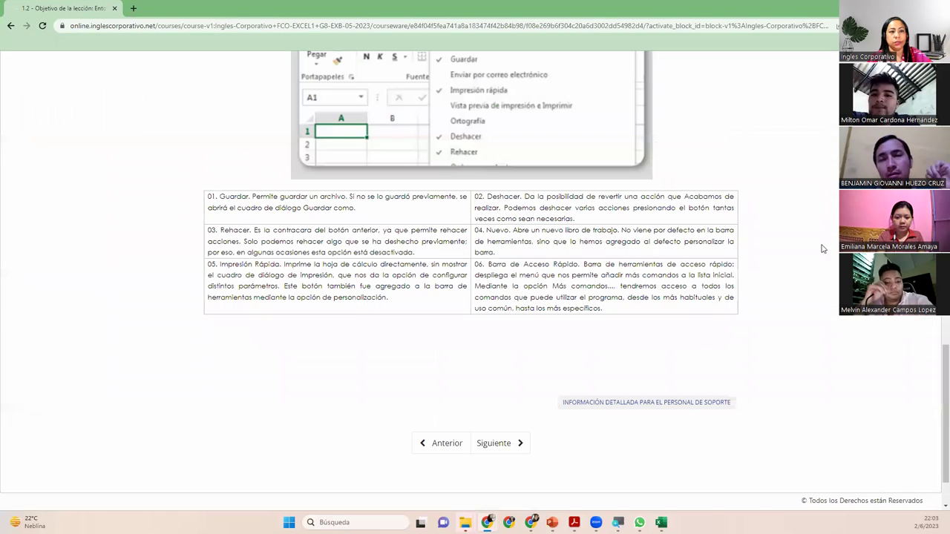
drag(946, 393, 946, 67)
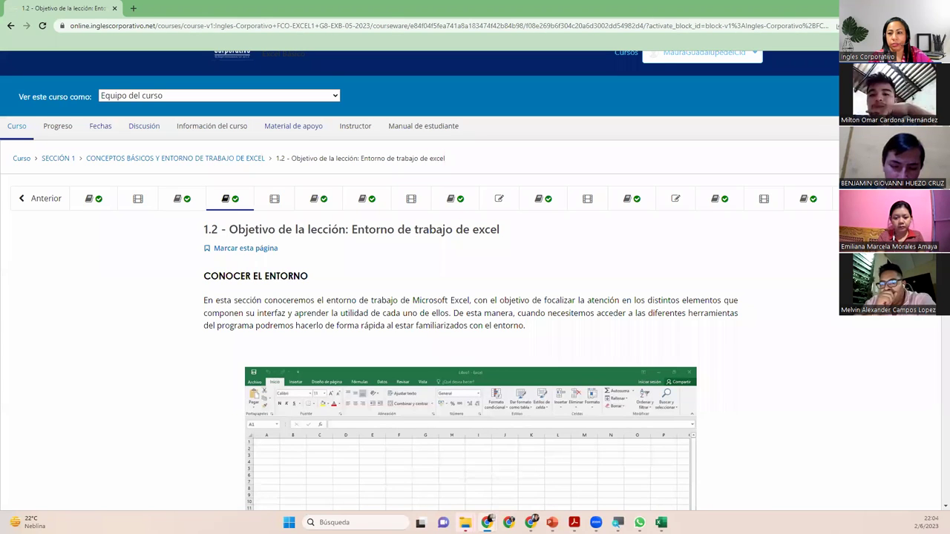
key(alt+Tab)
Step: Maximise WhatsApp Web and show the G8-EXB-05-2023 group's info panel
double_click(651, 114)
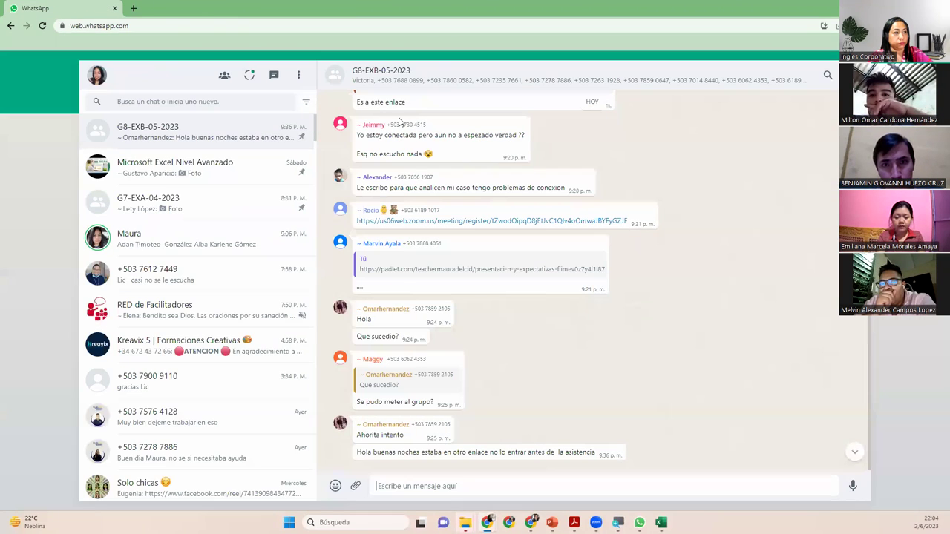
click(471, 78)
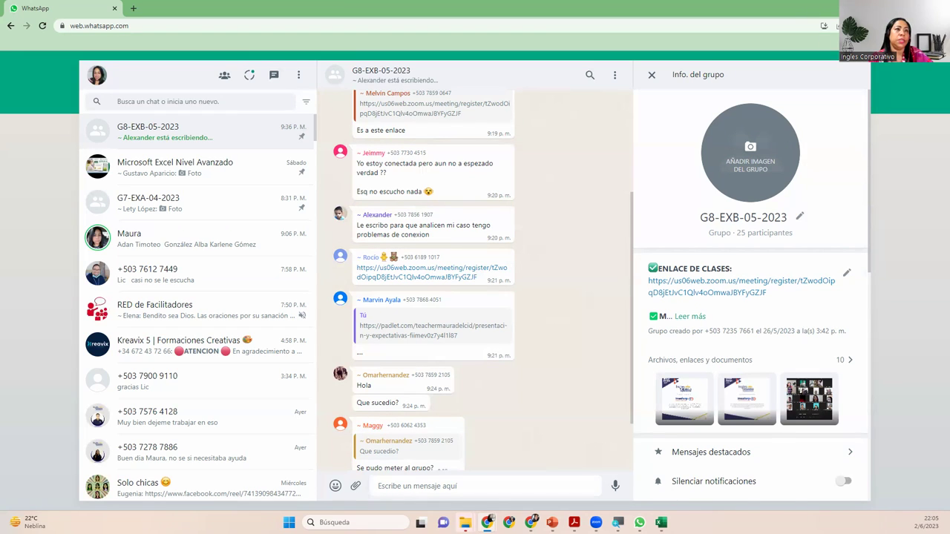
Step: Switch through the course page back to the Excel workbook
key(alt+Tab)
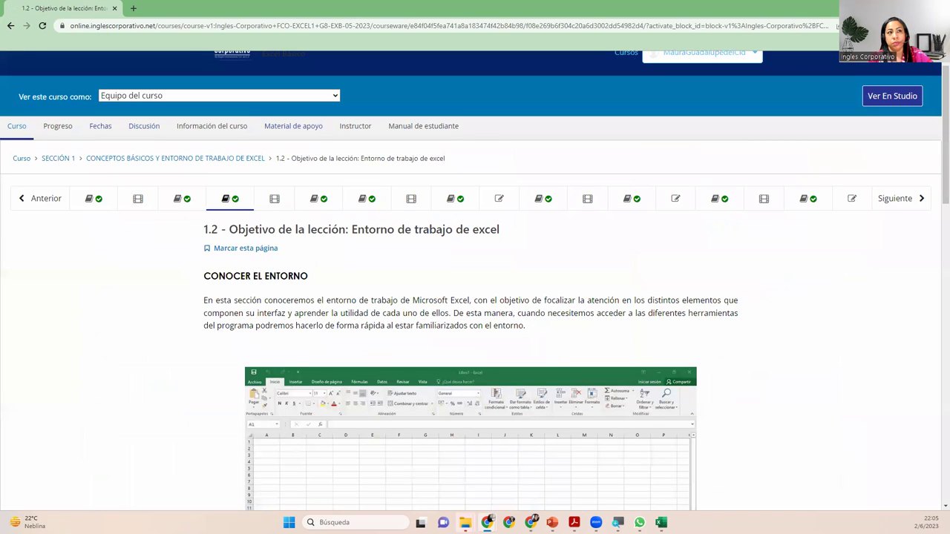
key(alt+Tab)
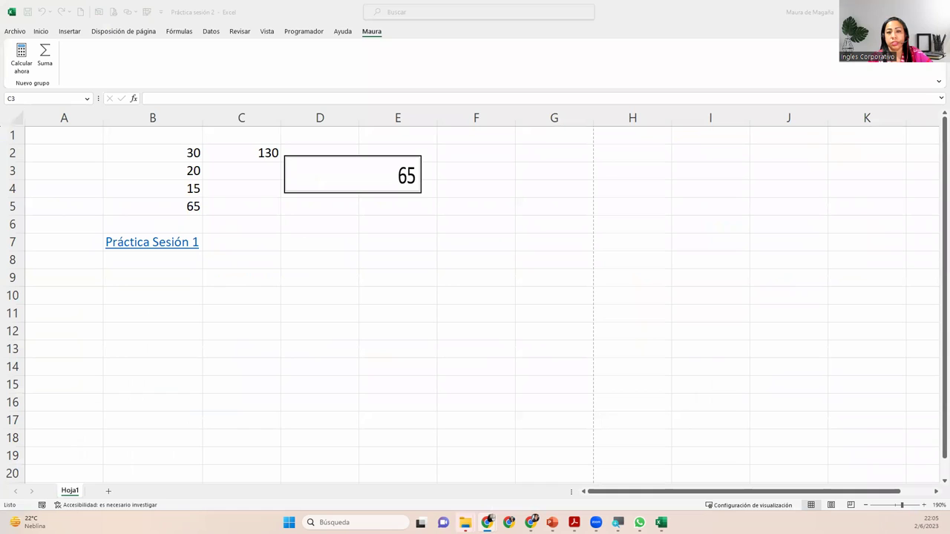